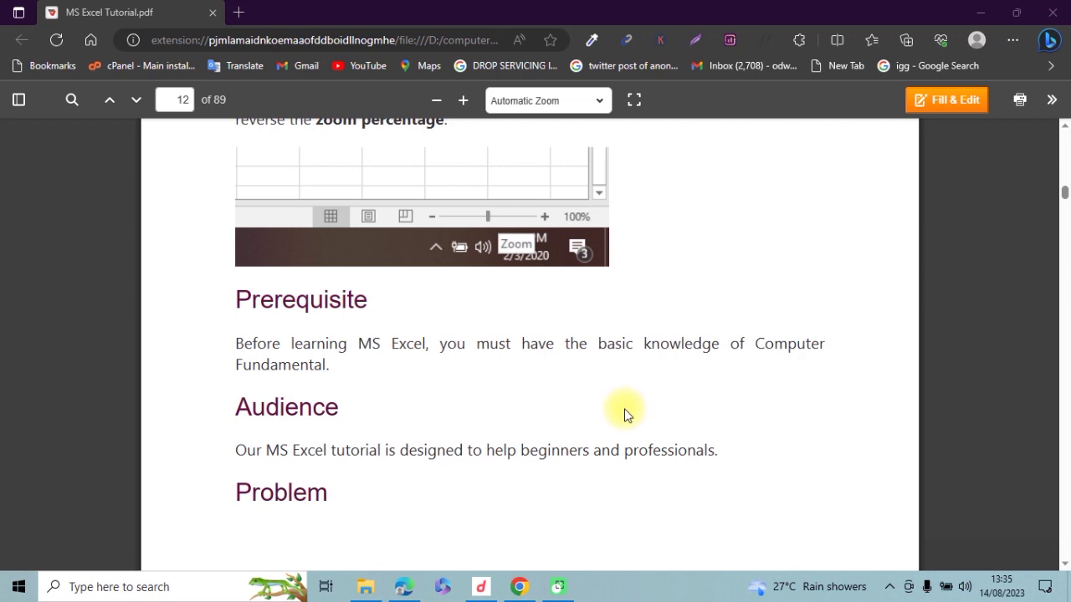
Step: Jump the MS Excel Tutorial PDF from page 12 back to its title page
scroll(627, 403, up, 3)
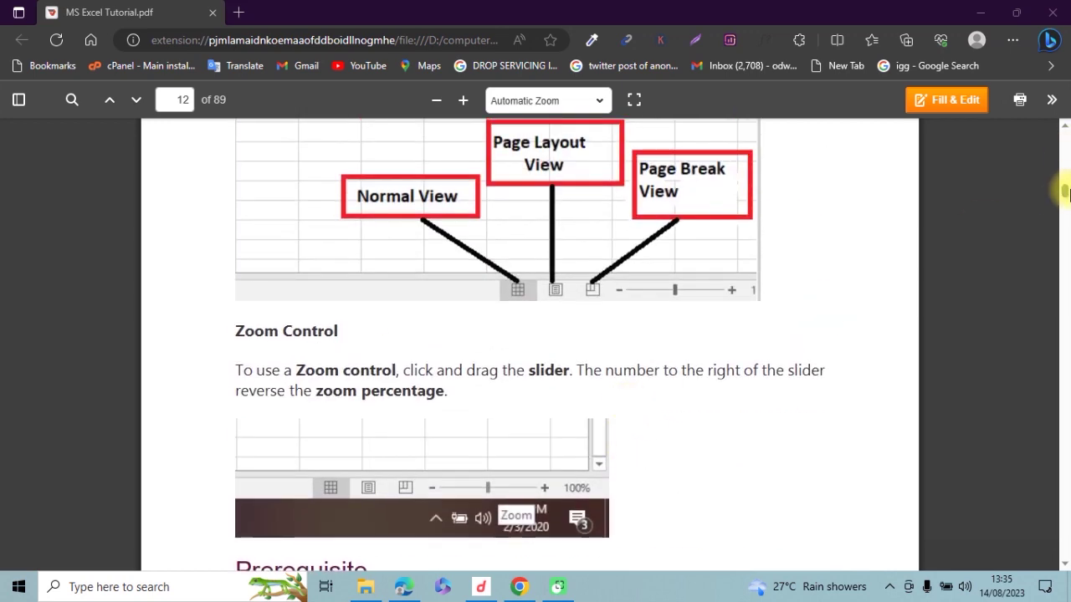
drag(1064, 191, 1067, 125)
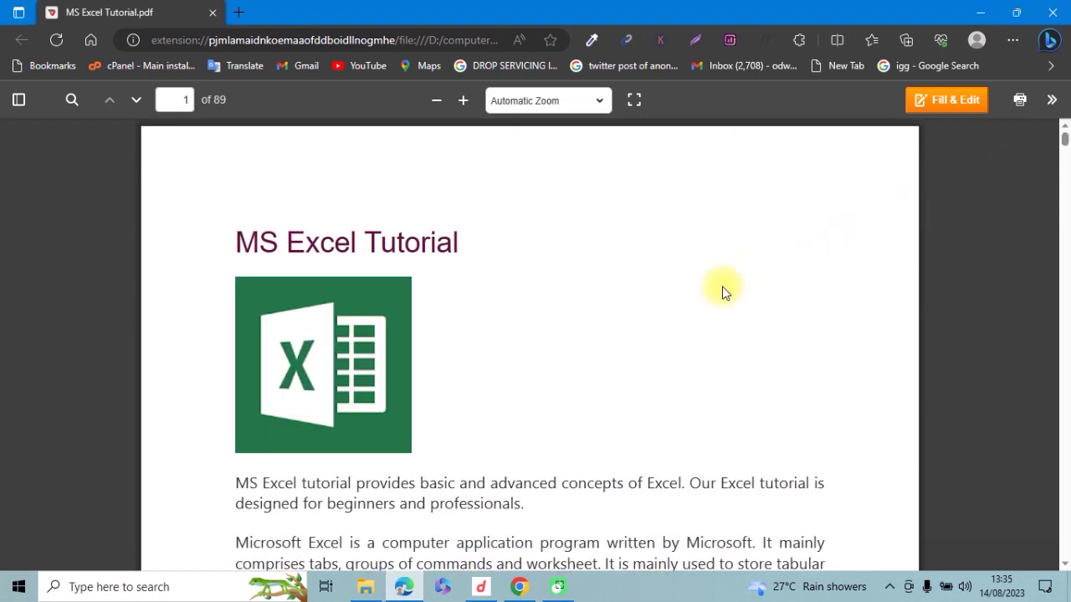
Step: Scroll the tutorial PDF down to the 'What is Microsoft Excel?' introduction
scroll(686, 306, down, 3)
scroll(644, 331, down, 2)
scroll(632, 347, down, 1)
scroll(627, 354, down, 1)
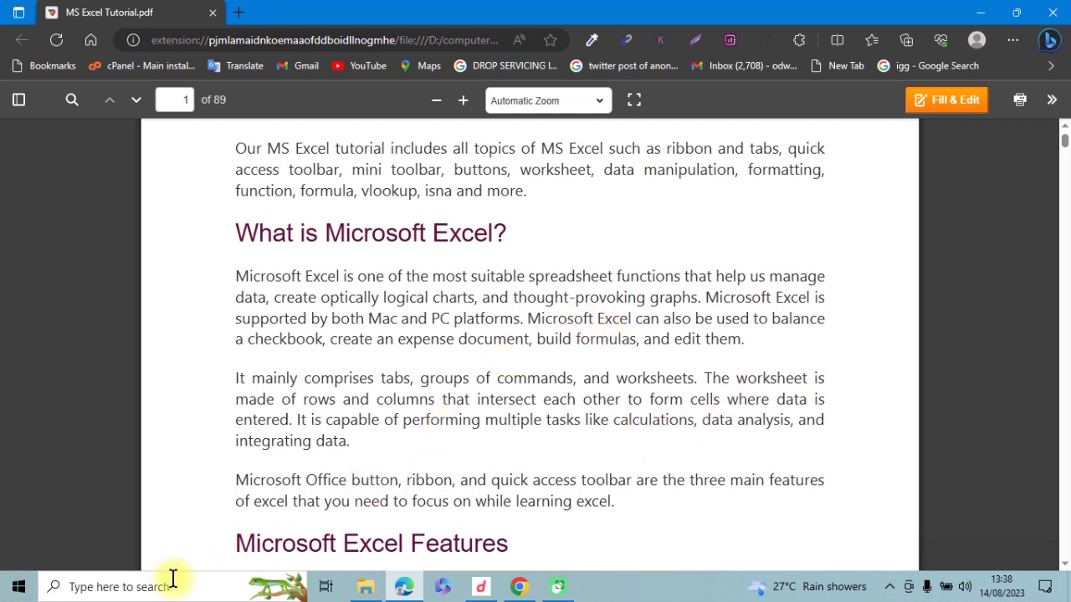
Step: Search Windows for 'exce' and launch Excel 2013 to its start screen
click(122, 589)
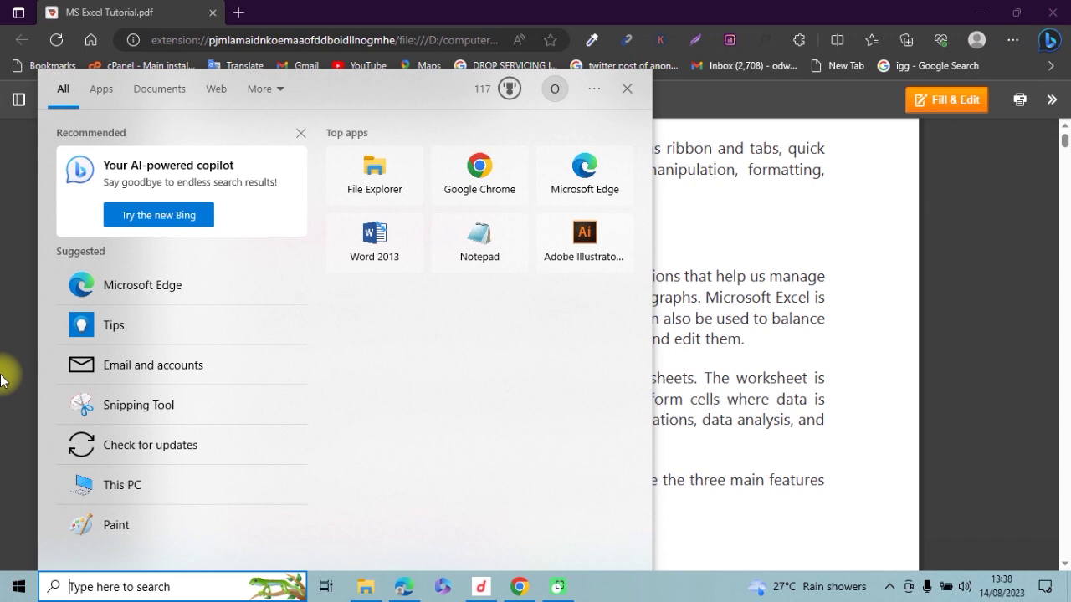
text(exce)
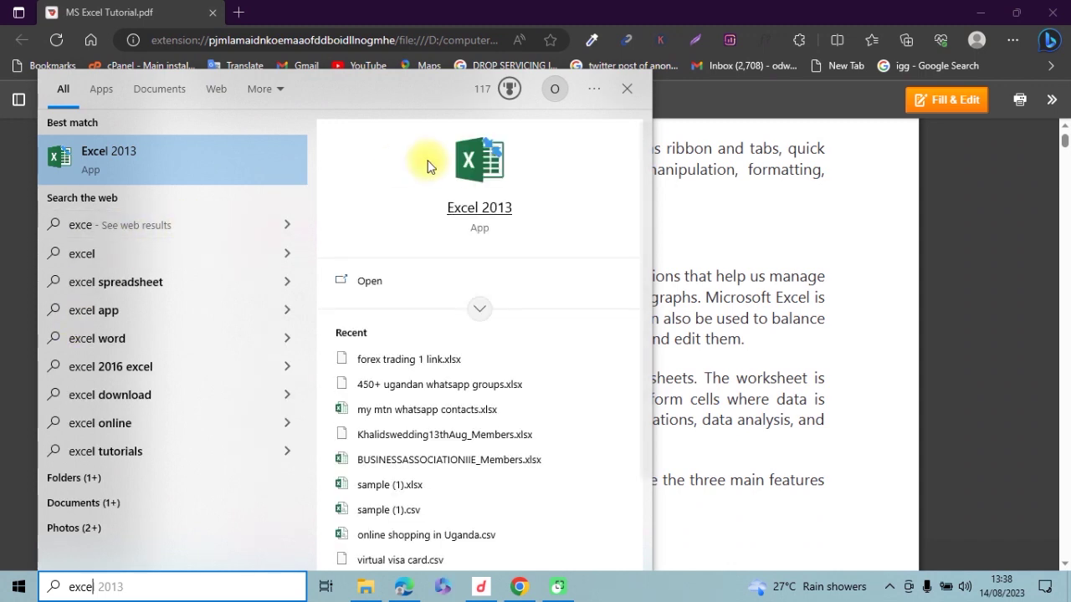
click(494, 219)
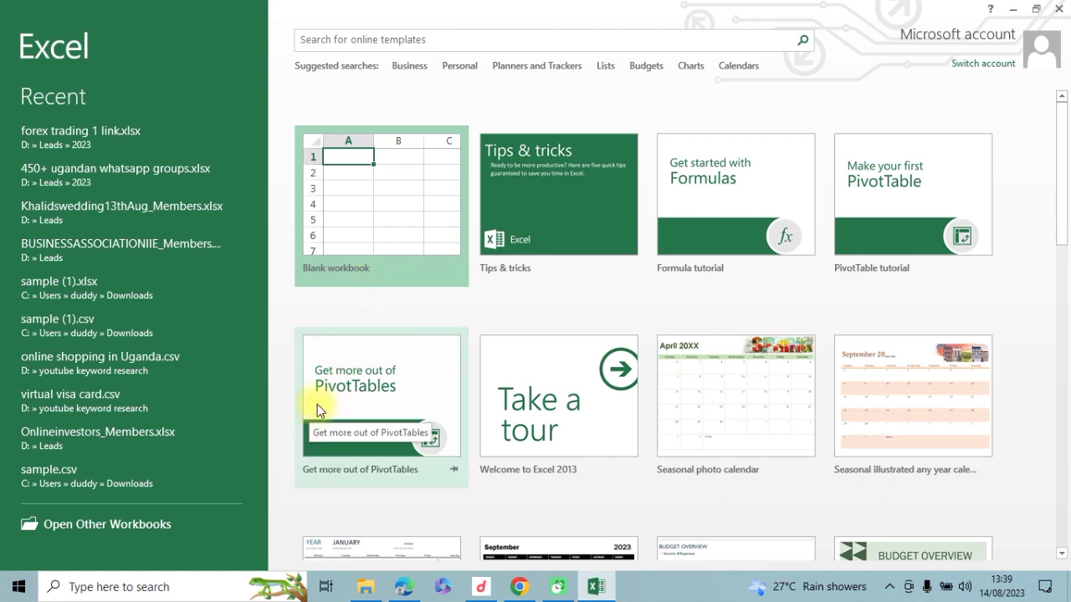
Step: Search for 'excel' and bring up the Start menu's full list of installed apps
click(117, 588)
text(exc)
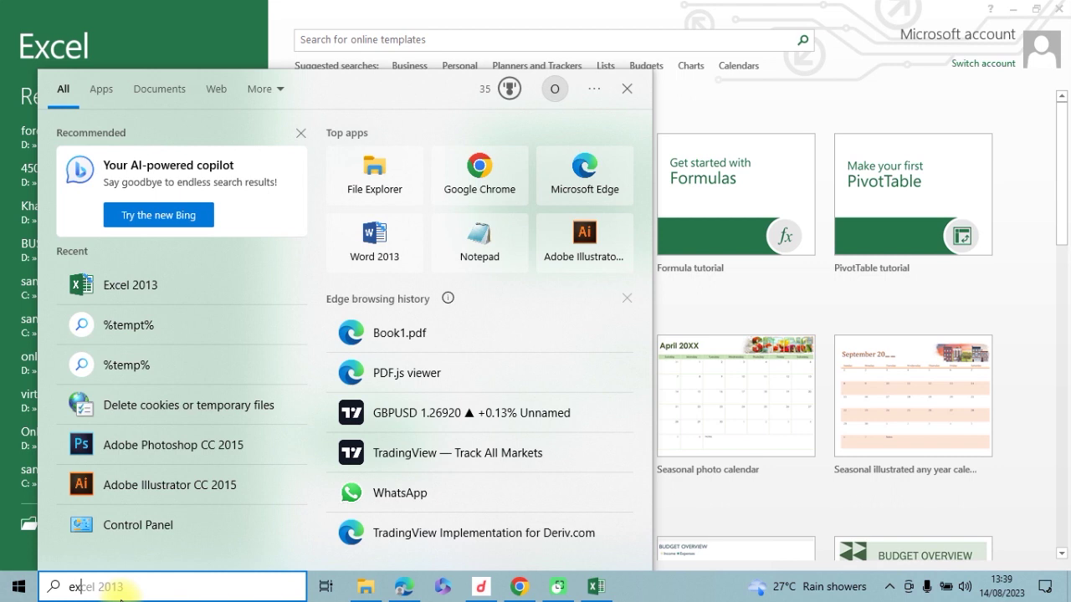
text(e)
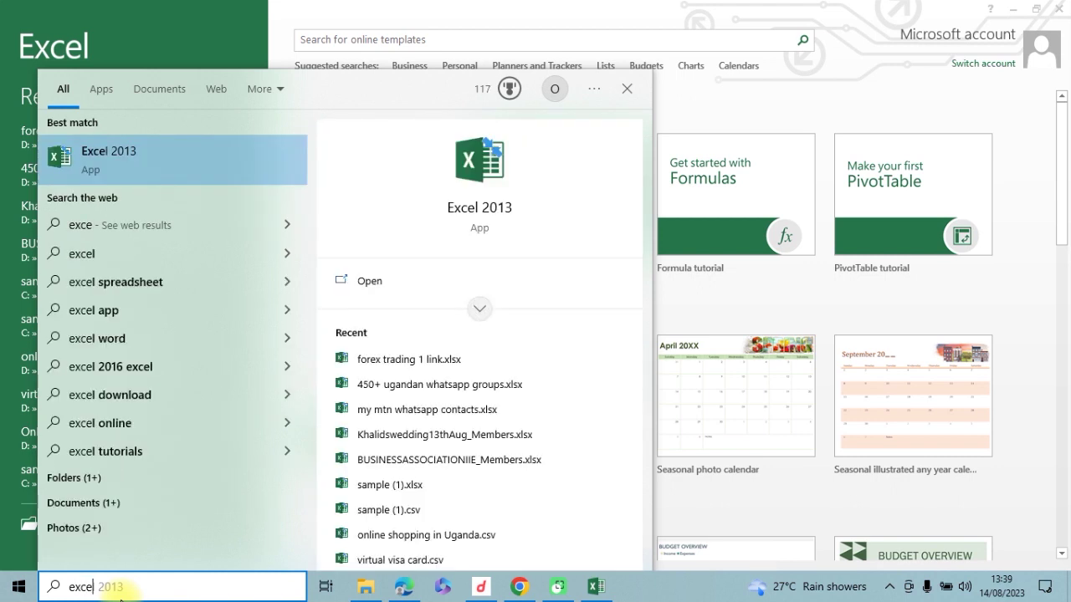
text(l)
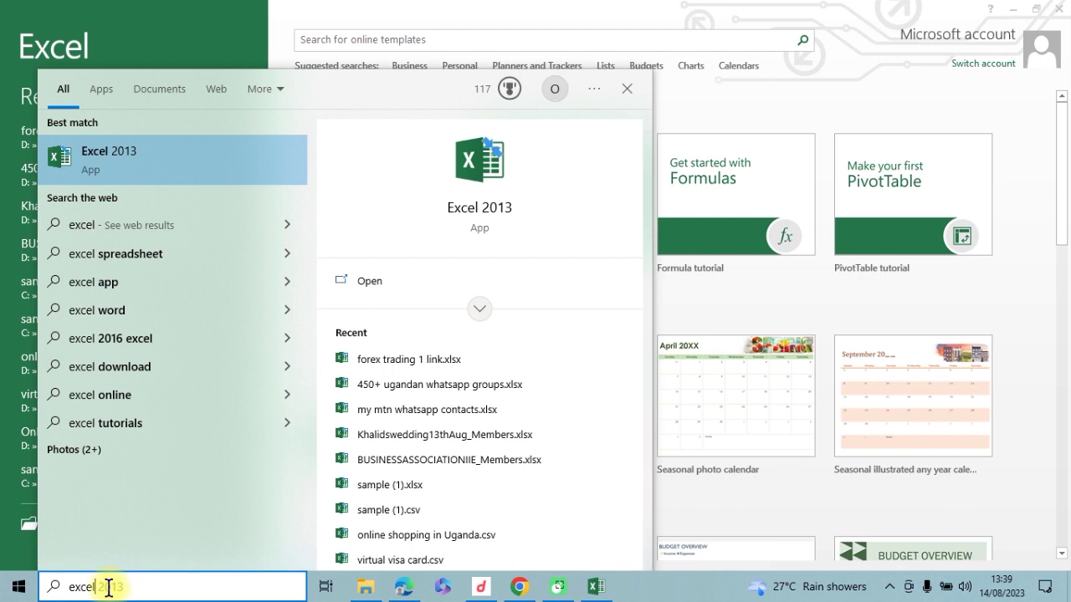
click(19, 590)
click(19, 590)
click(18, 590)
click(18, 589)
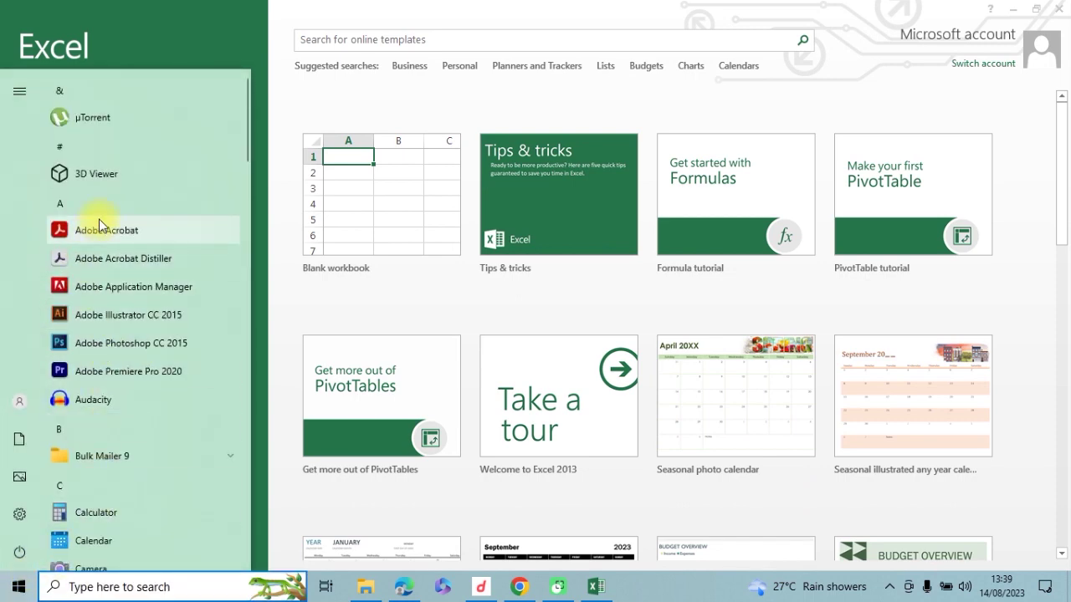
Step: Scroll the app list down to FTMO MetaTrader 4, then return to Excel
scroll(129, 481, down, 2)
scroll(127, 516, down, 2)
scroll(72, 535, down, 2)
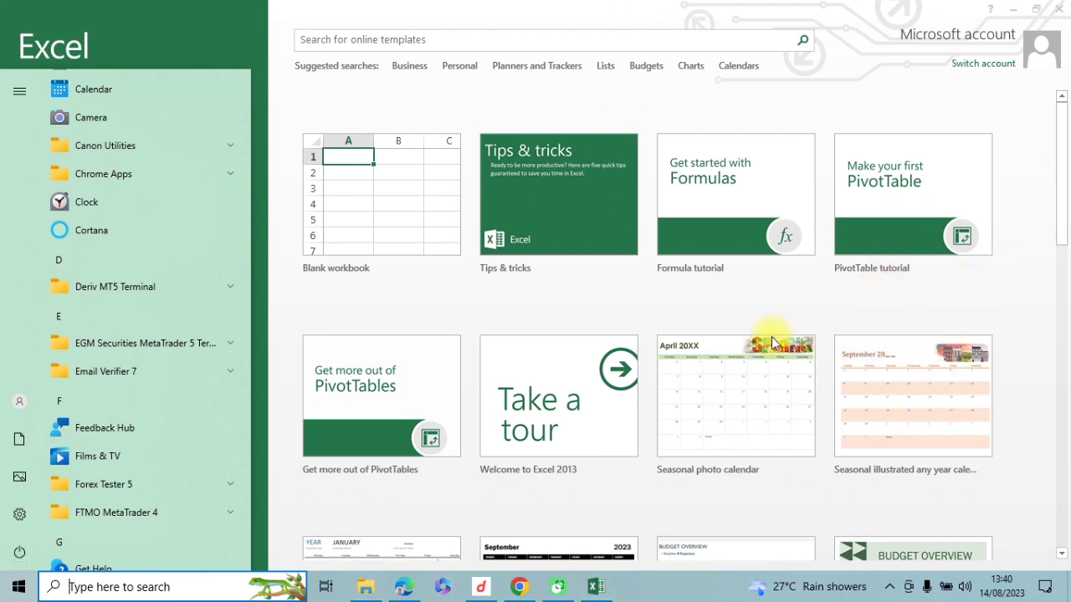
click(241, 19)
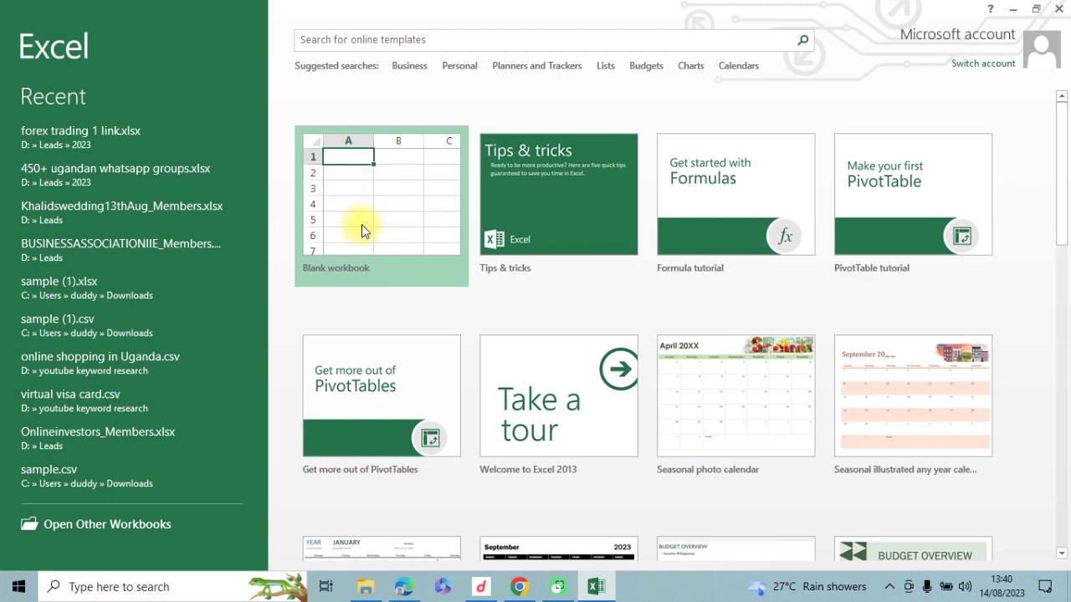
Step: Browse the start-screen templates, then open the Recent Workbooks page via Open Other Workbooks
scroll(644, 378, down, 3)
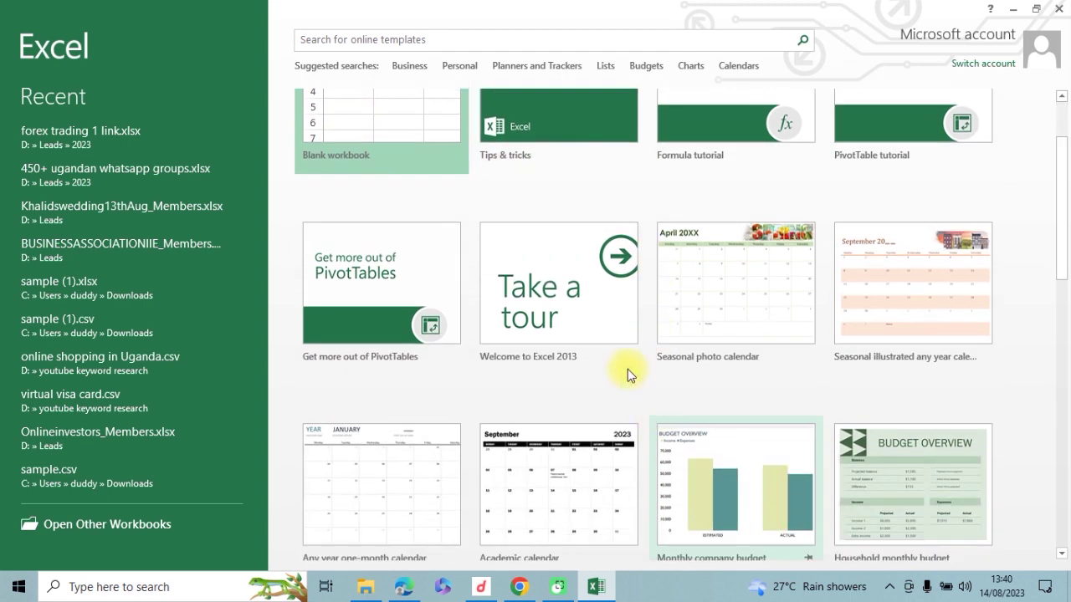
scroll(796, 490, down, 1)
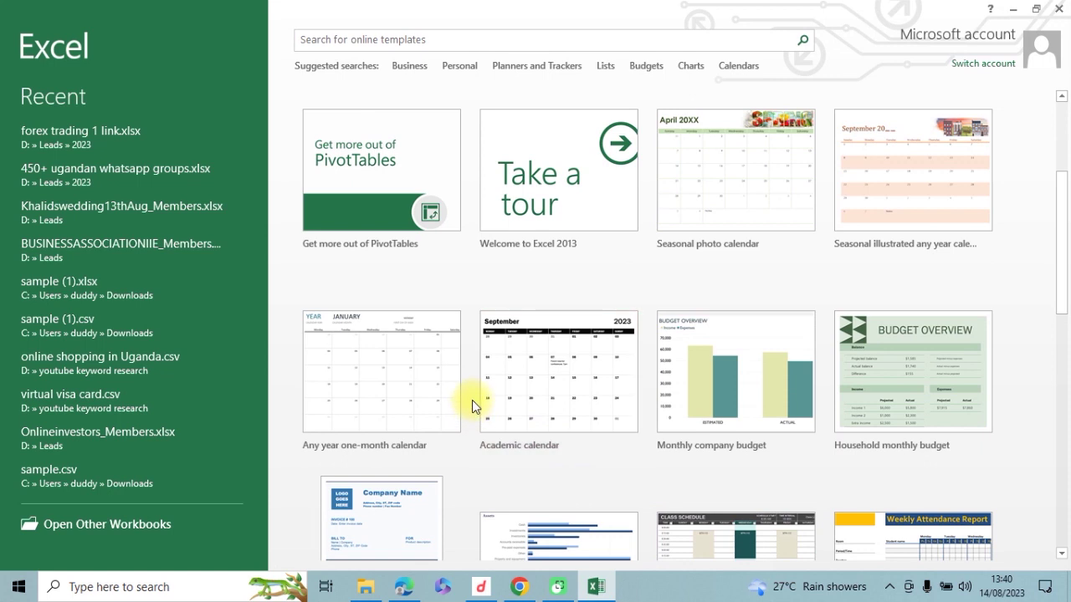
scroll(588, 390, up, 3)
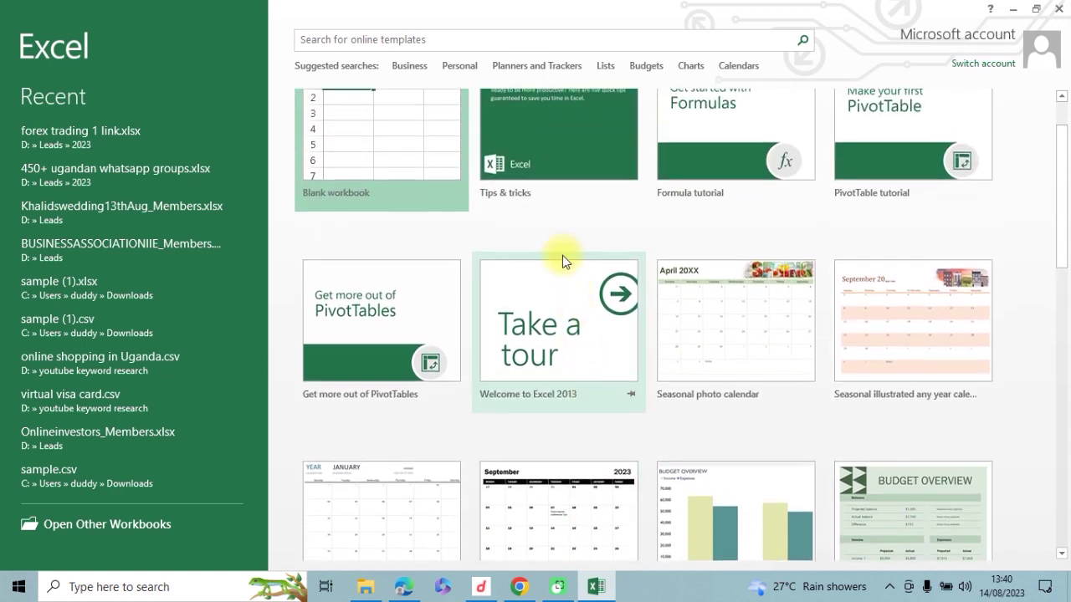
click(98, 527)
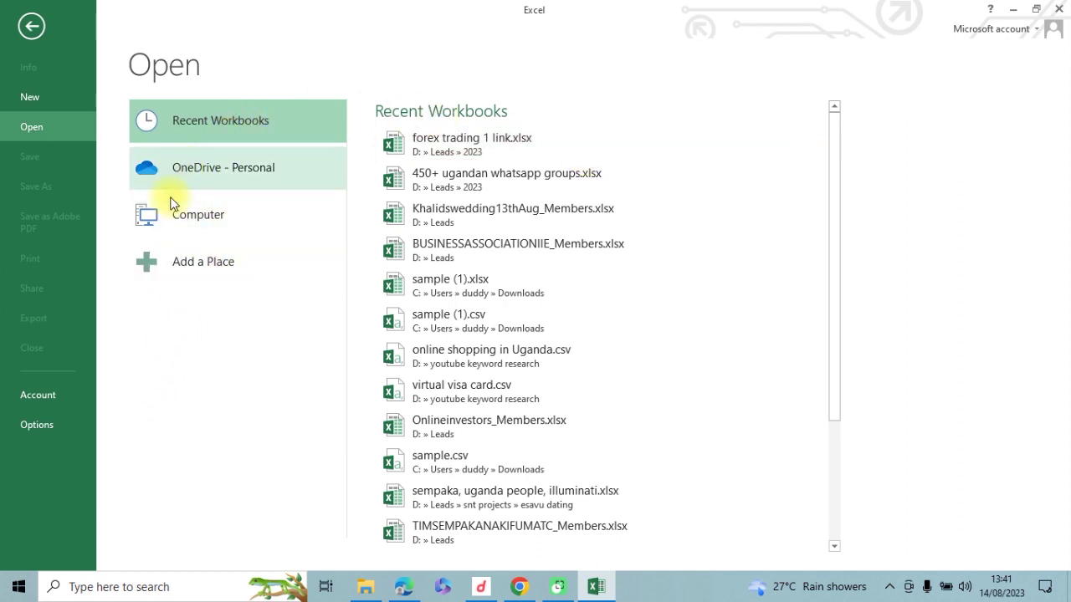
Step: Switch to New in the backstage and open Excel Options on the General page
click(25, 97)
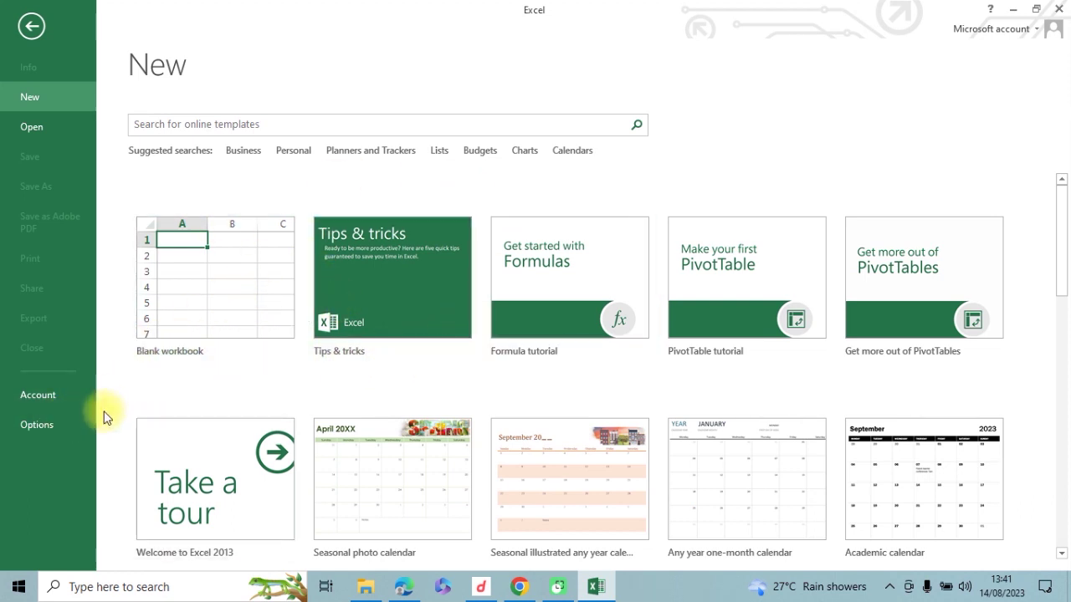
click(33, 426)
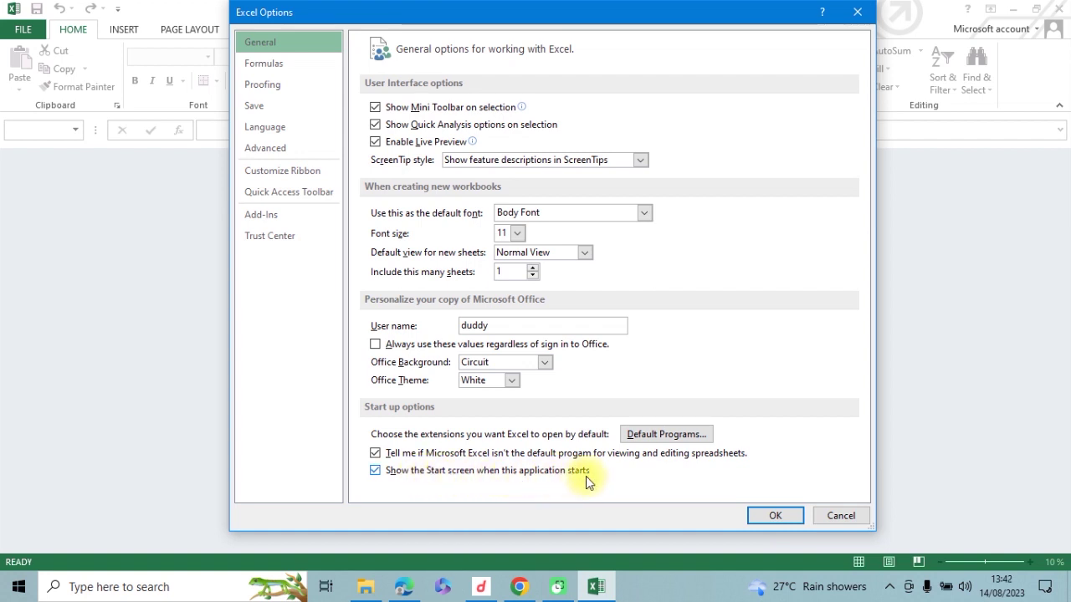
Step: Disable 'Show the Start screen when this application starts', confirm with OK, and close Excel
click(375, 470)
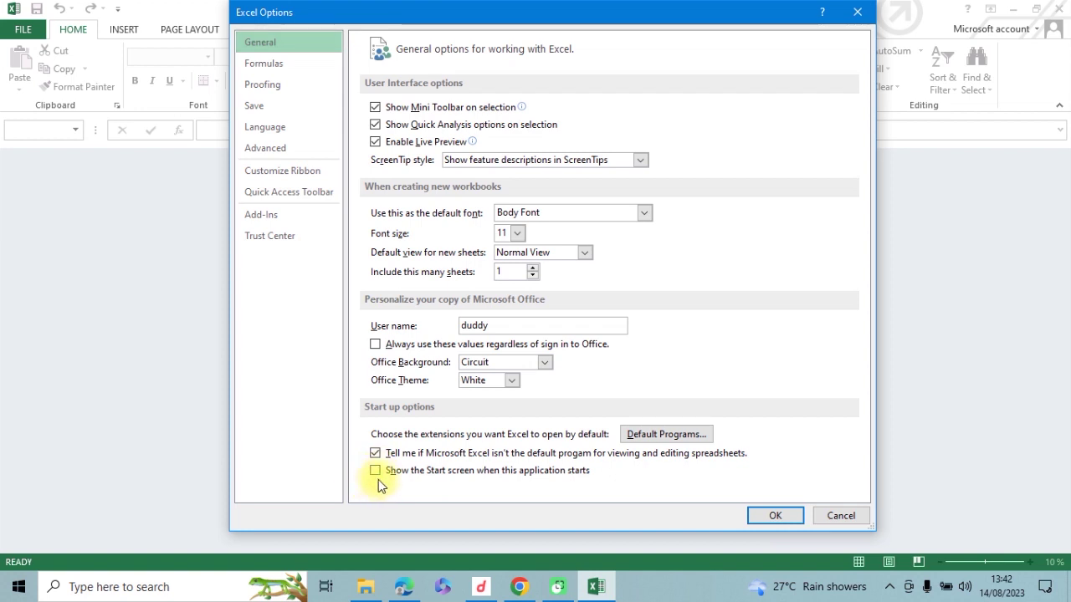
click(773, 516)
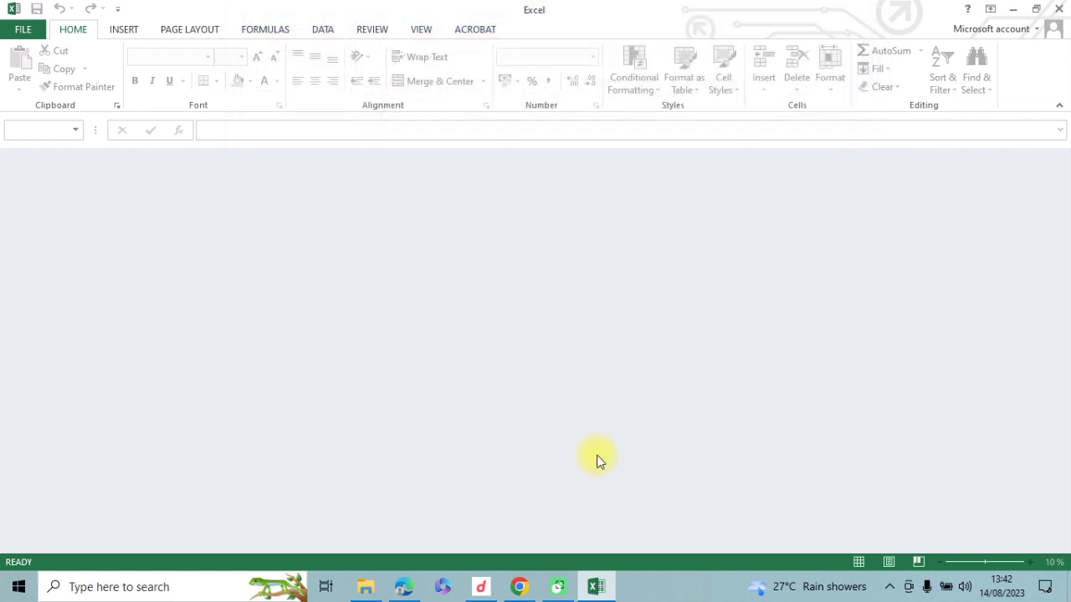
click(1064, 10)
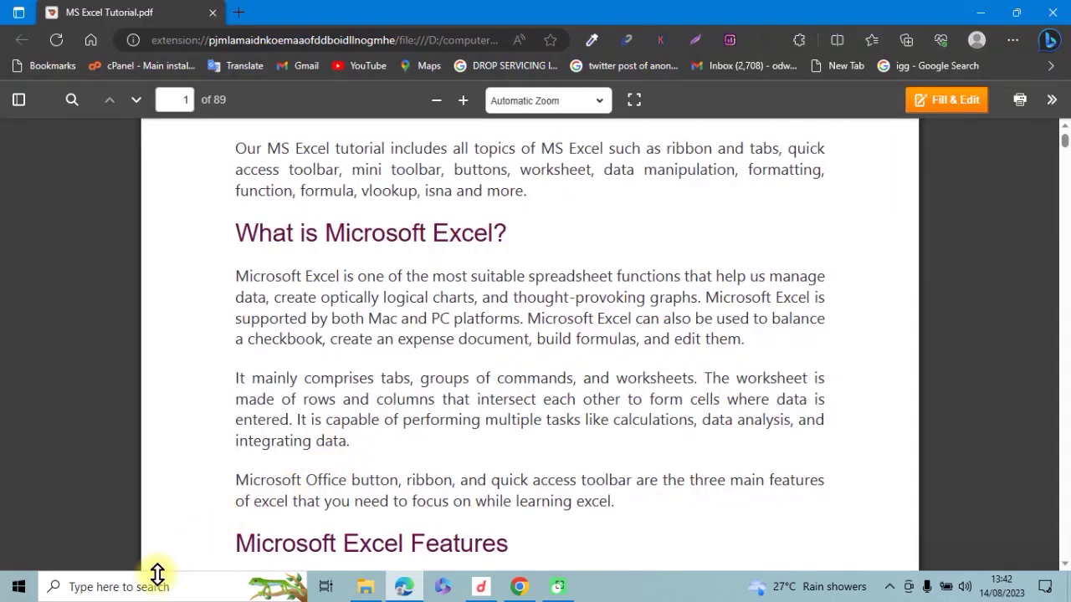
Step: Relaunch Excel 2013 via a search for 'excel' into blank Book1 and view the File Open page
click(143, 586)
text(ex)
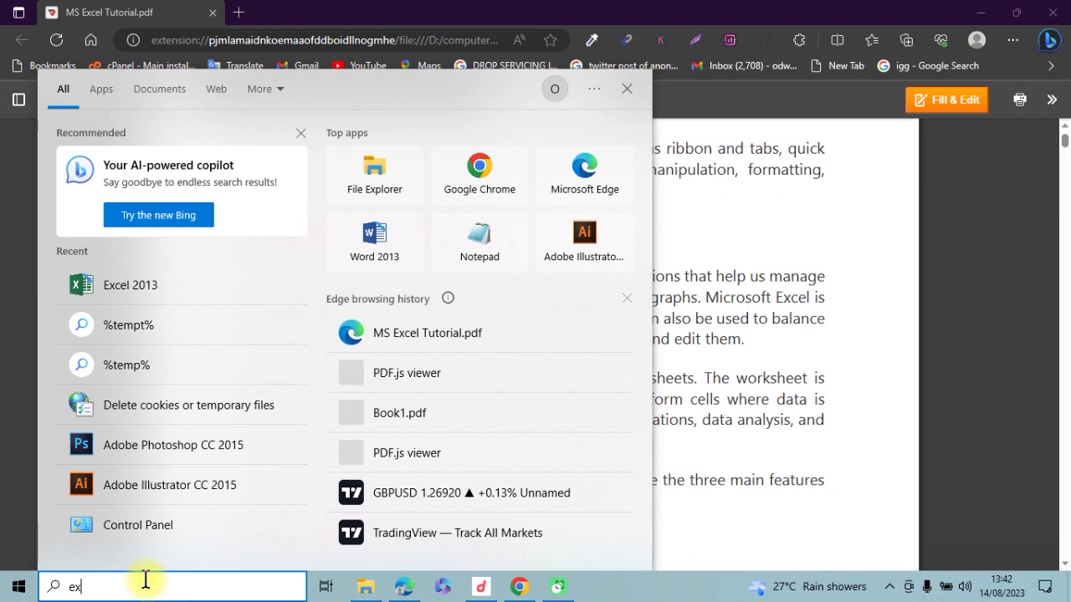
text(cel)
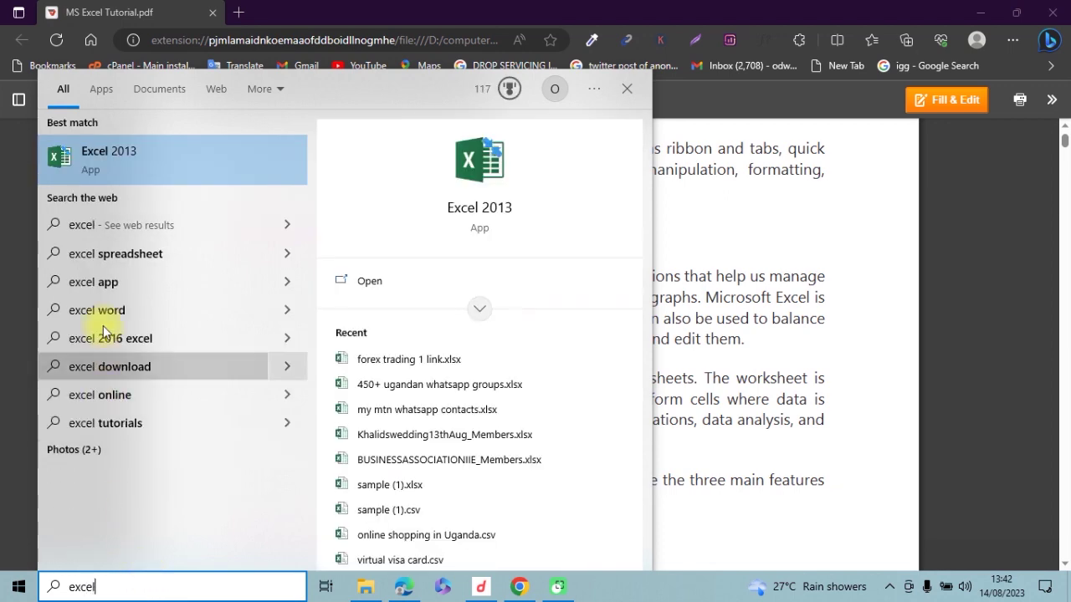
click(492, 210)
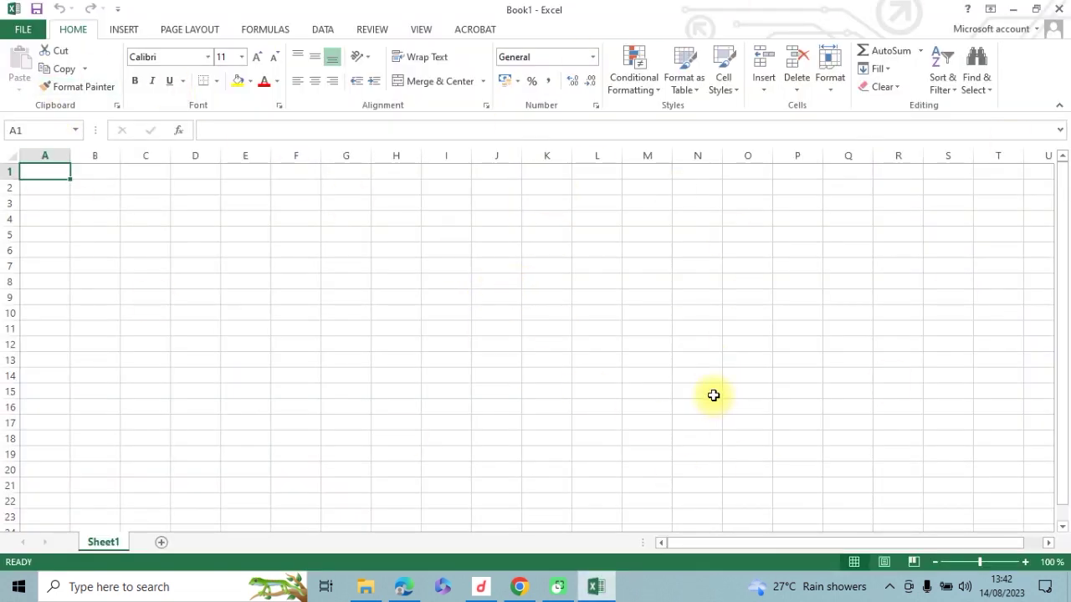
click(22, 31)
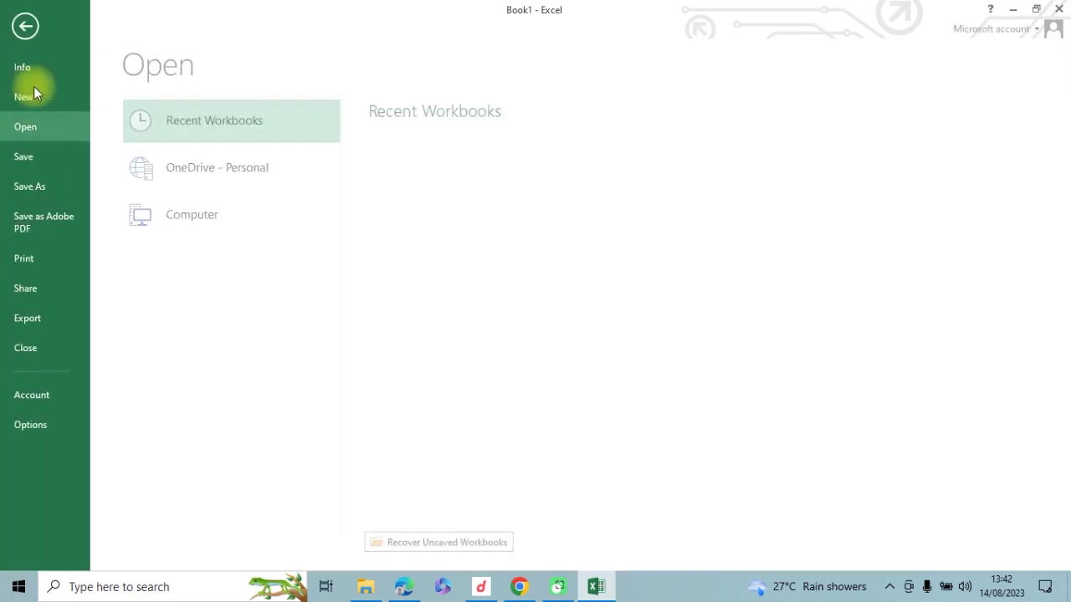
Step: Re-enable the Start screen in Excel Options, close Excel, and begin a new Windows search
click(39, 423)
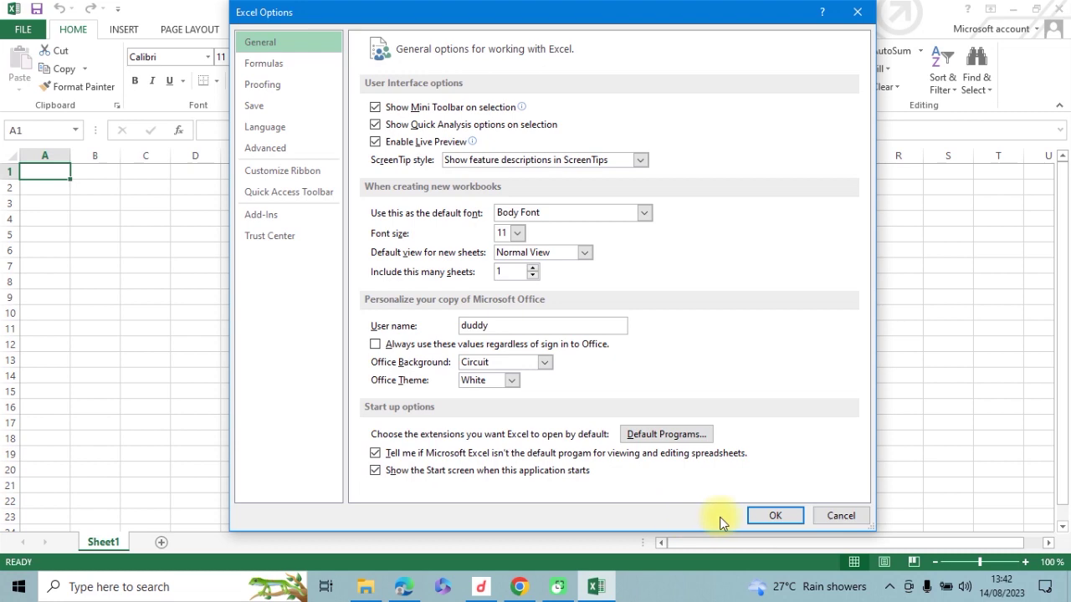
click(768, 515)
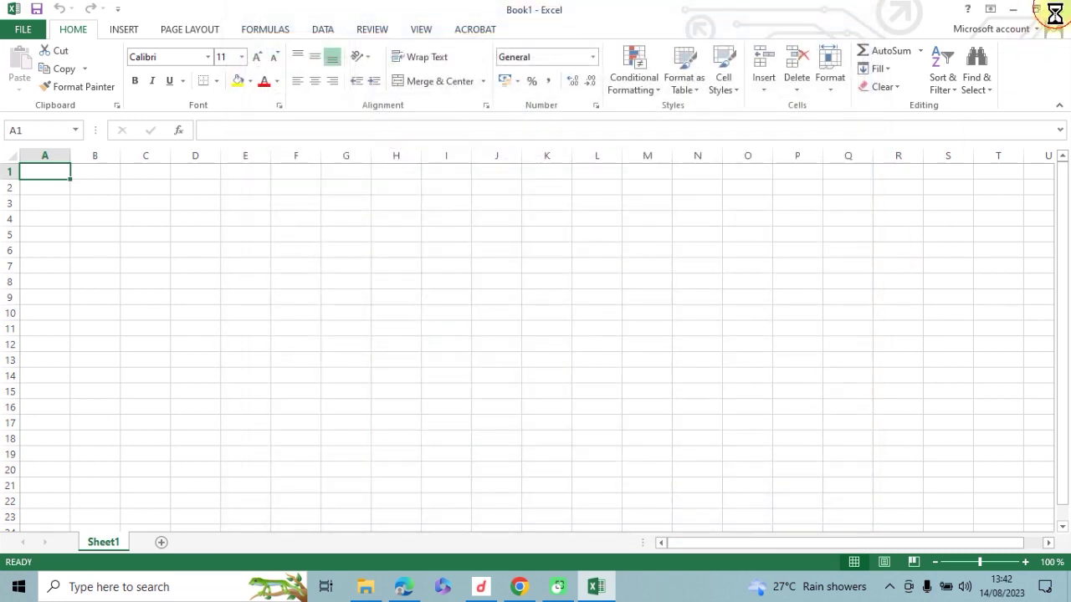
click(1054, 10)
click(75, 588)
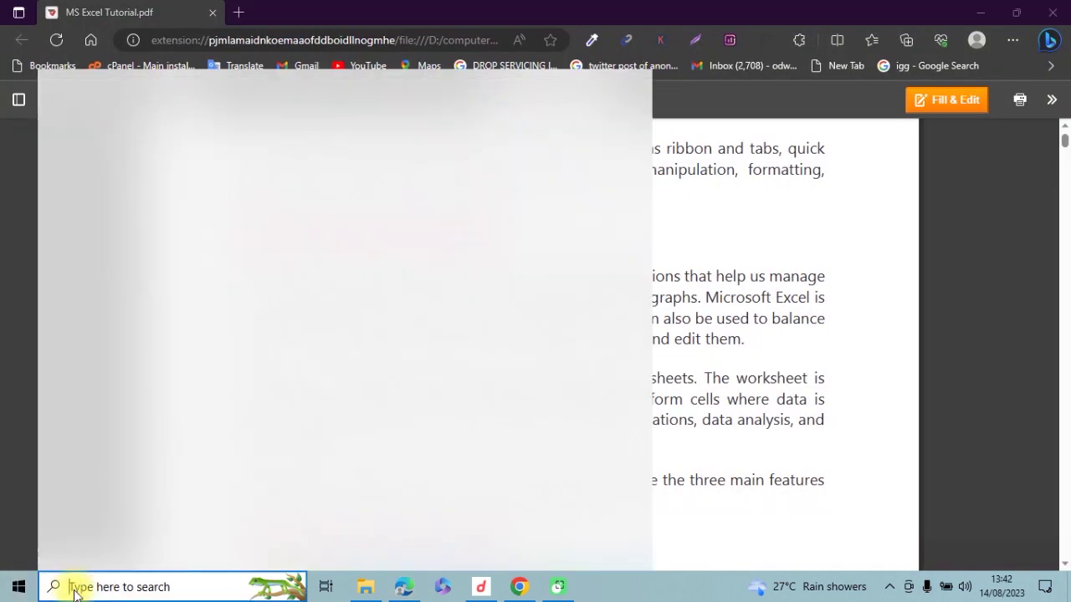
Step: Relaunch Excel 2013 from a search for 'excel' and browse the Business templates
text(excel)
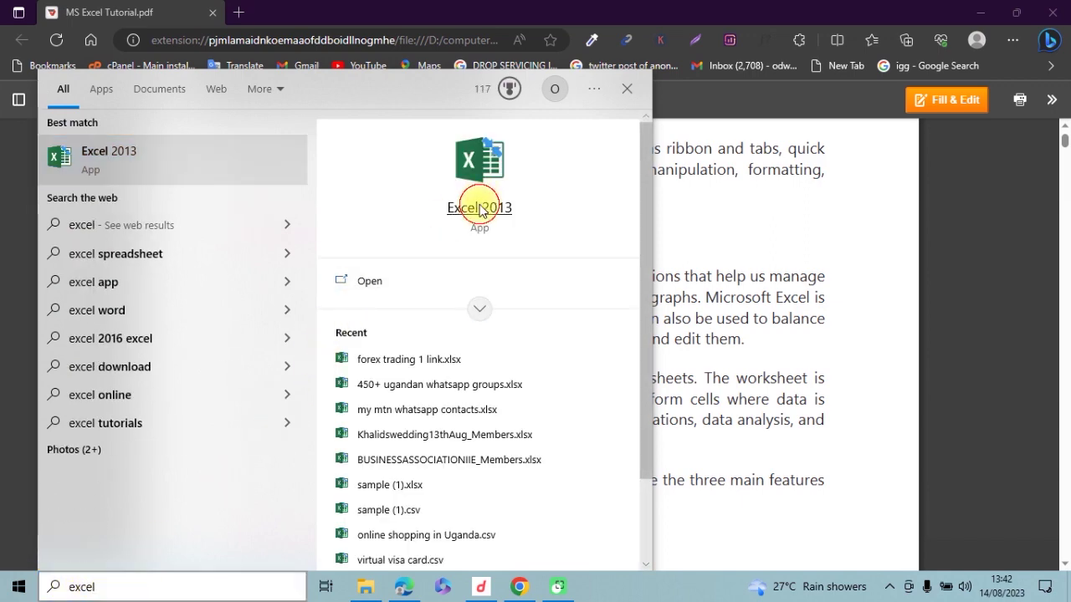
click(475, 210)
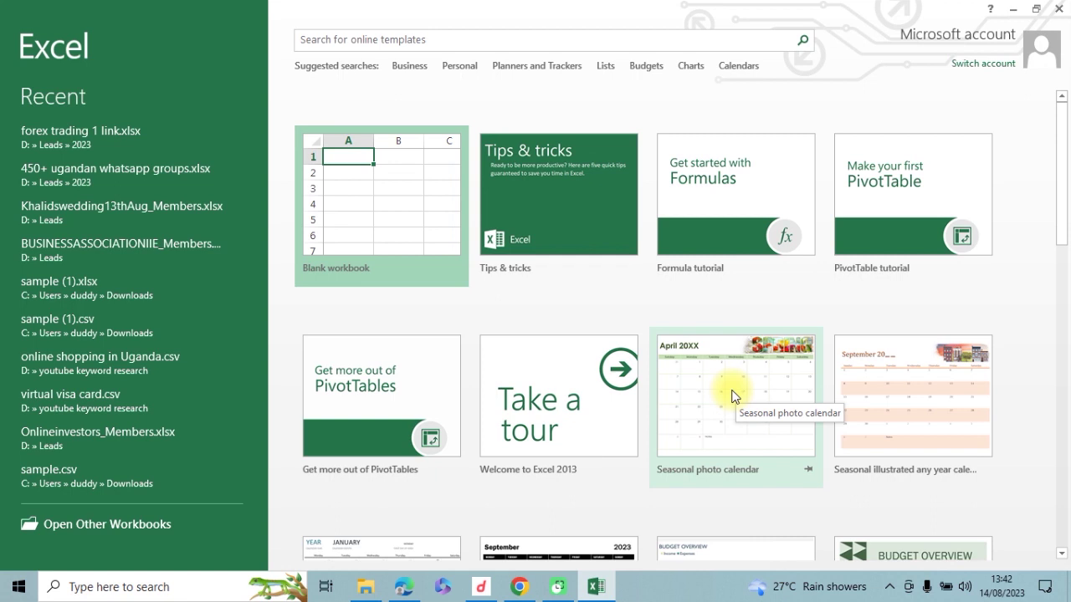
scroll(723, 414, down, 3)
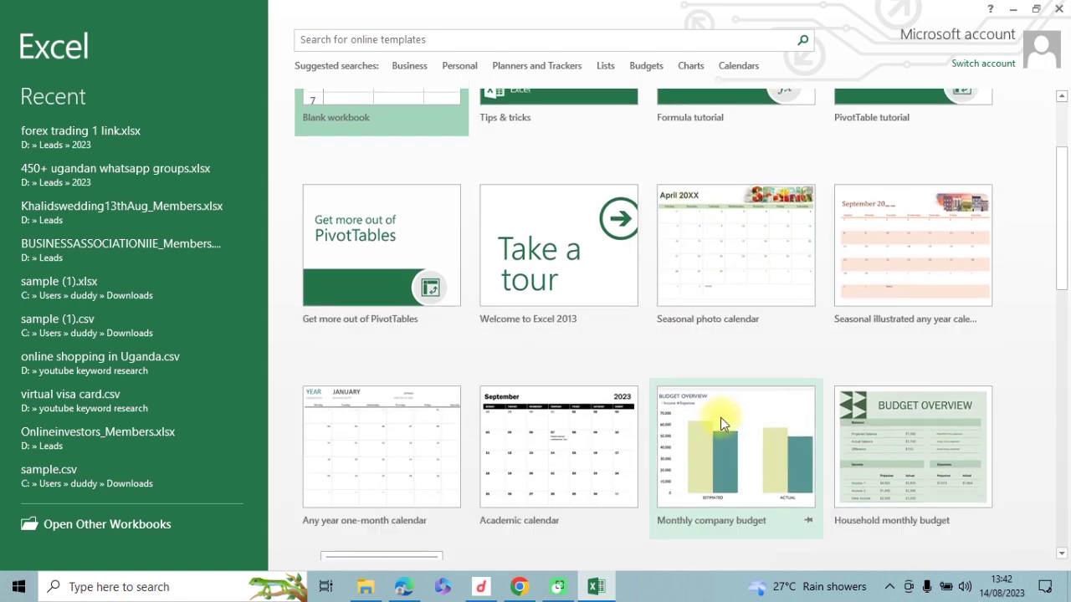
scroll(531, 342, up, 3)
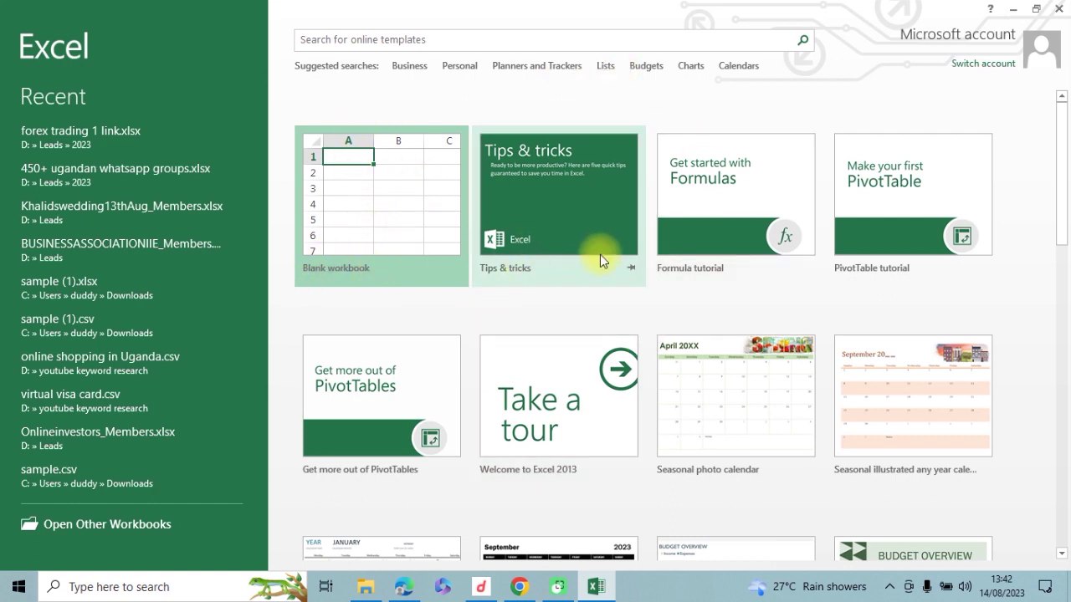
scroll(853, 342, down, 1)
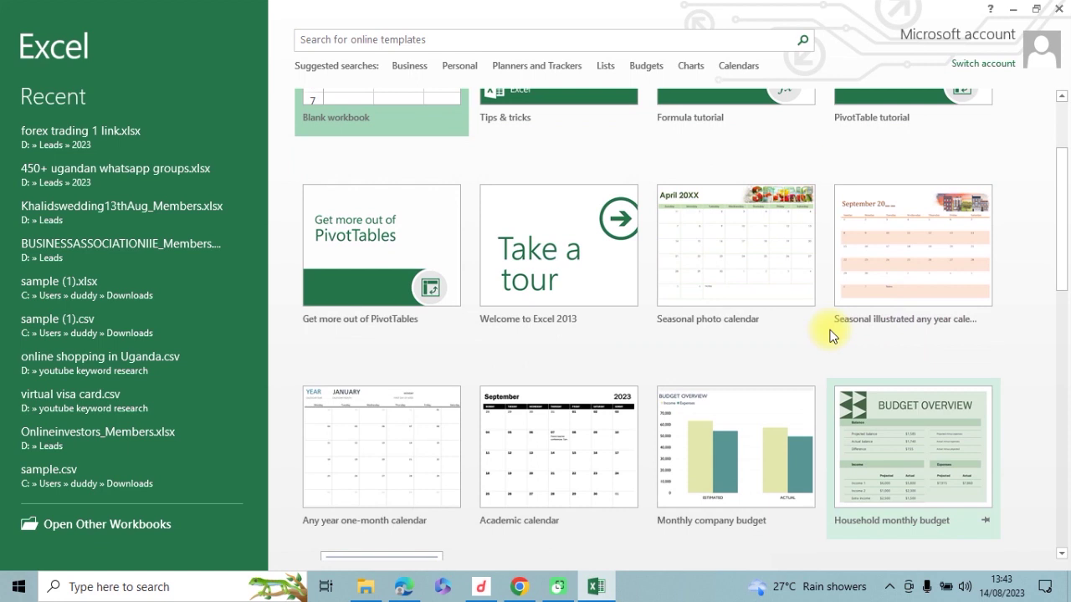
scroll(751, 270, down, 3)
scroll(604, 305, down, 1)
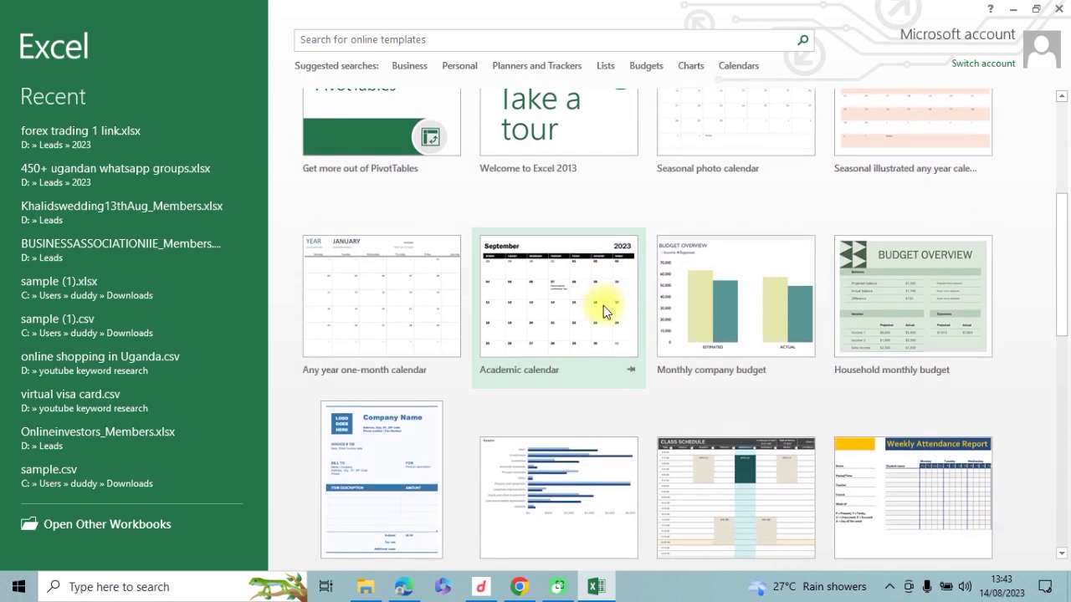
click(410, 67)
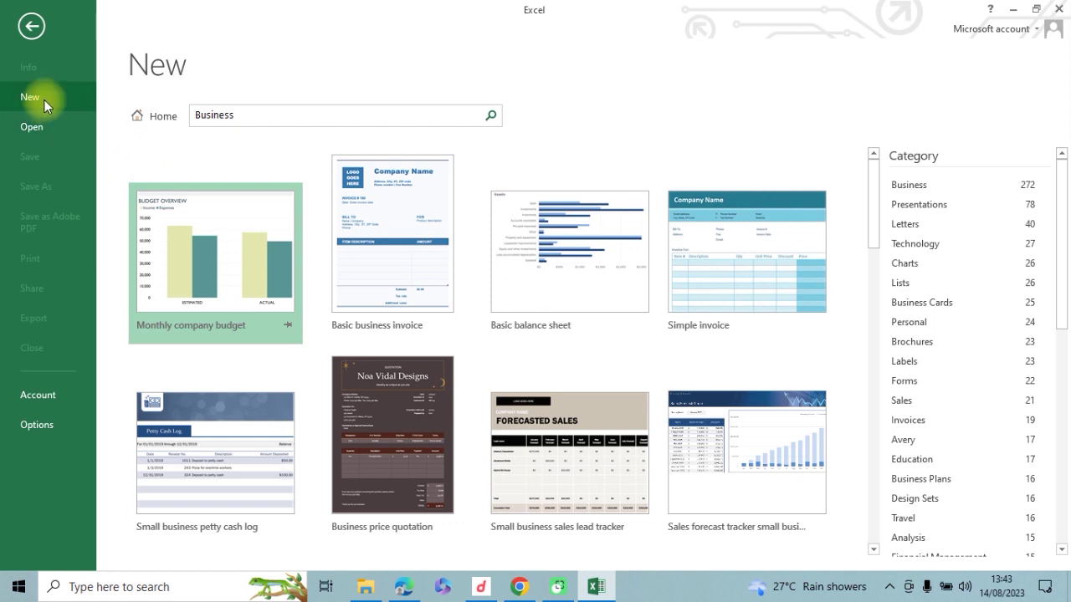
Step: Look over the Open page, then go back to New and create a blank workbook
click(23, 128)
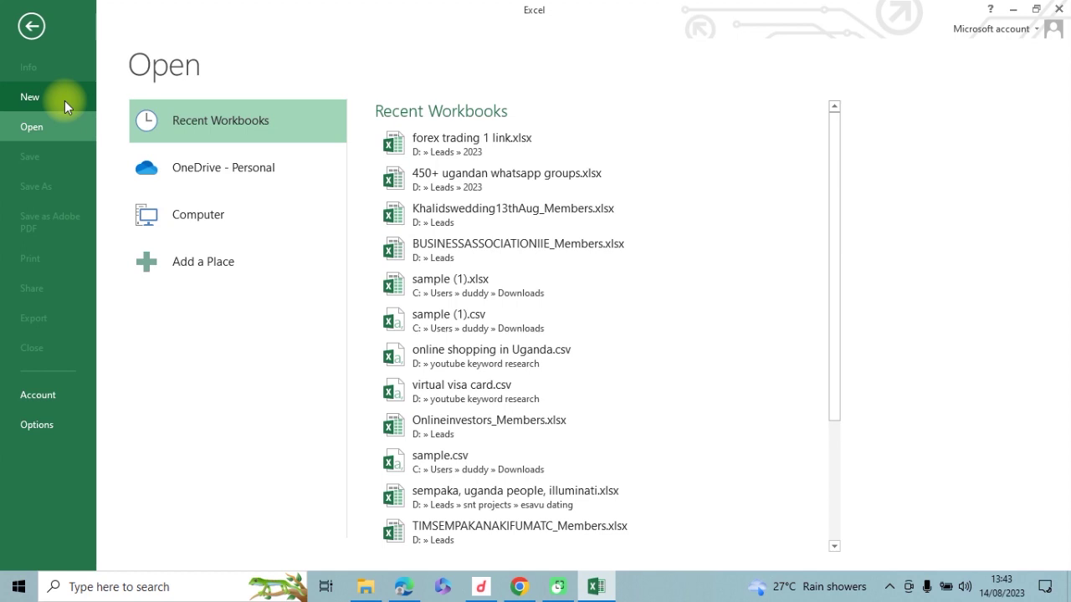
click(32, 94)
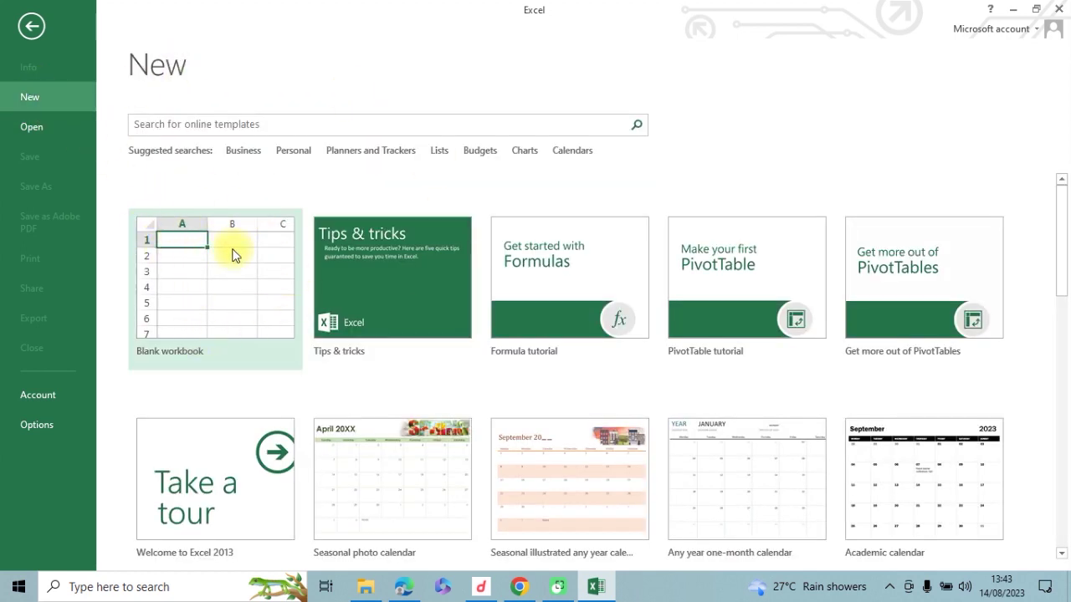
click(204, 288)
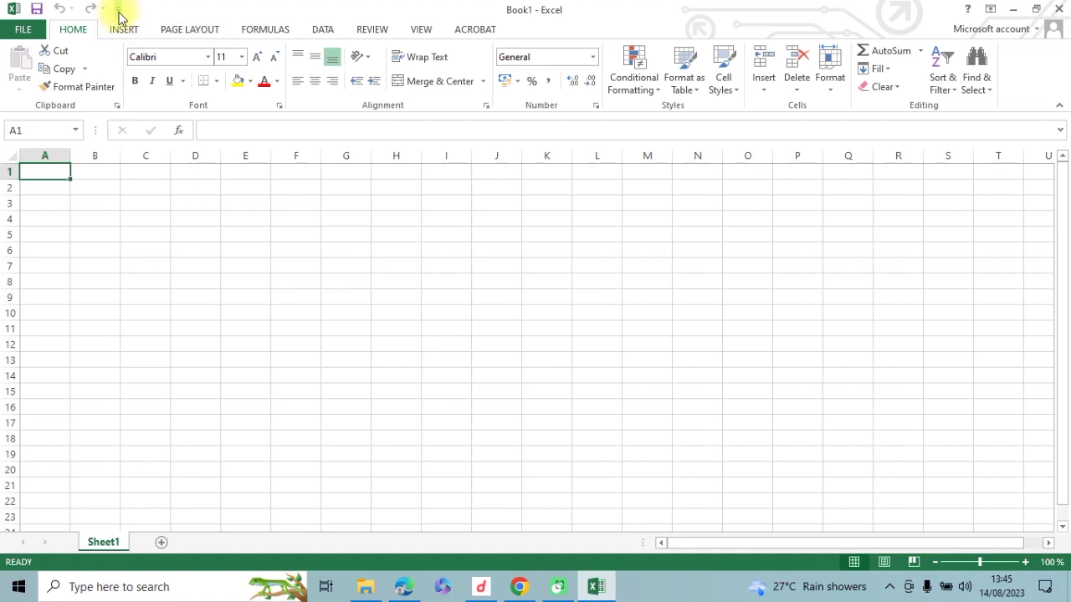
Step: Add Sort Ascending, Sort Descending and Spelling to the Quick Access Toolbar
click(119, 14)
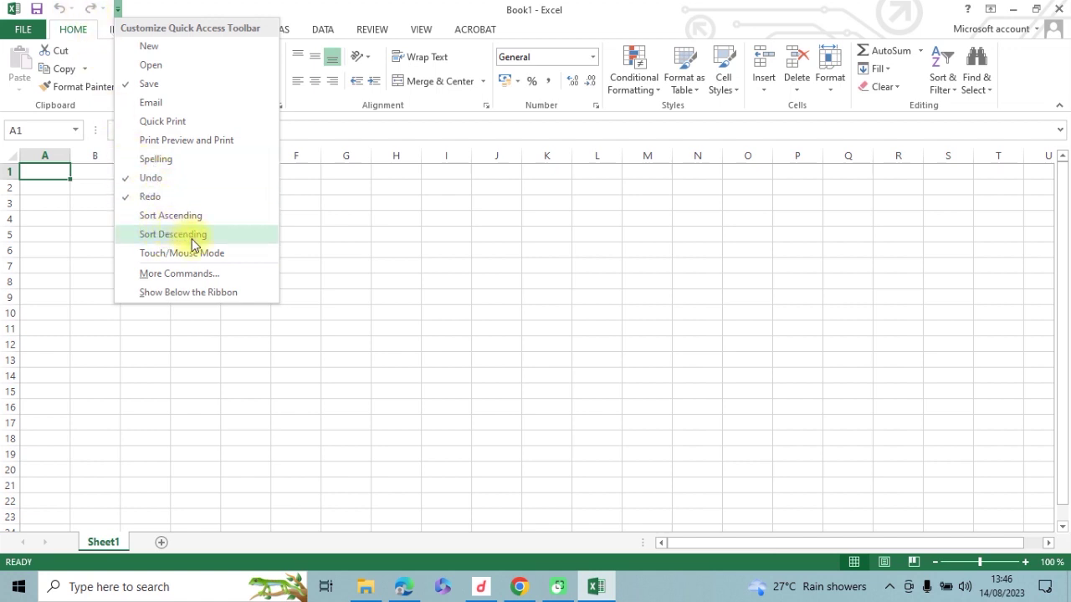
click(127, 216)
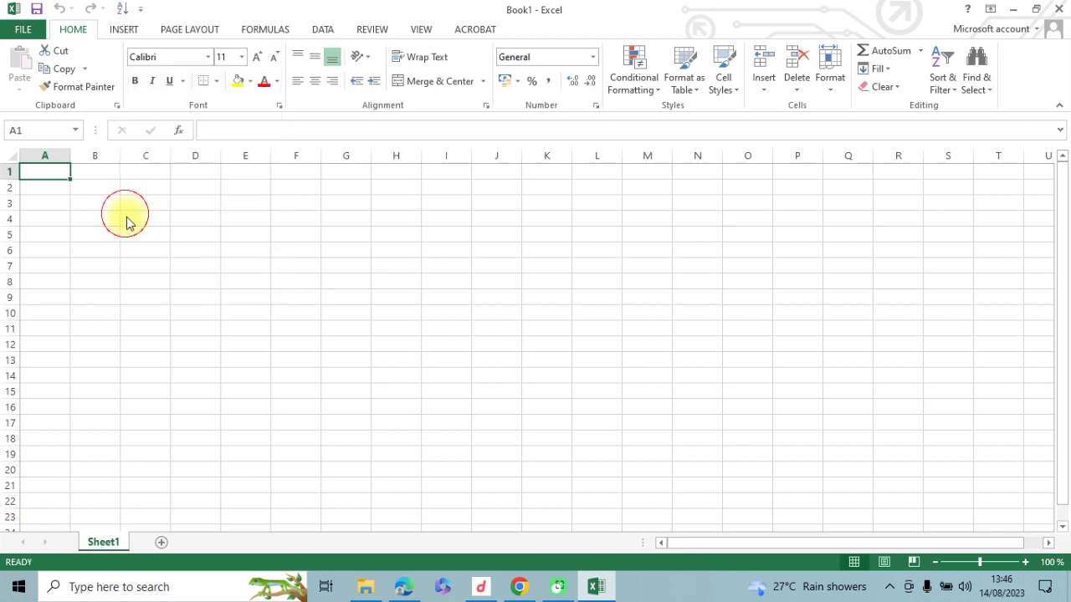
click(140, 8)
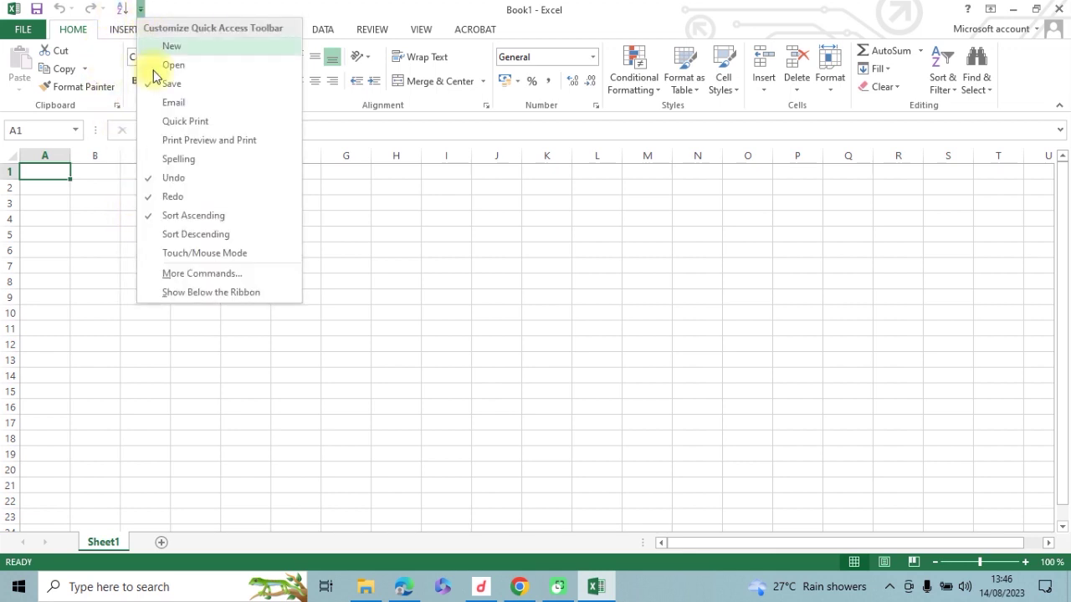
click(157, 238)
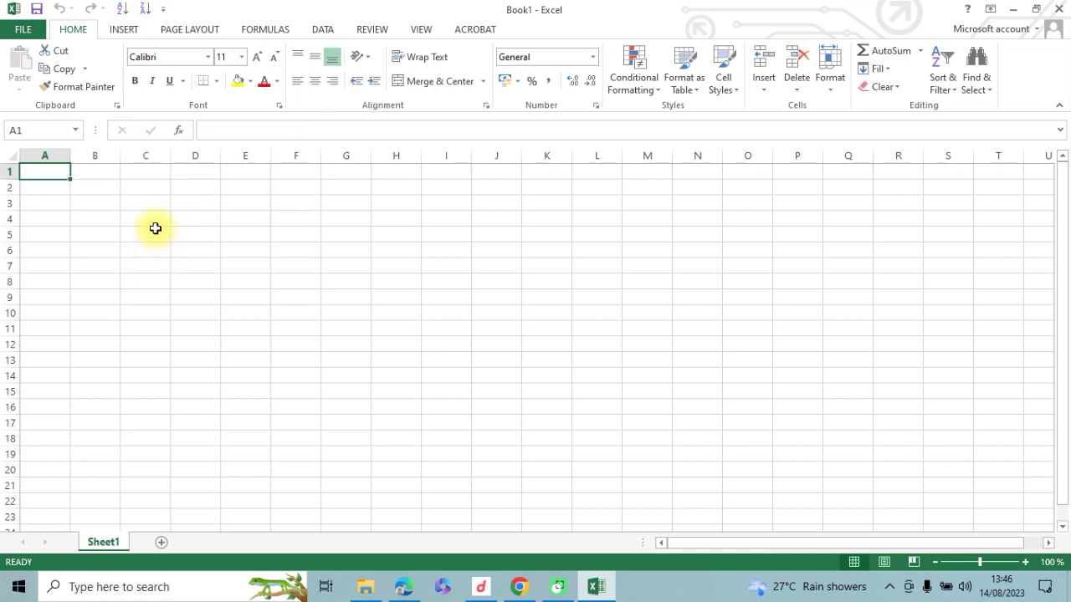
click(166, 10)
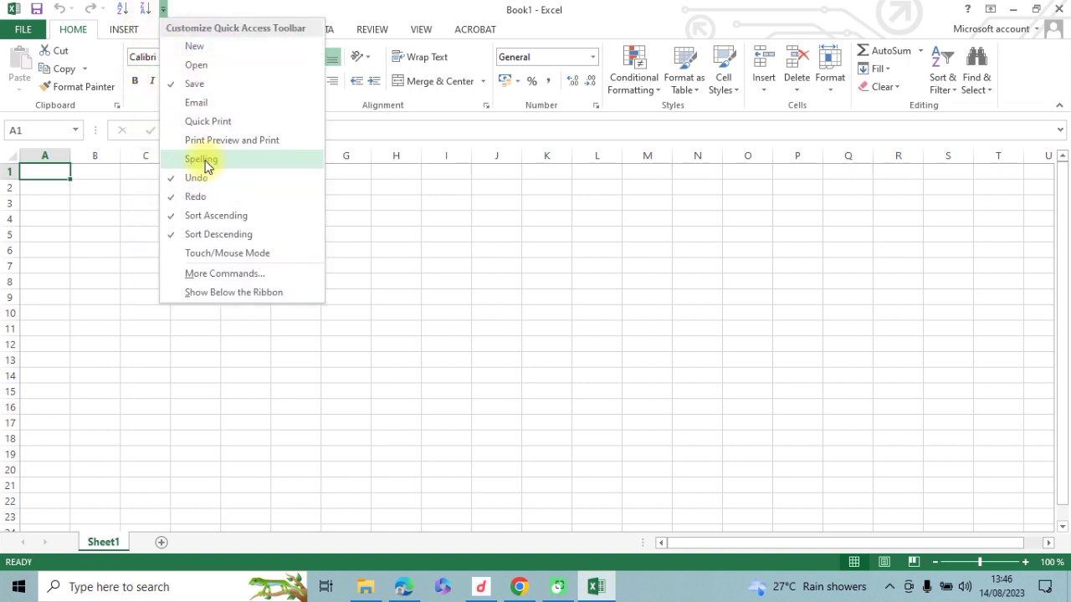
click(179, 162)
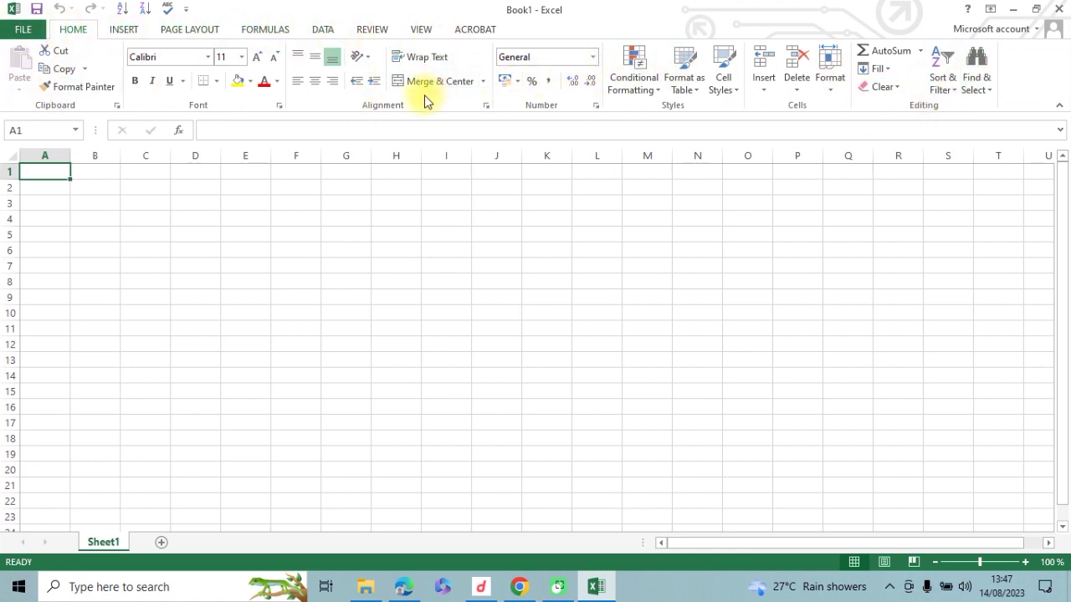
Step: Browse the Insert, Home, Insert again and Page Layout ribbon tabs
click(127, 32)
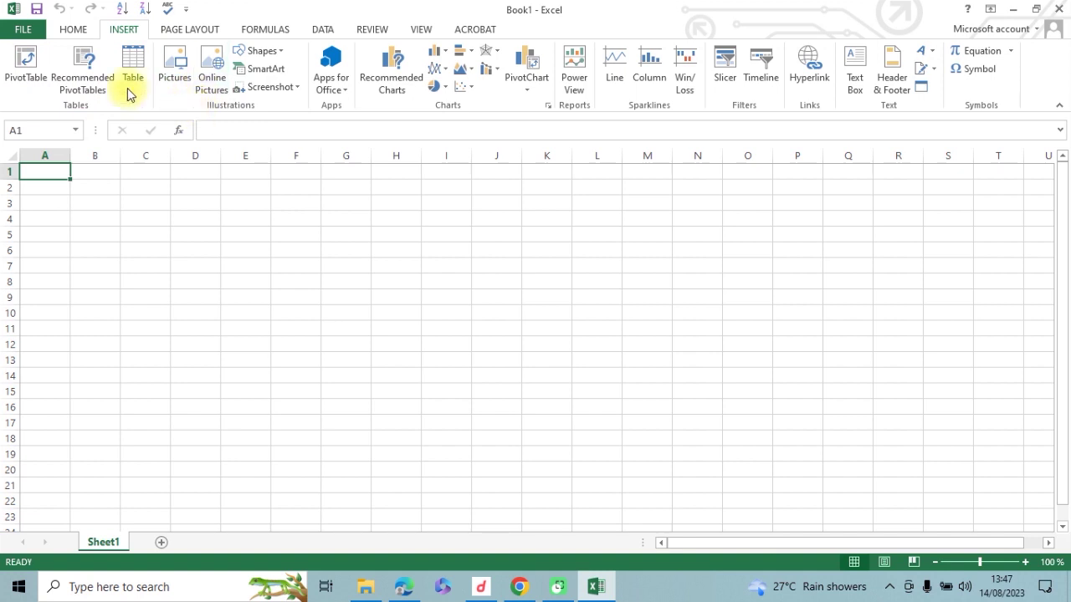
click(74, 33)
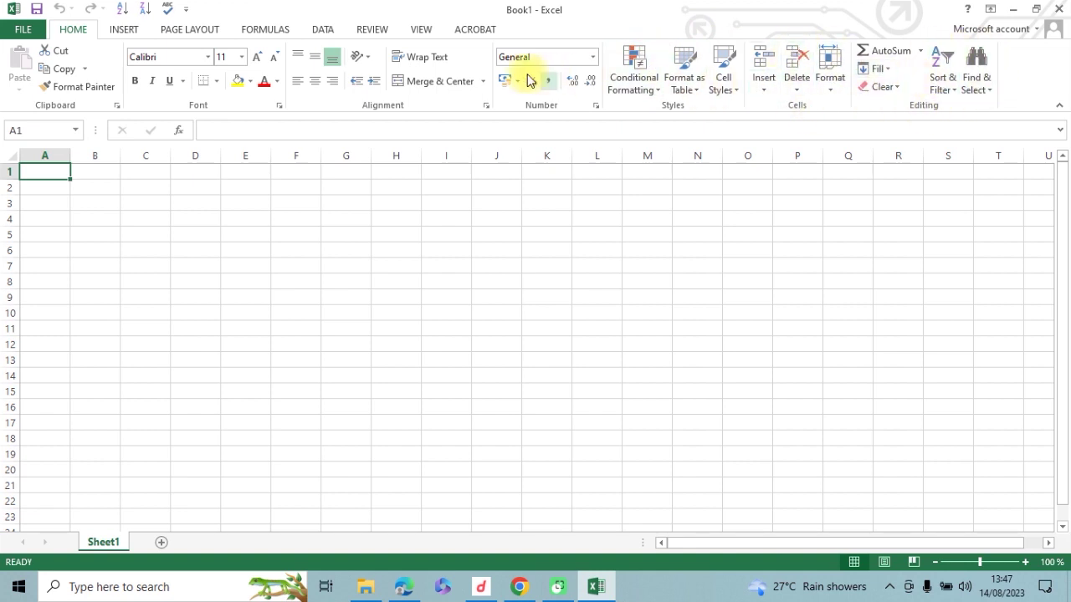
click(124, 32)
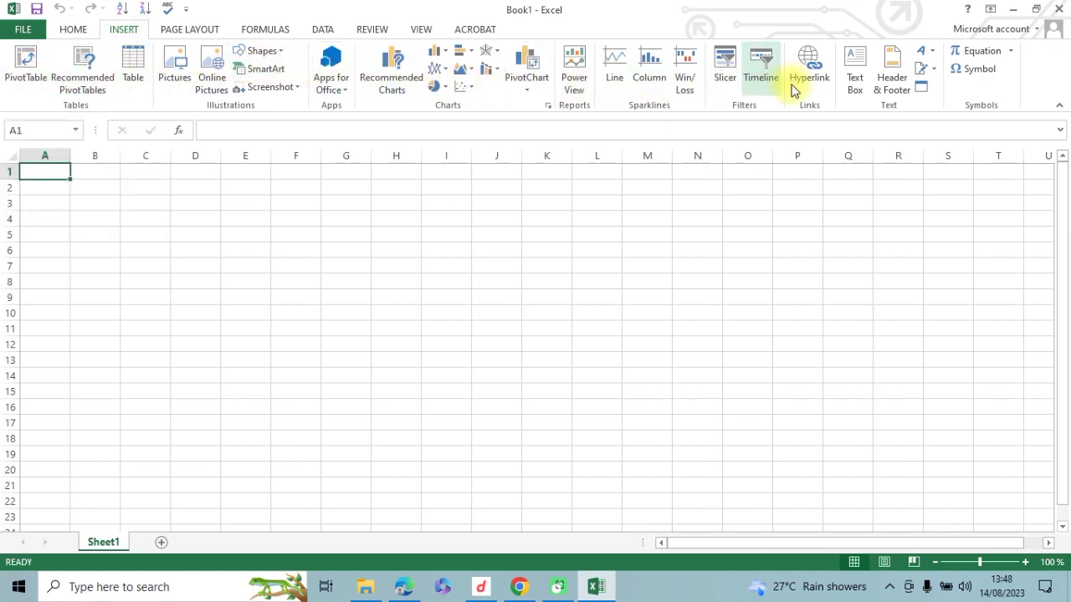
click(193, 37)
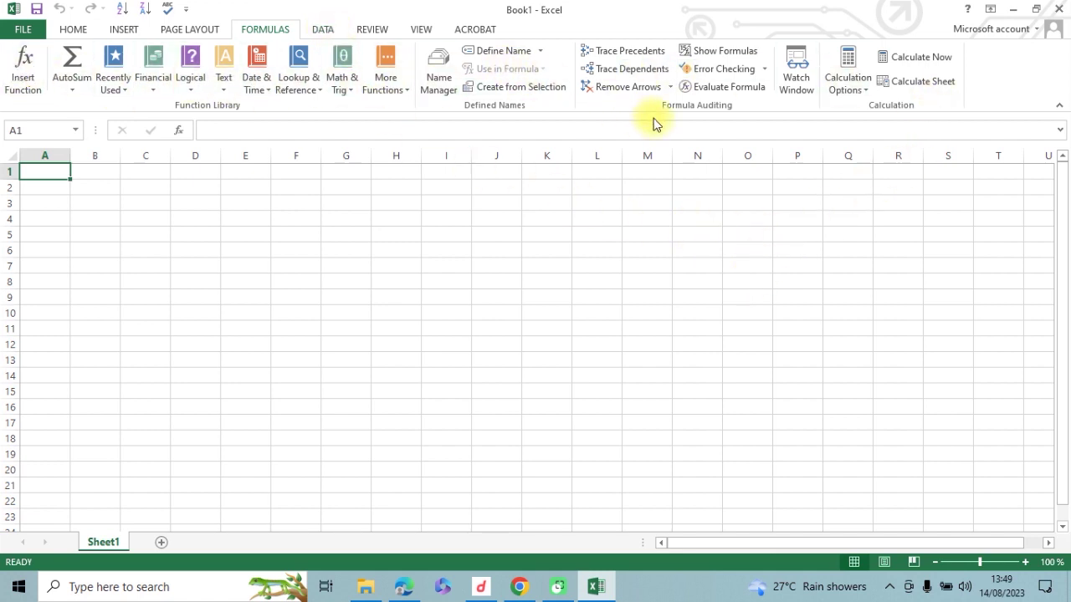
Step: Return to the Home tab and bring up the Ribbon Display Options menu
click(79, 34)
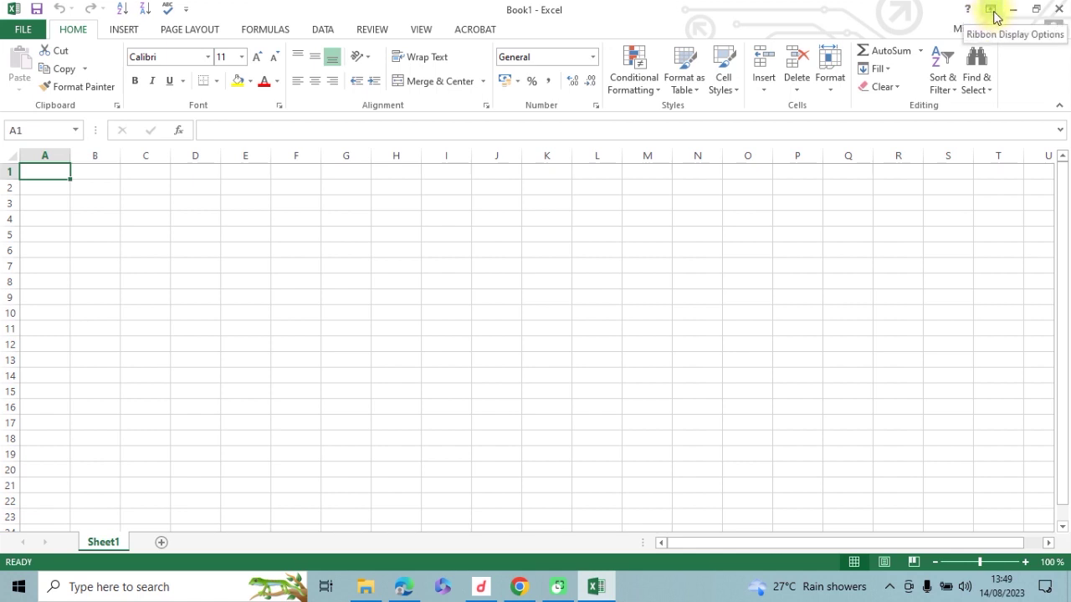
click(990, 10)
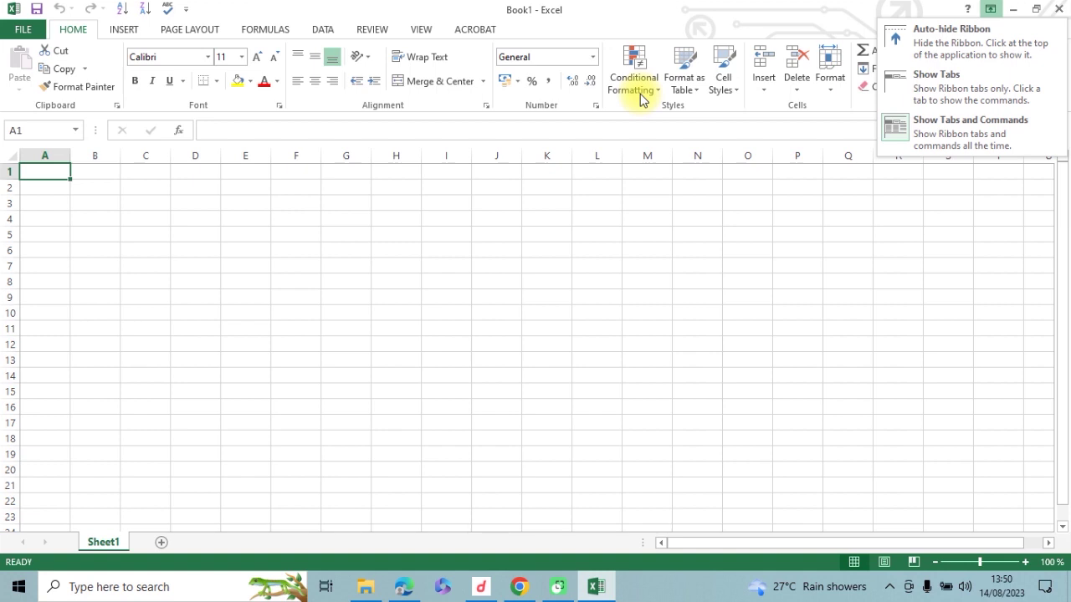
click(892, 41)
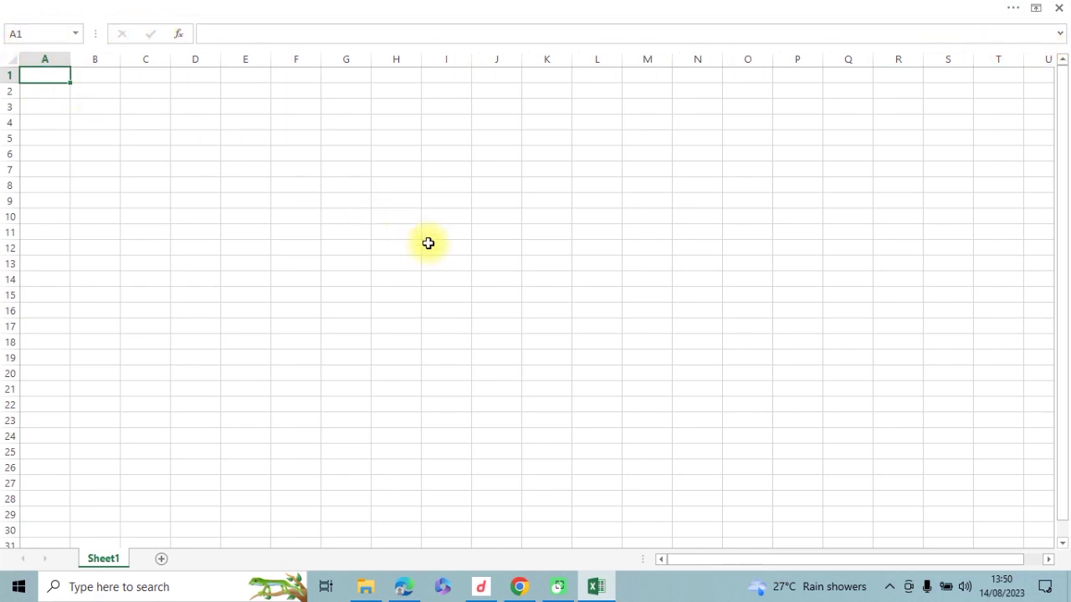
click(1013, 8)
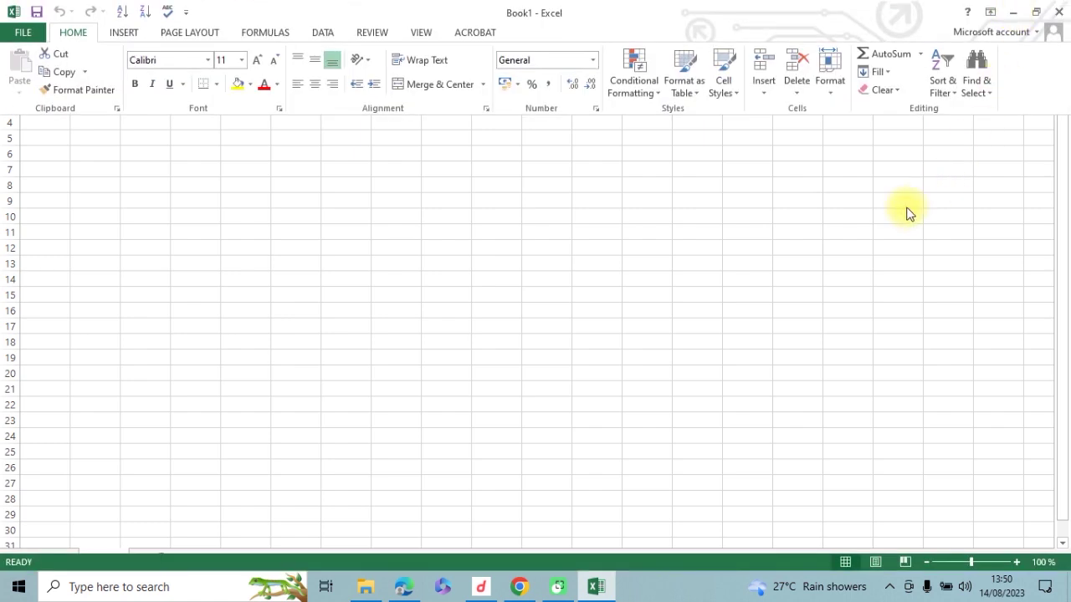
click(889, 210)
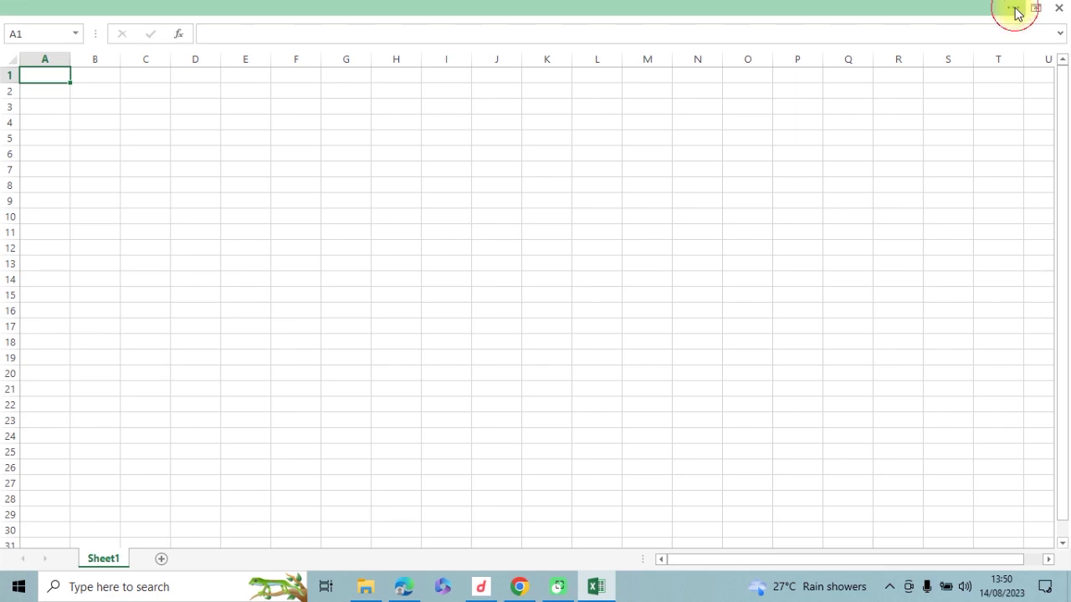
click(1013, 9)
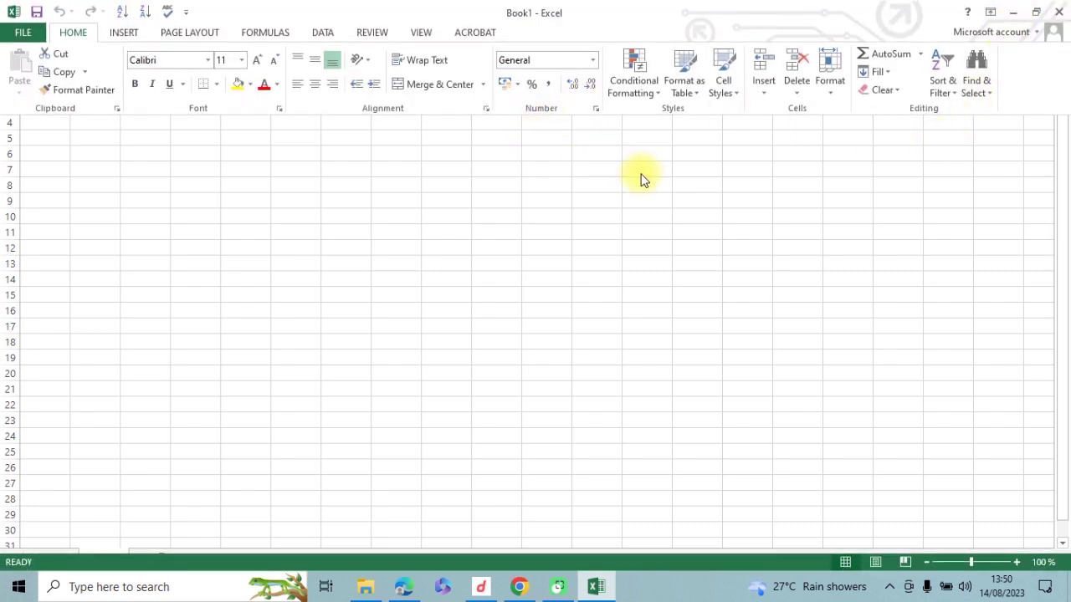
click(135, 194)
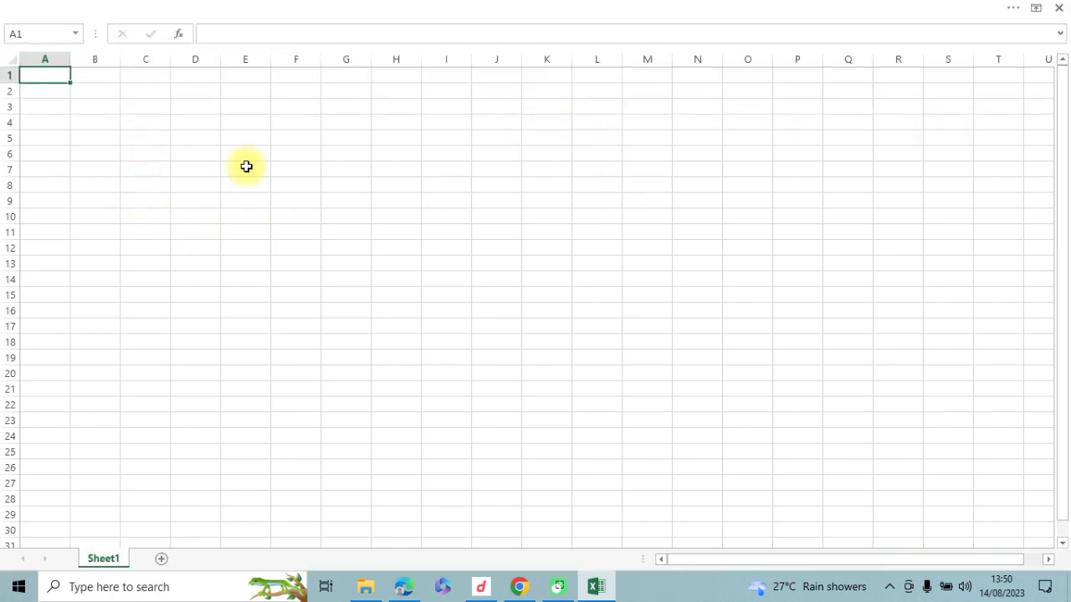
click(1013, 9)
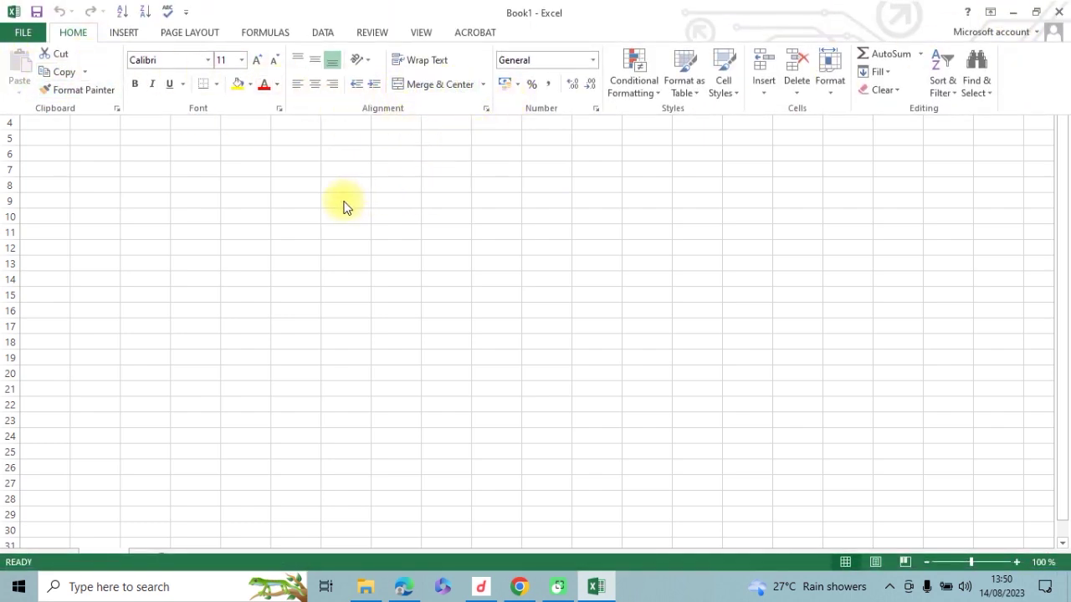
click(287, 201)
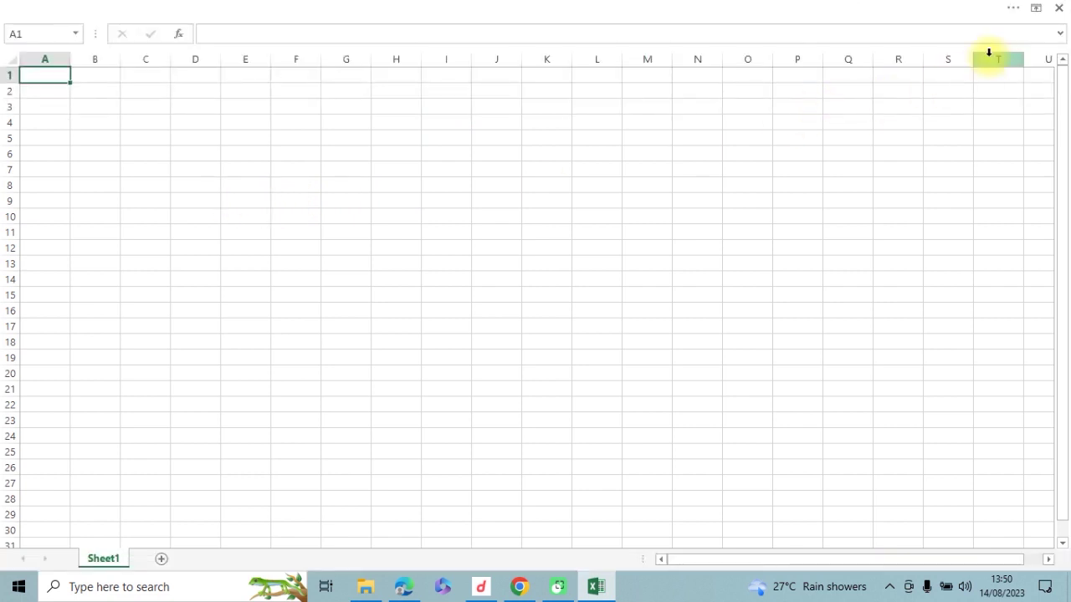
click(1008, 10)
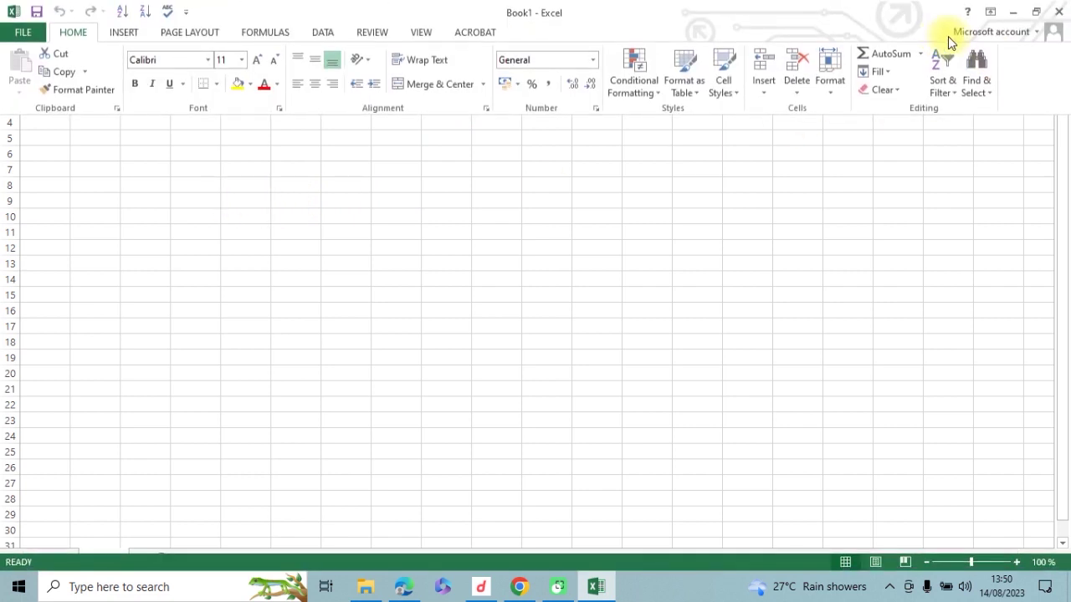
click(989, 13)
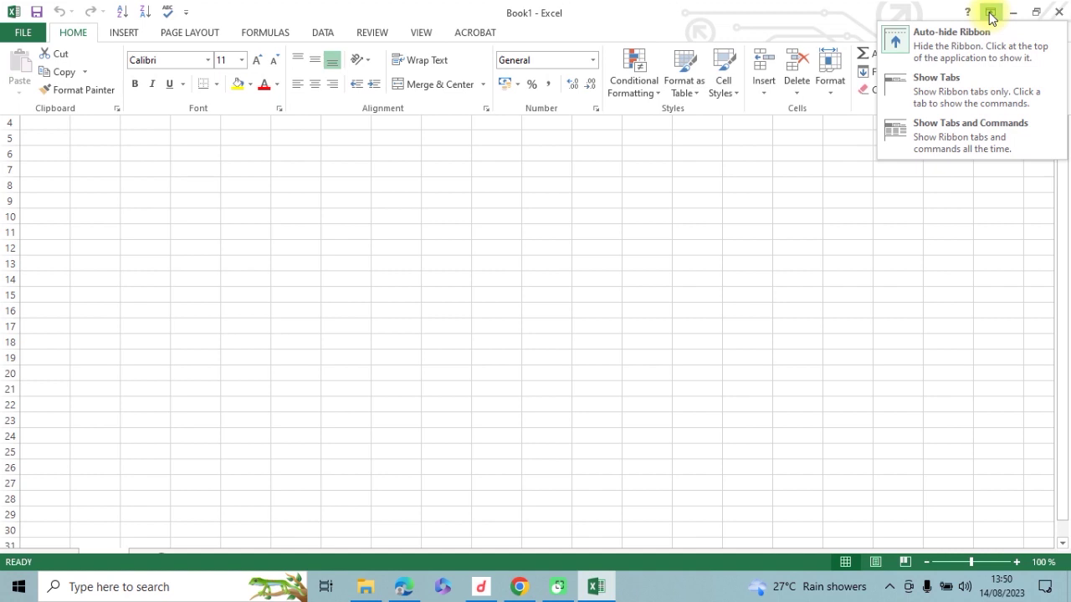
Step: Set the ribbon to Show Tabs and Commands, then bring up the ribbon's shortcut menu
click(939, 132)
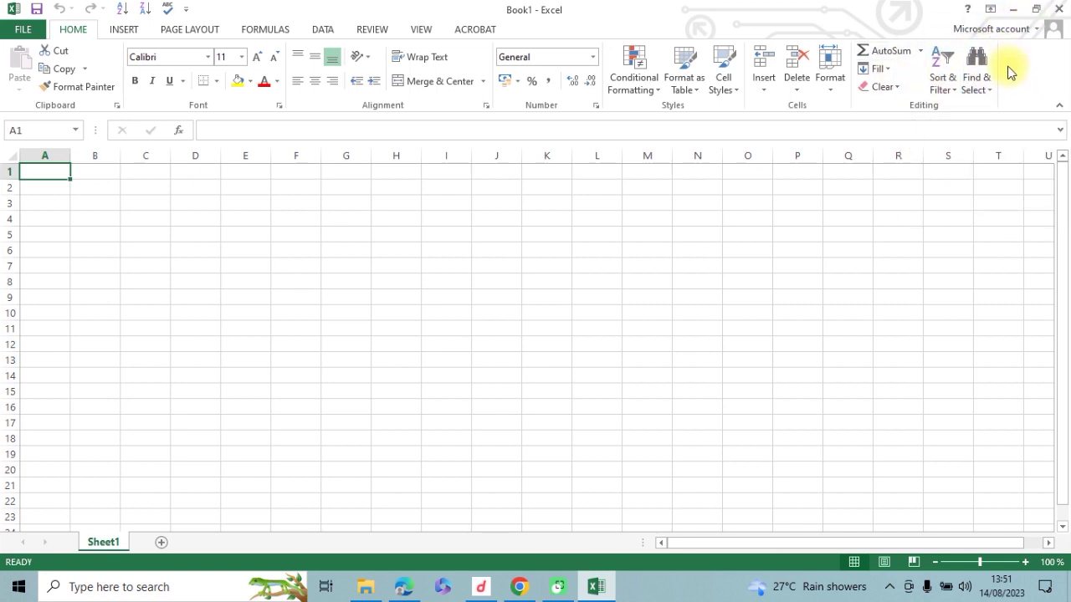
right_click(1006, 69)
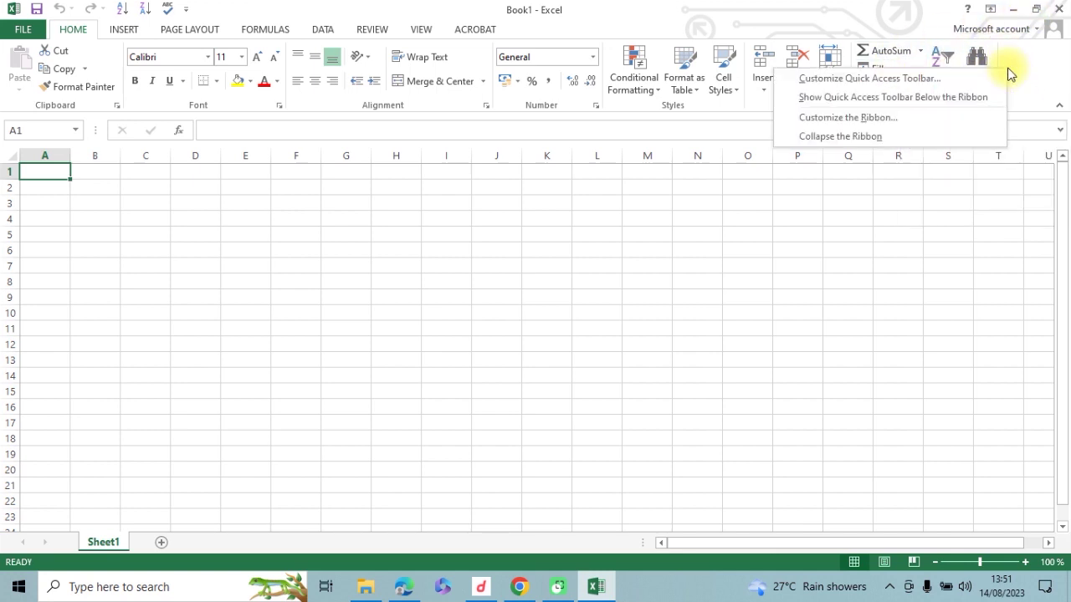
Step: Go to Customize the Ribbon in Excel Options and expand then collapse the Insert node
click(850, 118)
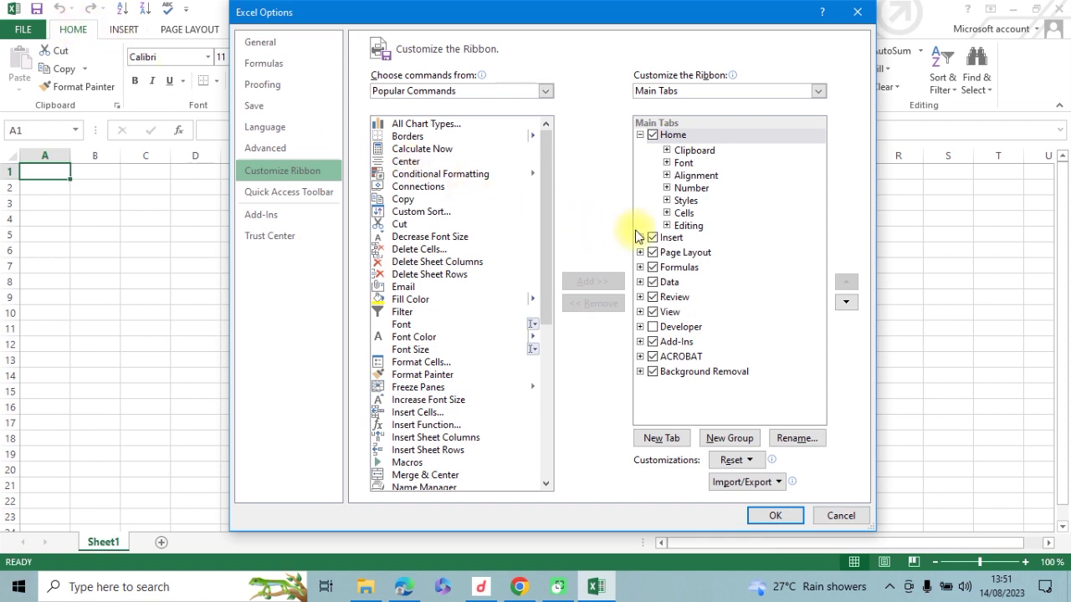
click(640, 238)
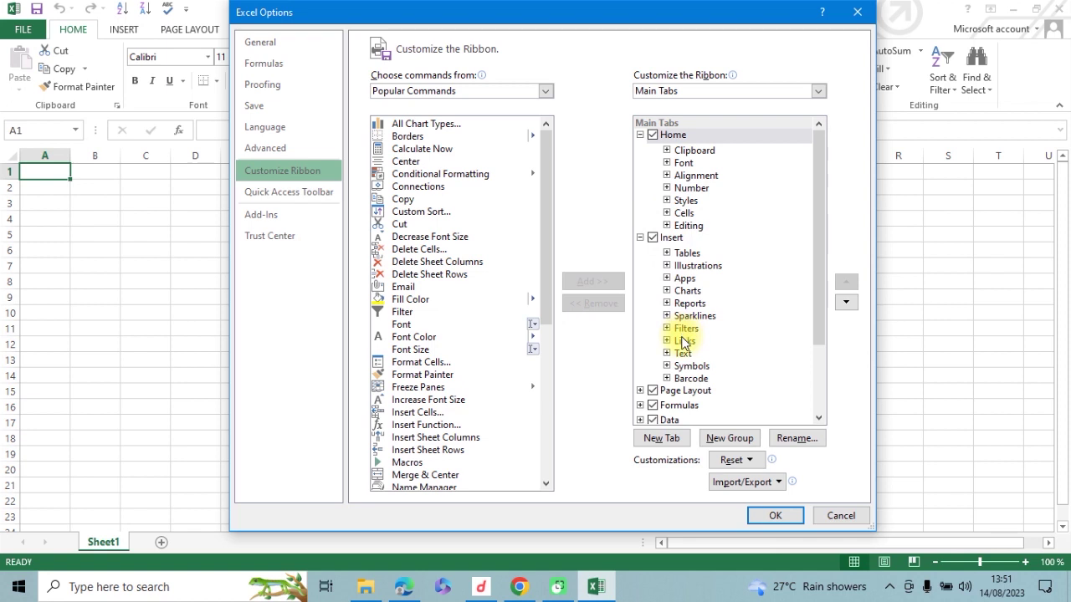
click(640, 237)
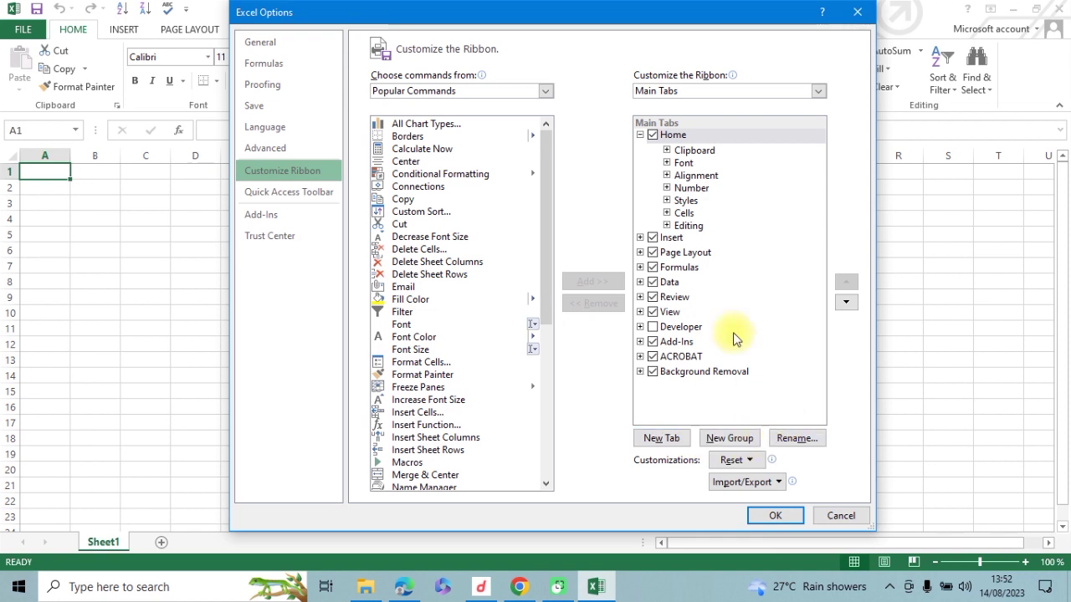
Step: Create a new custom ribbon tab and rename its new group
click(661, 441)
click(720, 254)
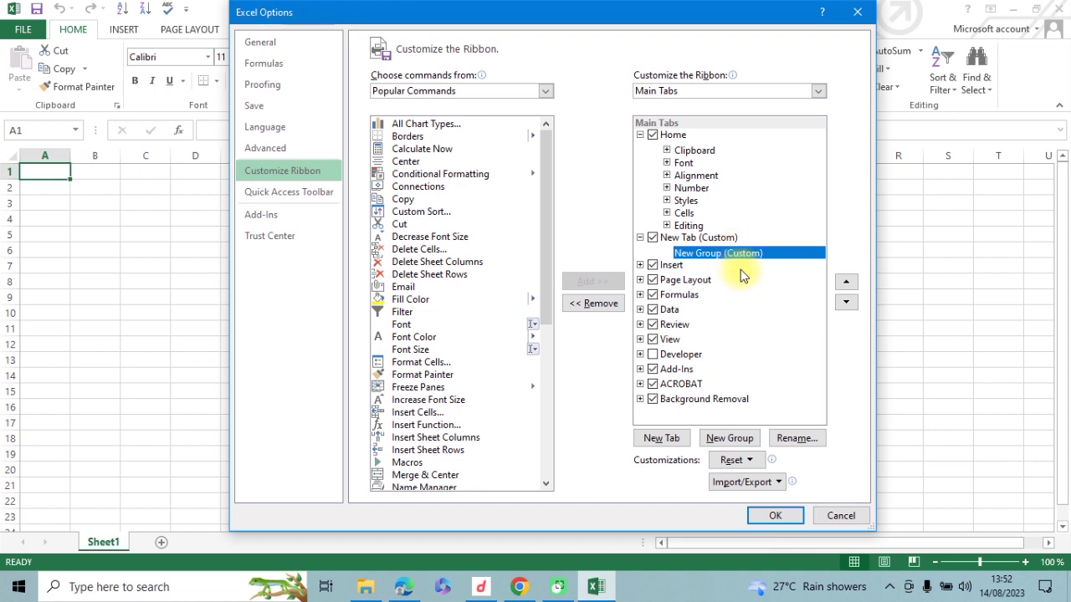
click(795, 437)
text(manya)
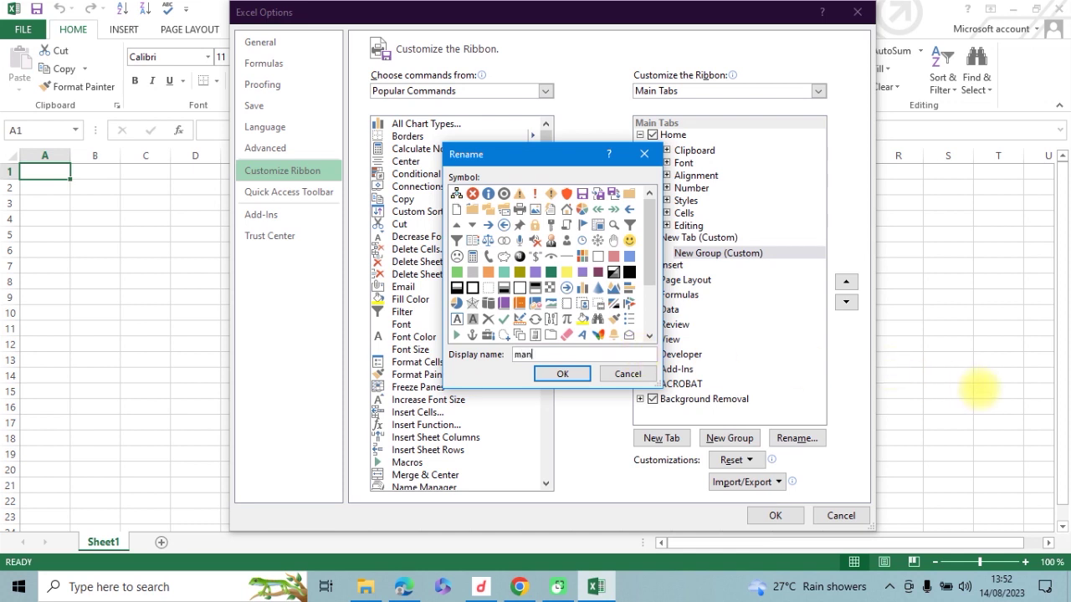
text( bino)
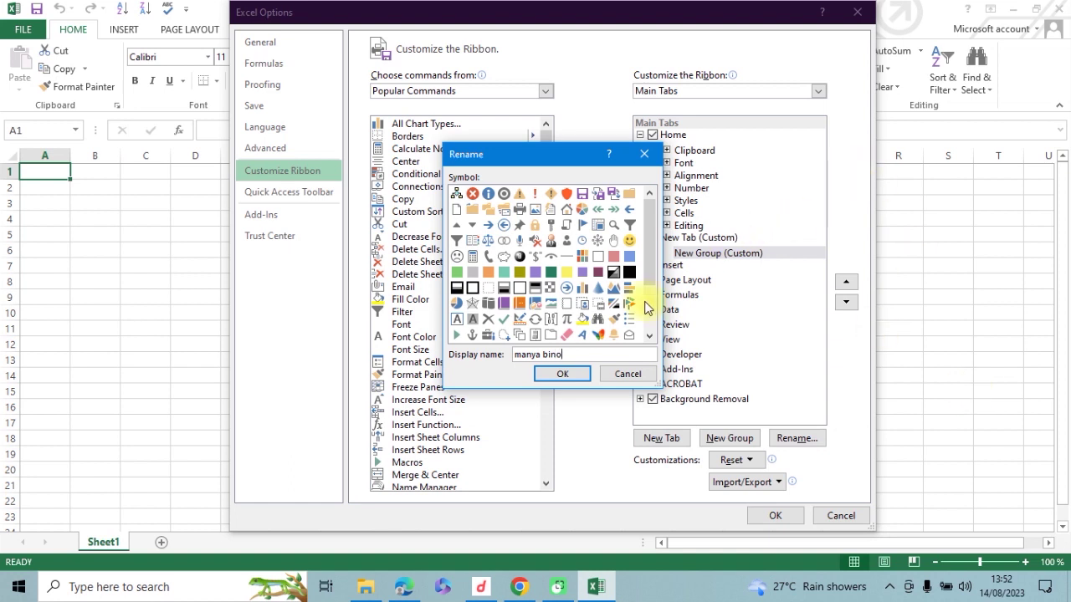
click(558, 374)
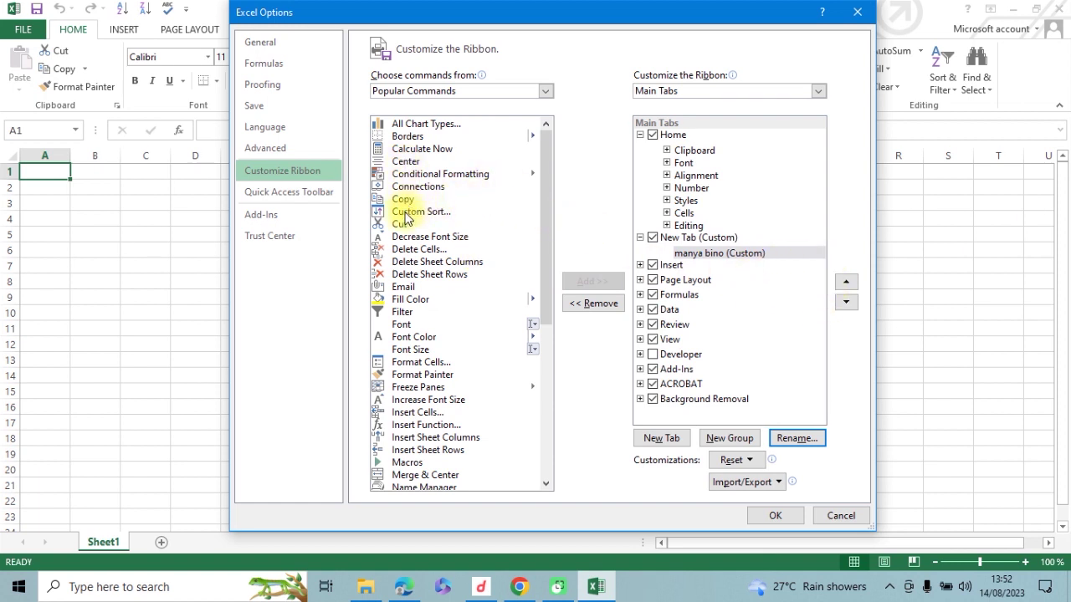
Step: Add the Font and Font Size commands to the custom group and confirm with OK
click(402, 328)
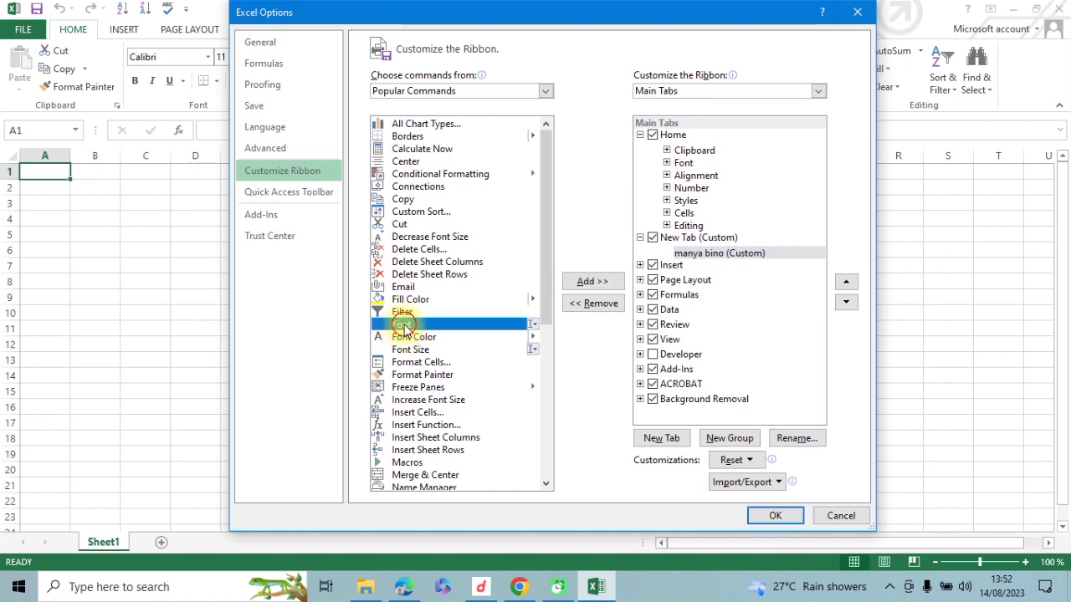
click(592, 282)
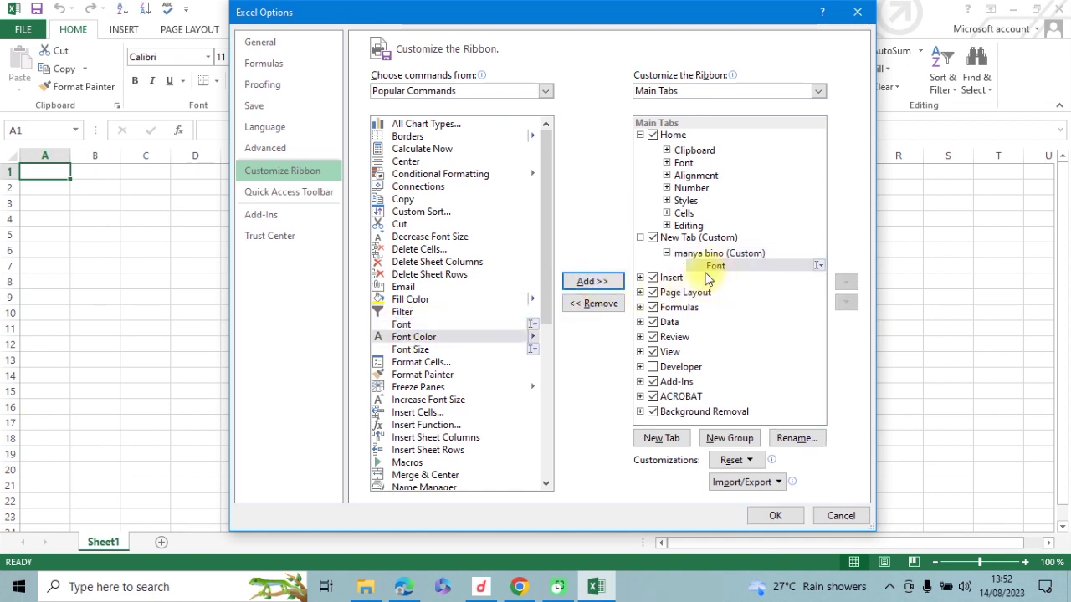
click(414, 349)
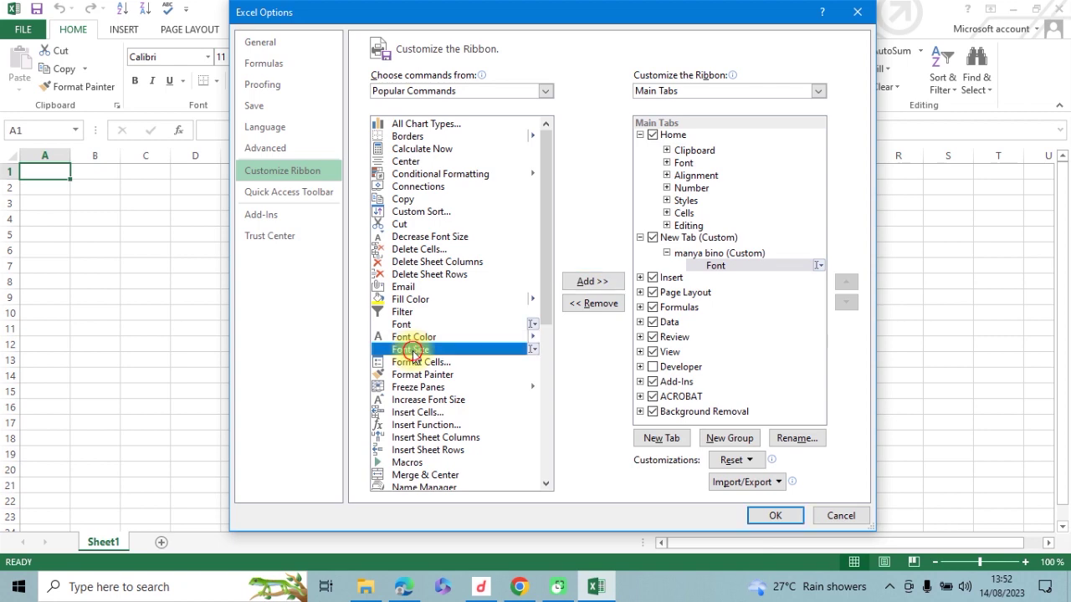
click(595, 282)
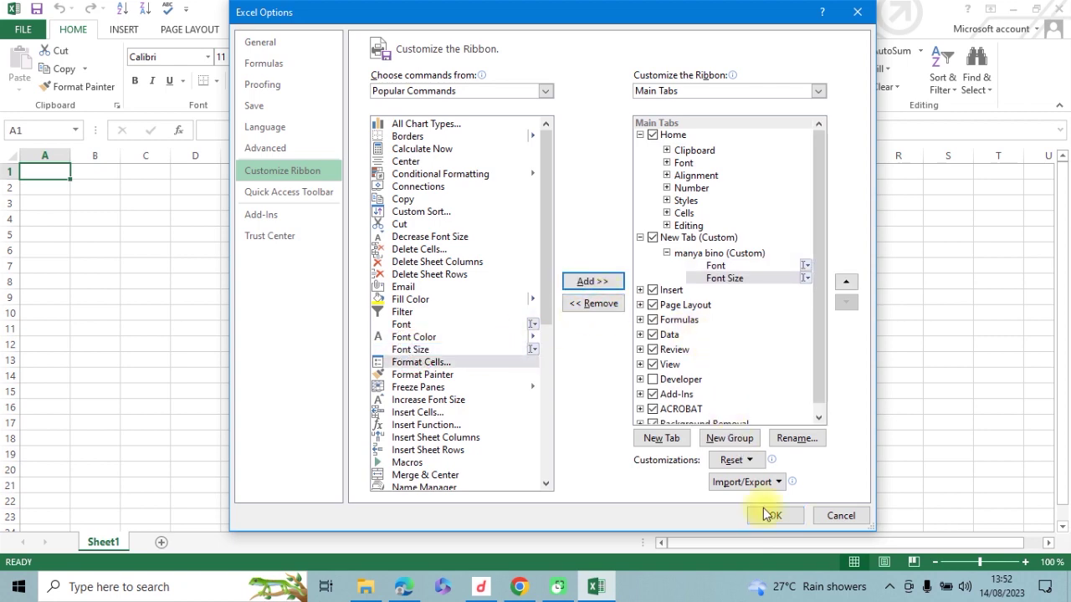
click(769, 514)
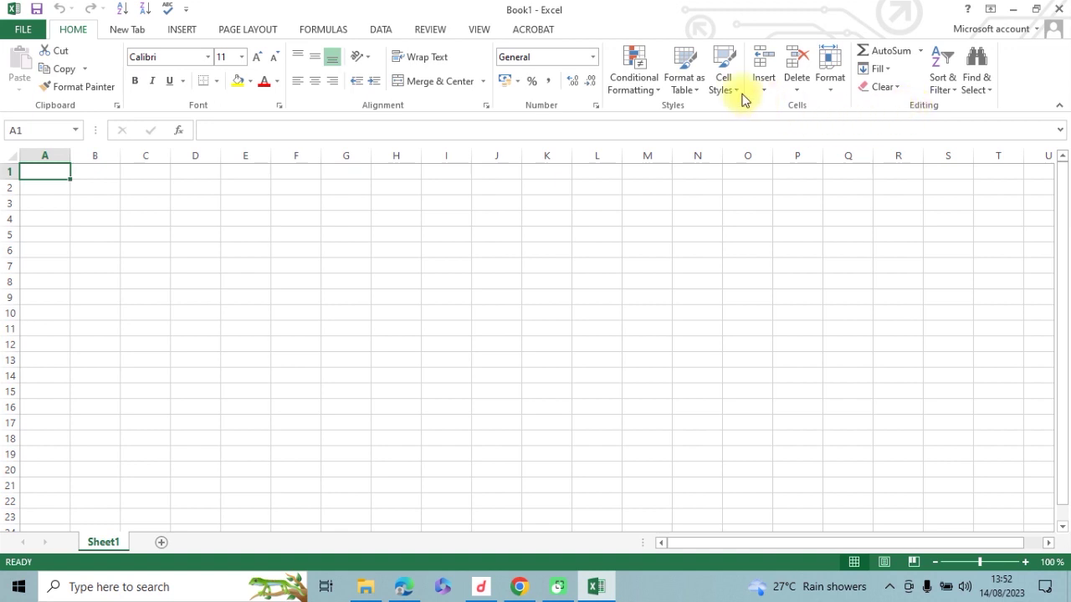
Step: Switch to the custom New Tab showing the Calibri 11 font boxes, then right-click the ribbon
click(128, 32)
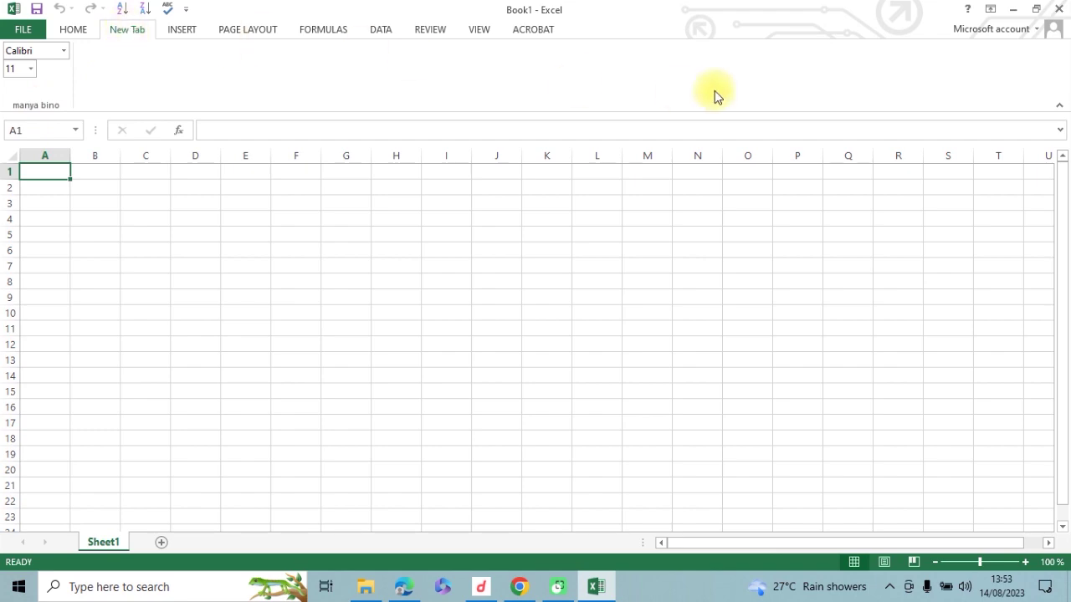
right_click(845, 75)
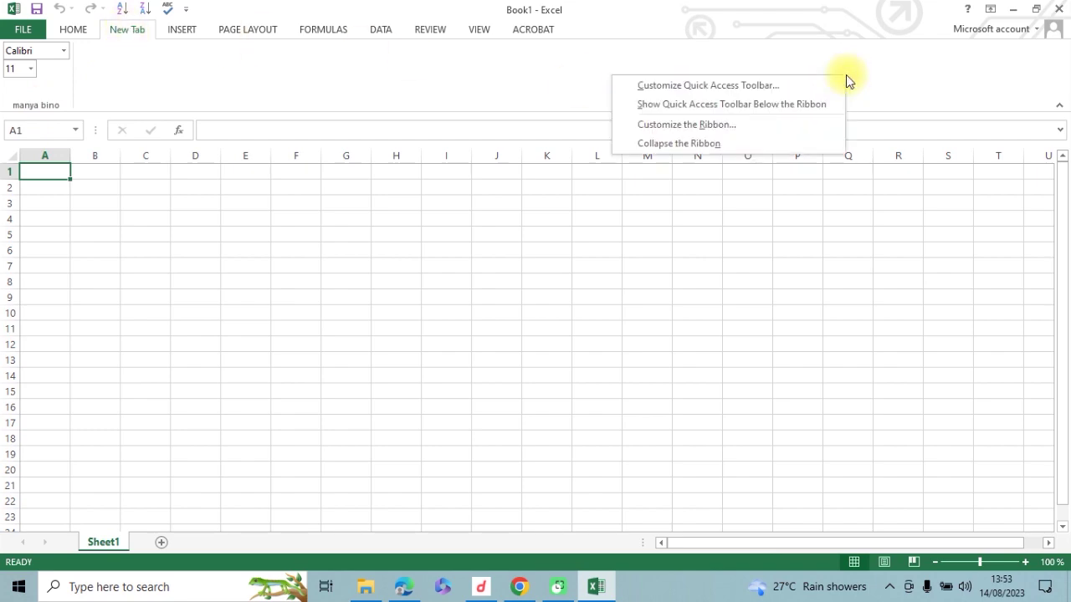
Step: Rename the custom tab to 'manya' in the ribbon settings and apply it
click(739, 127)
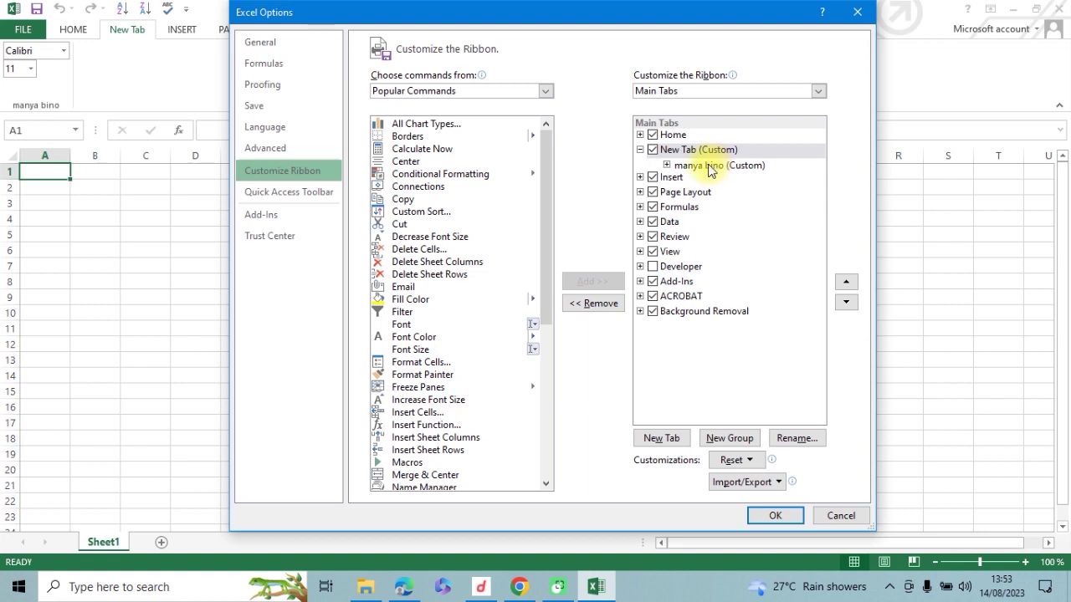
click(794, 439)
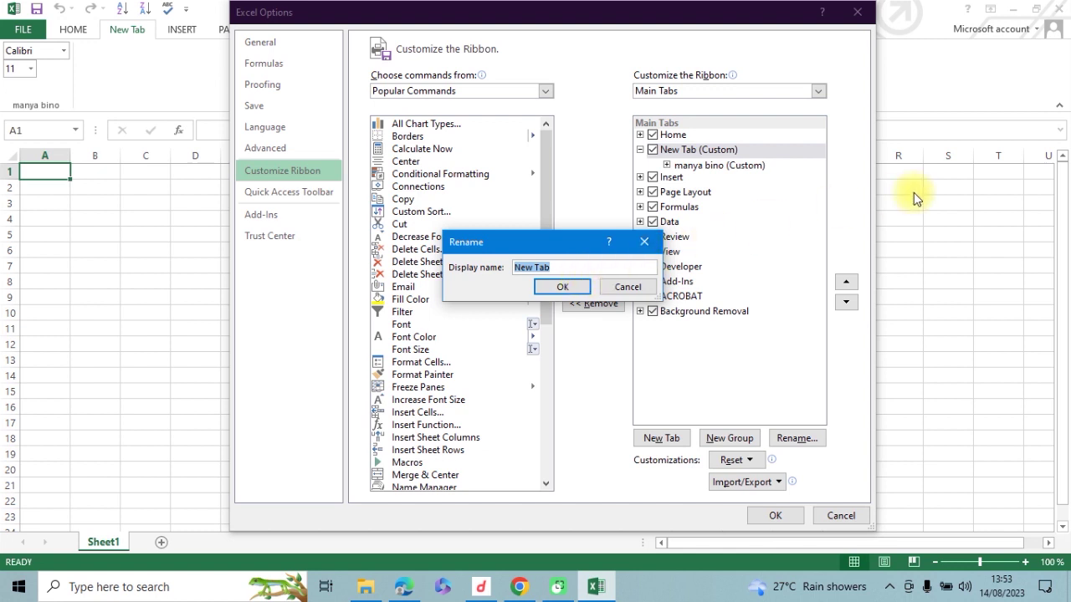
text(manya)
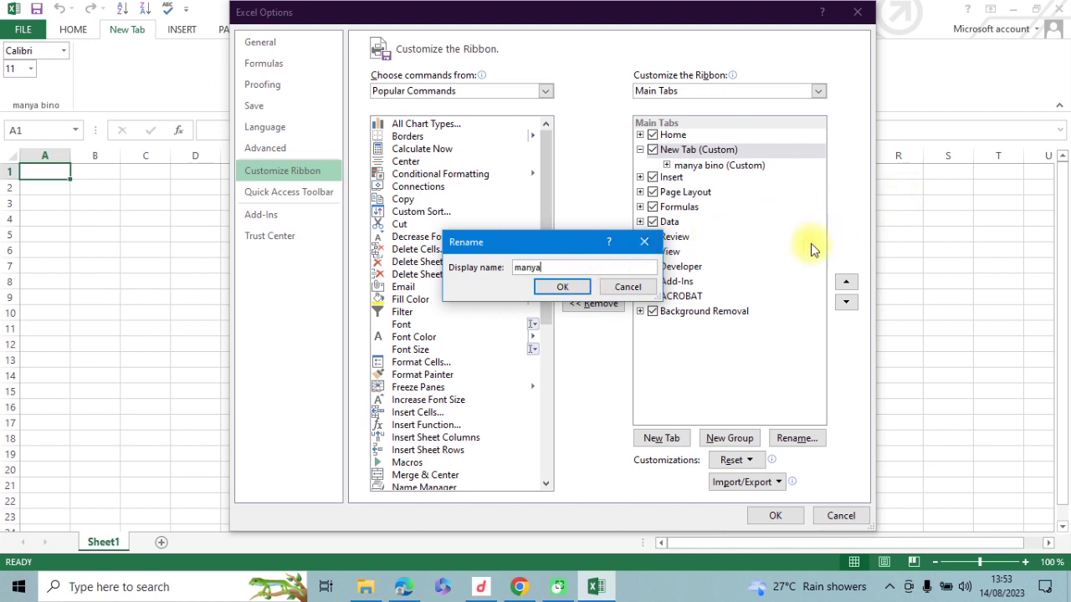
click(562, 287)
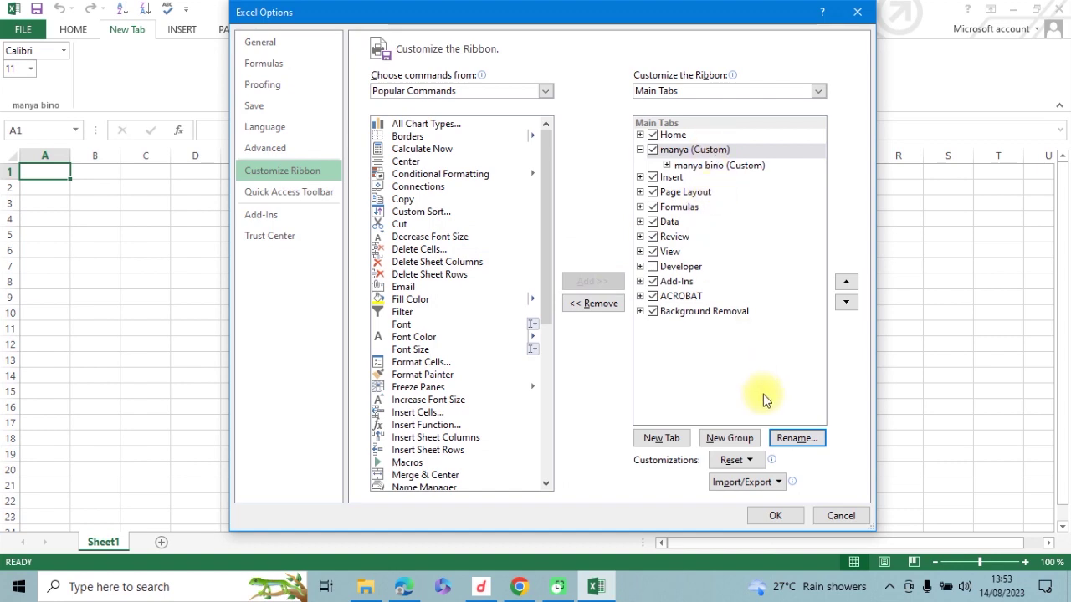
click(778, 516)
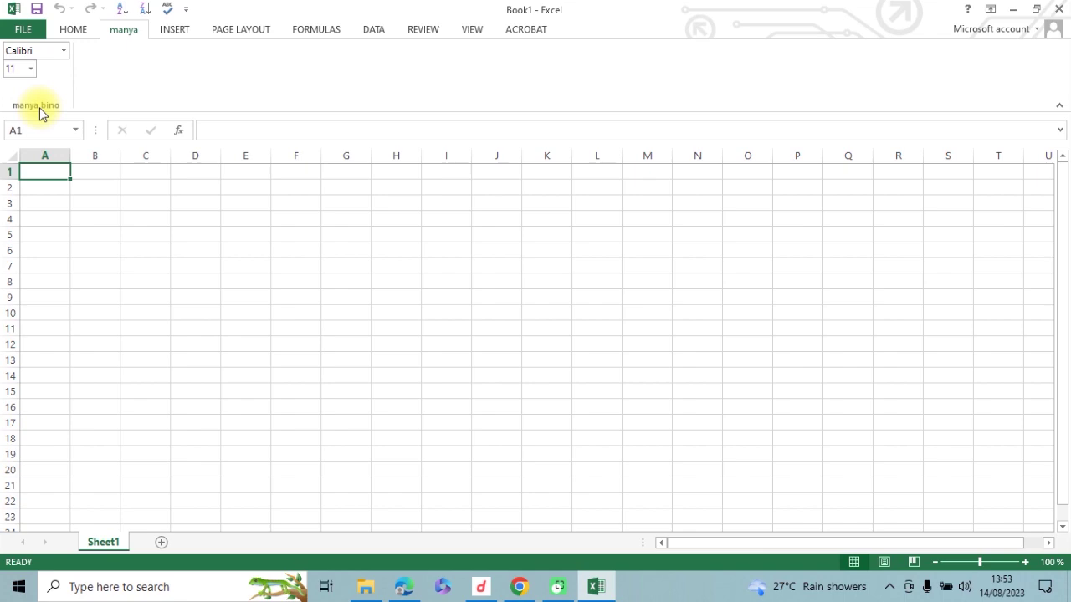
Step: Add a New Group to the manya tab holding Delete Cells and Delete Sheet Columns
right_click(771, 58)
click(832, 108)
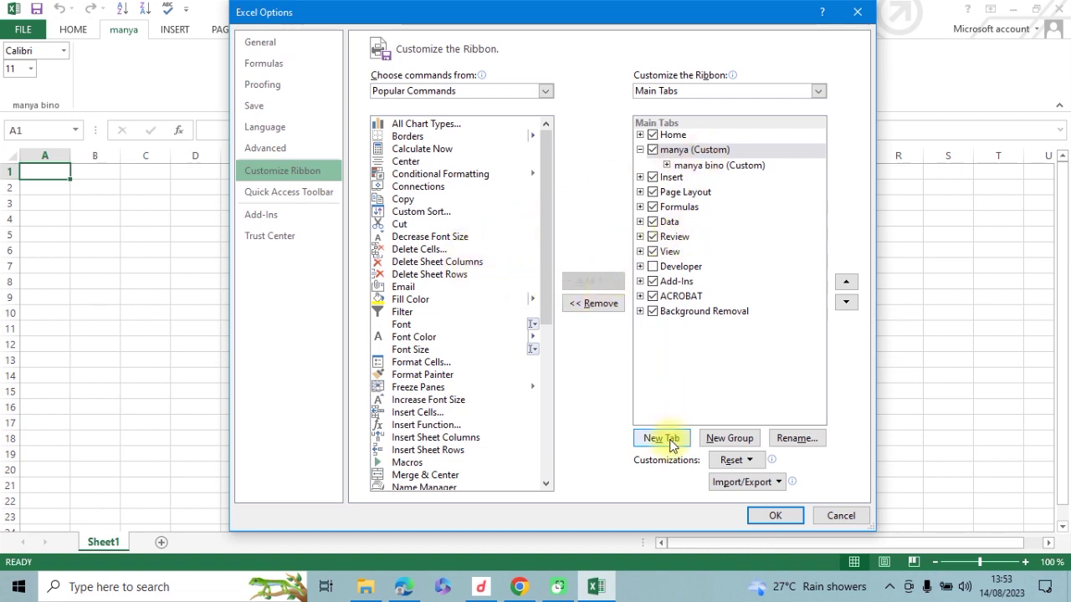
click(730, 439)
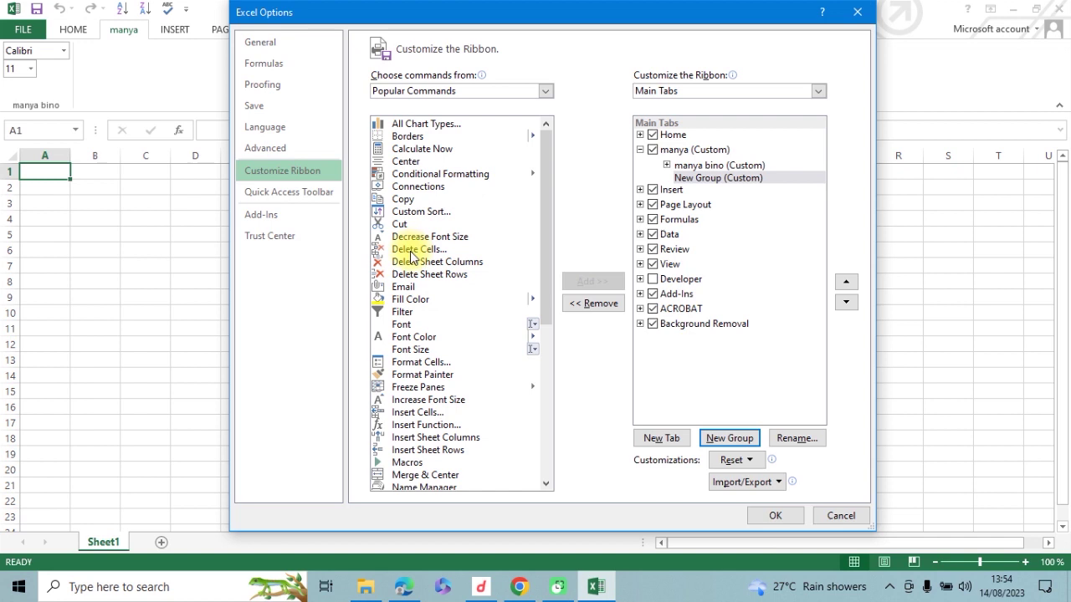
click(414, 251)
click(590, 282)
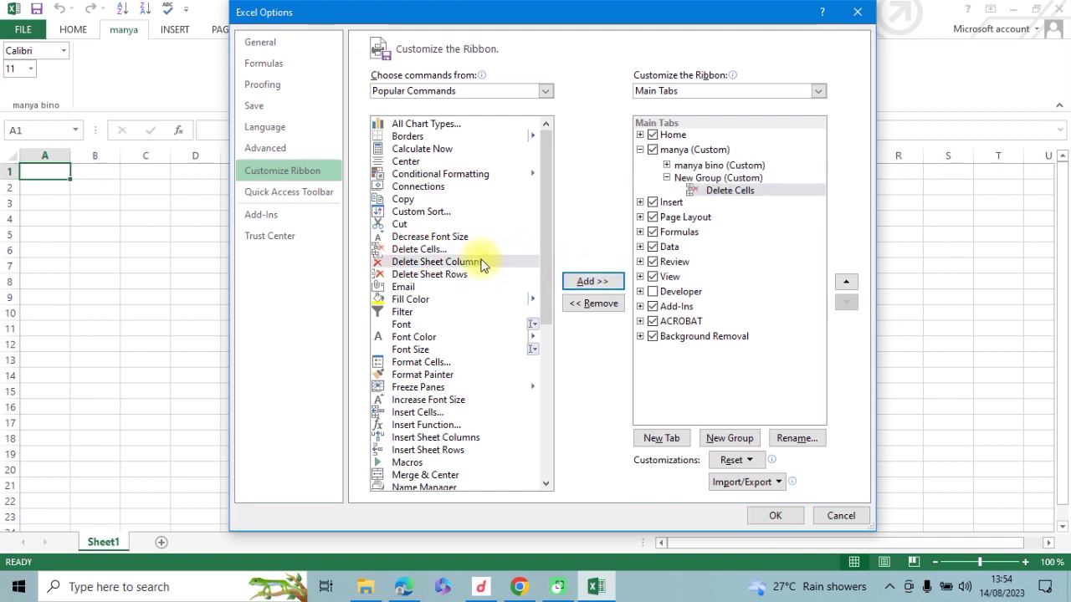
click(594, 282)
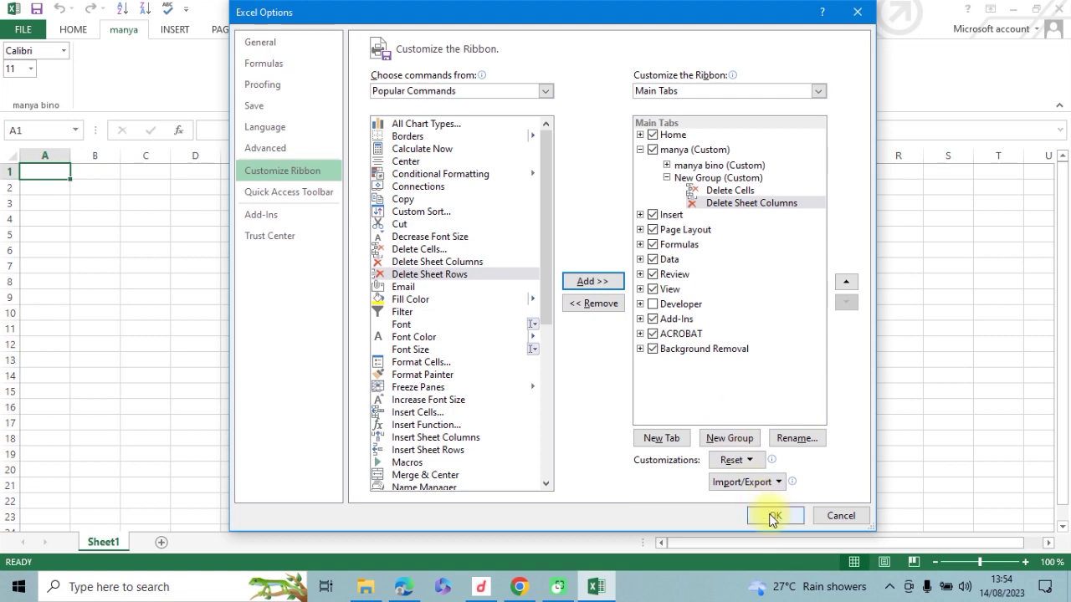
click(773, 514)
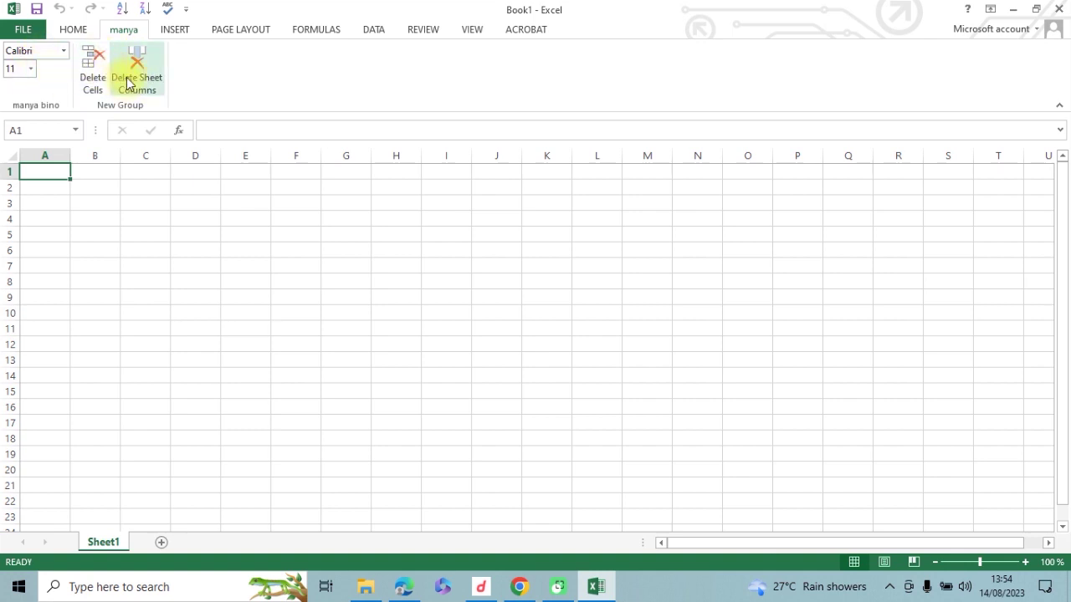
Step: Remove the custom 'manya' tab in Customize the Ribbon and confirm with OK
right_click(873, 73)
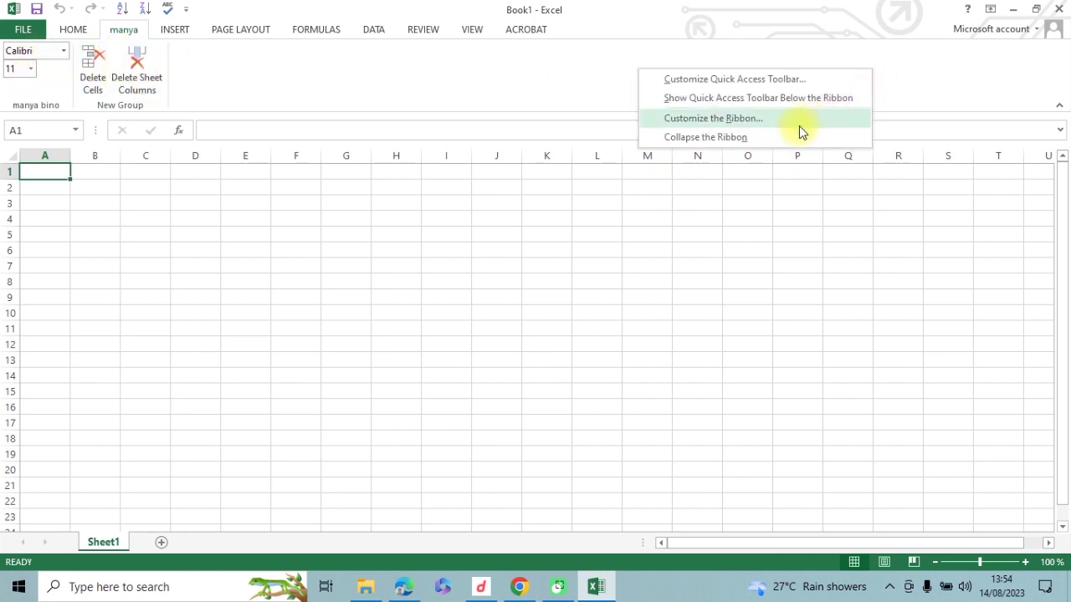
click(755, 119)
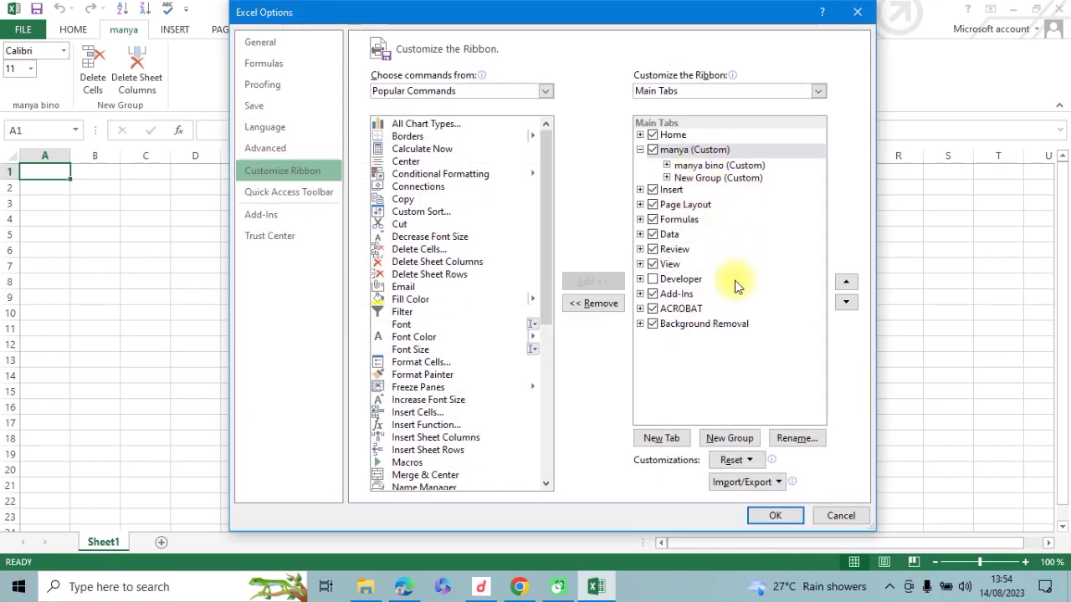
right_click(740, 149)
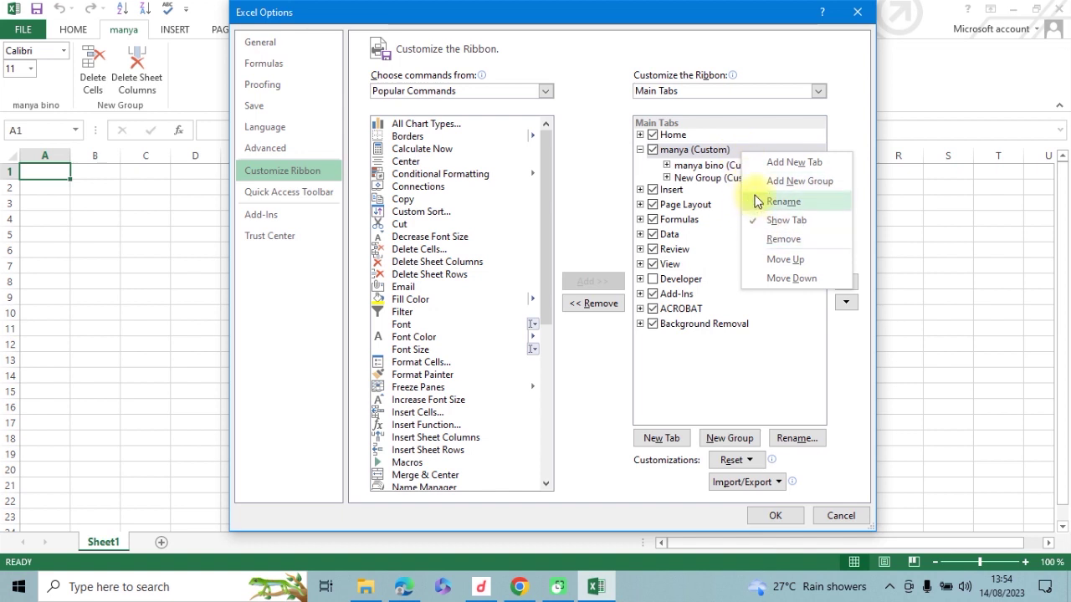
click(785, 243)
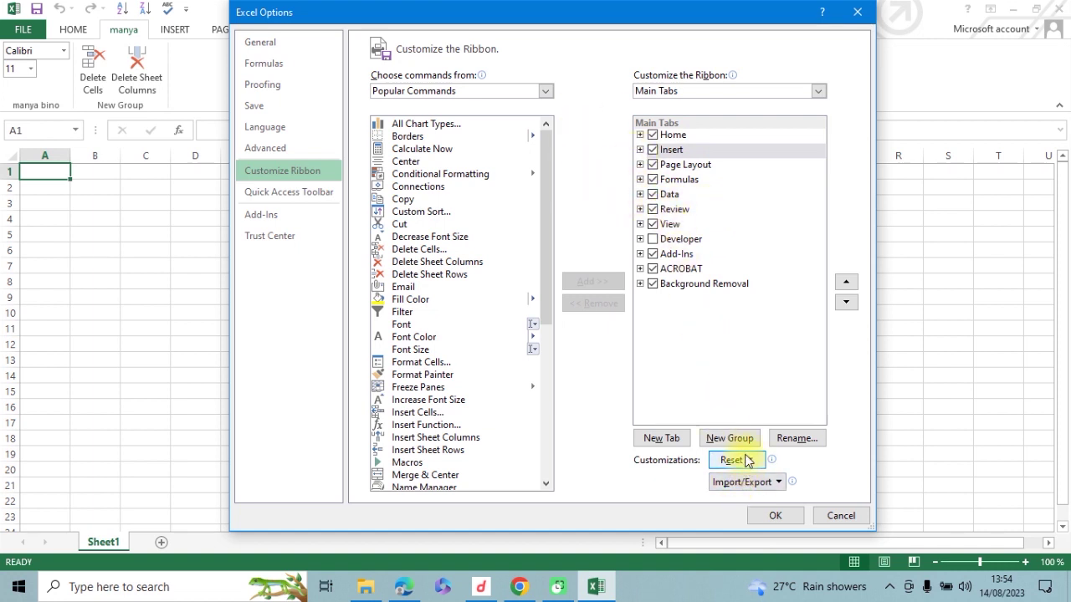
click(775, 515)
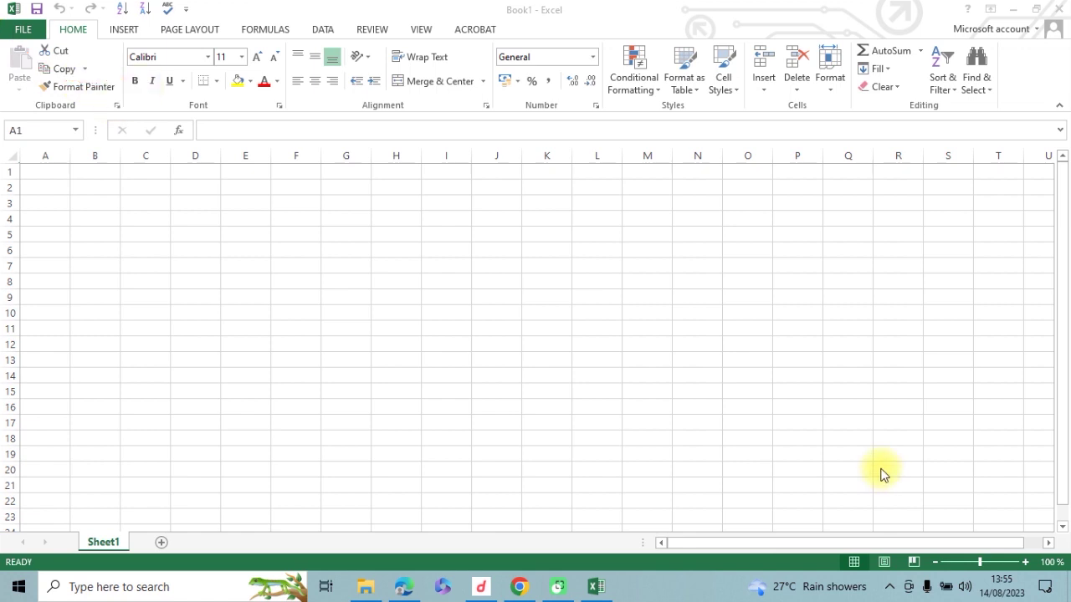
mouse_move(3, 20)
mouse_down()
mouse_move(236, 142)
mouse_move(959, 40)
mouse_move(6, 25)
mouse_up()
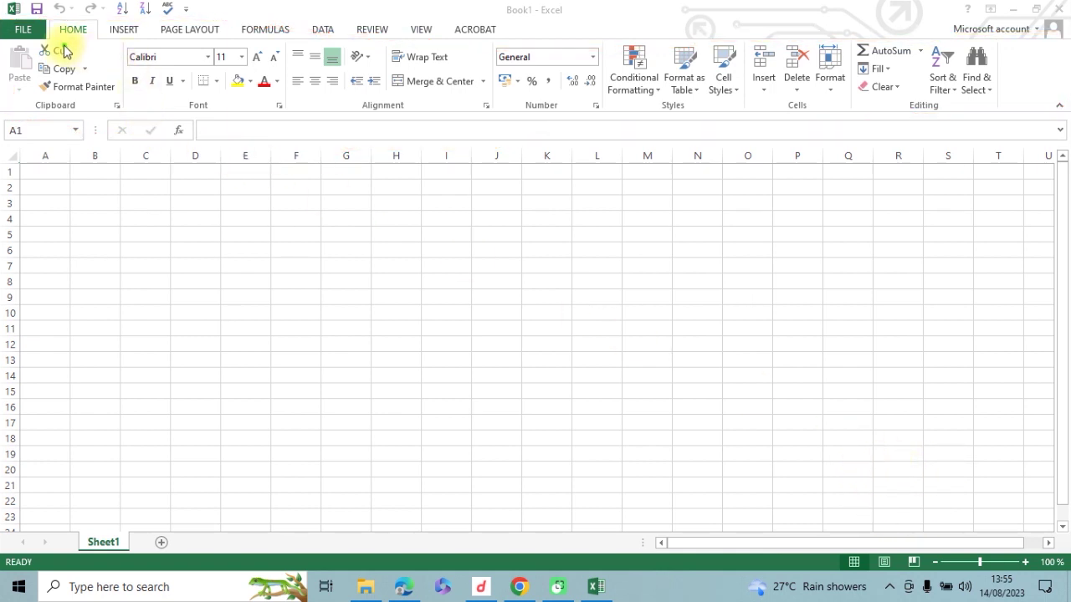
drag(17, 46, 295, 42)
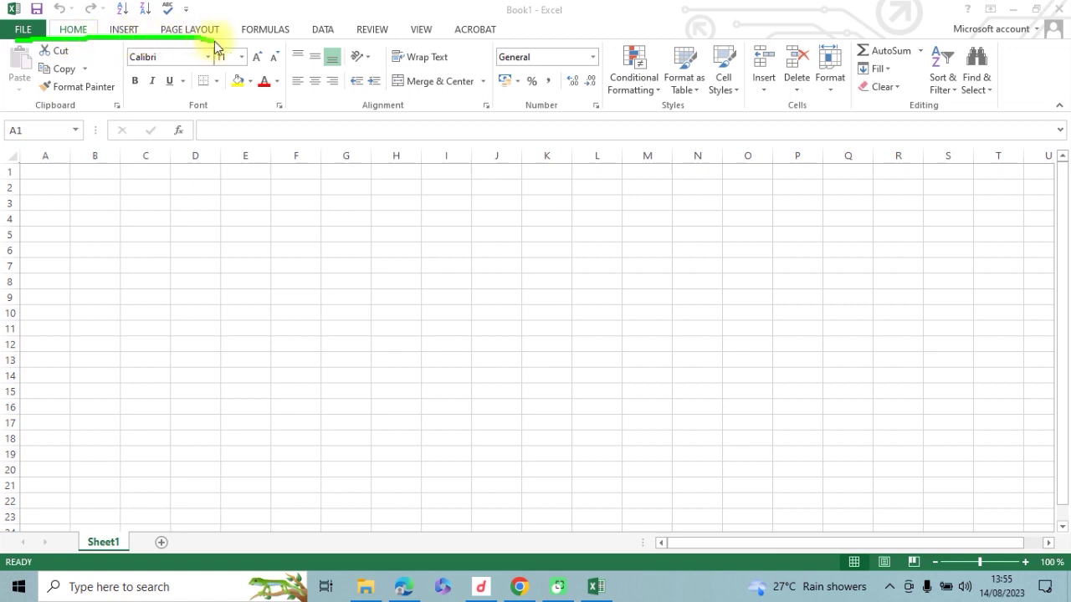
drag(365, 48, 470, 48)
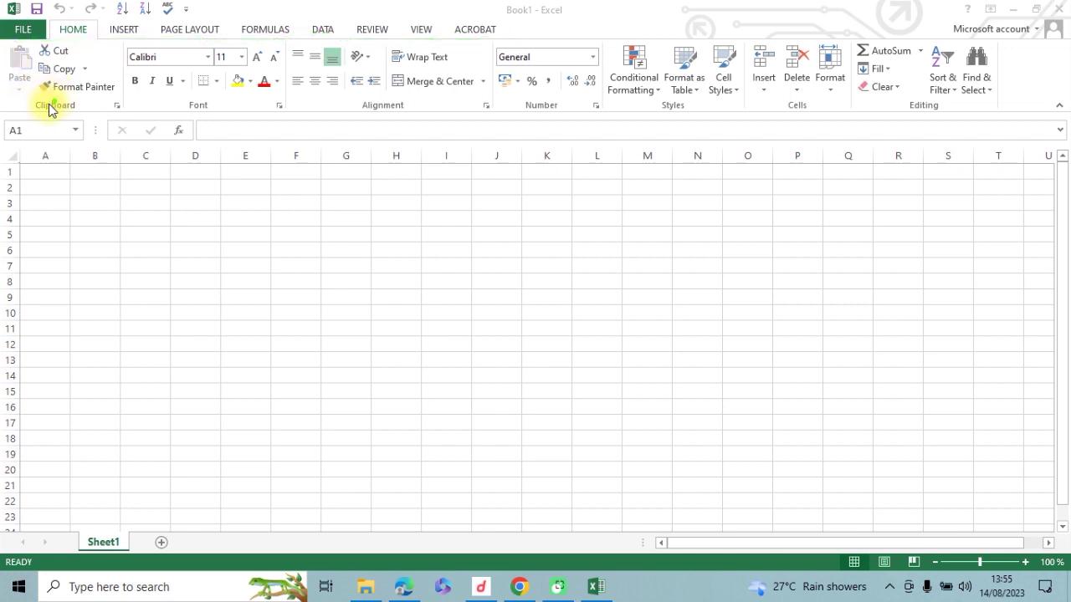
drag(28, 114, 91, 115)
drag(183, 115, 221, 113)
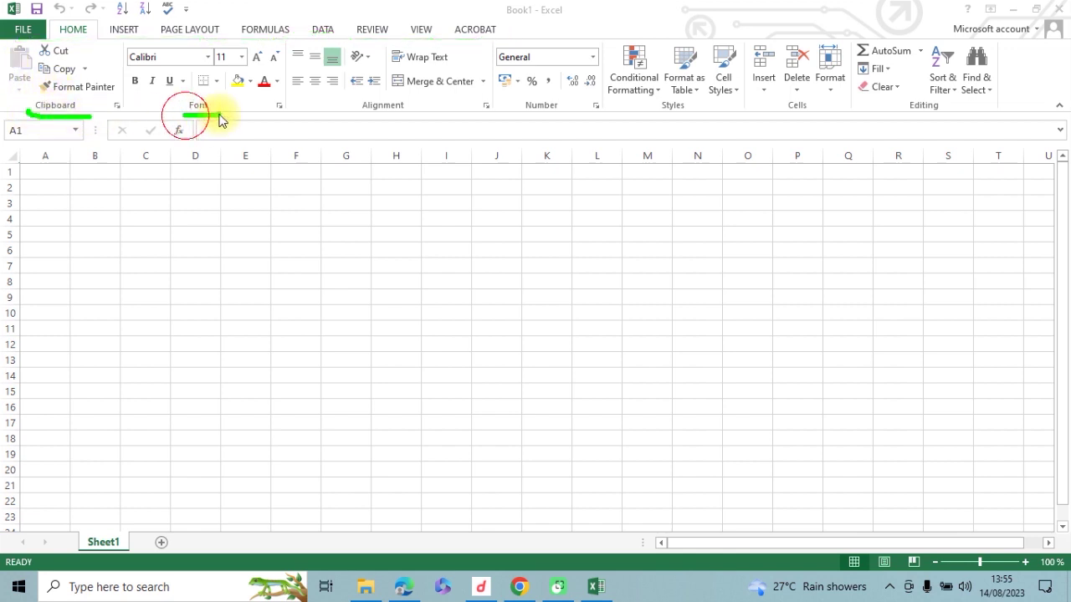
drag(380, 115, 431, 107)
drag(529, 117, 582, 107)
drag(667, 114, 701, 110)
drag(794, 116, 862, 109)
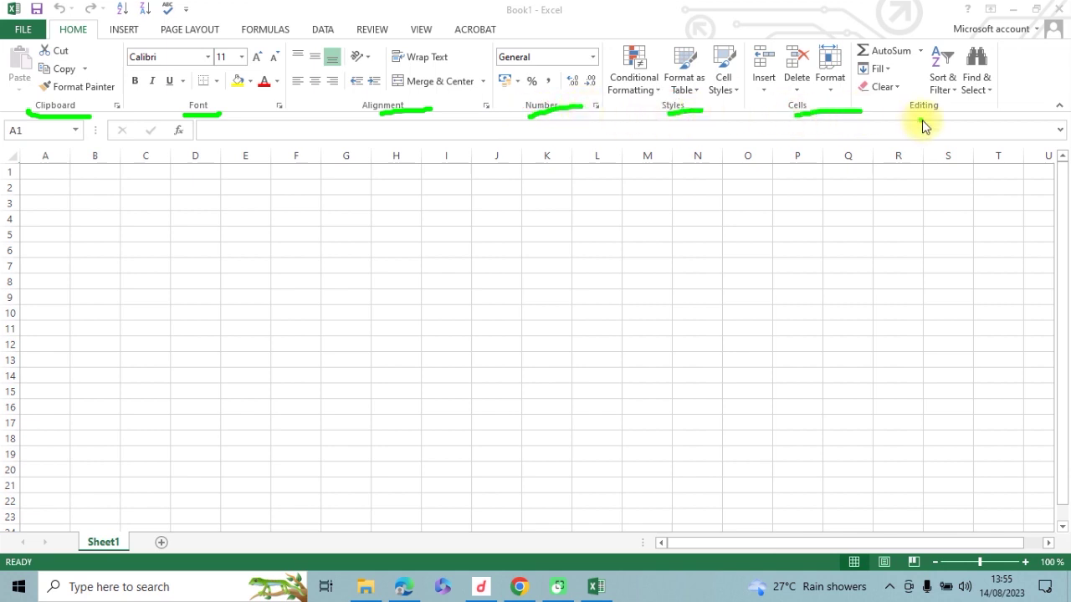
drag(10, 57, 10, 74)
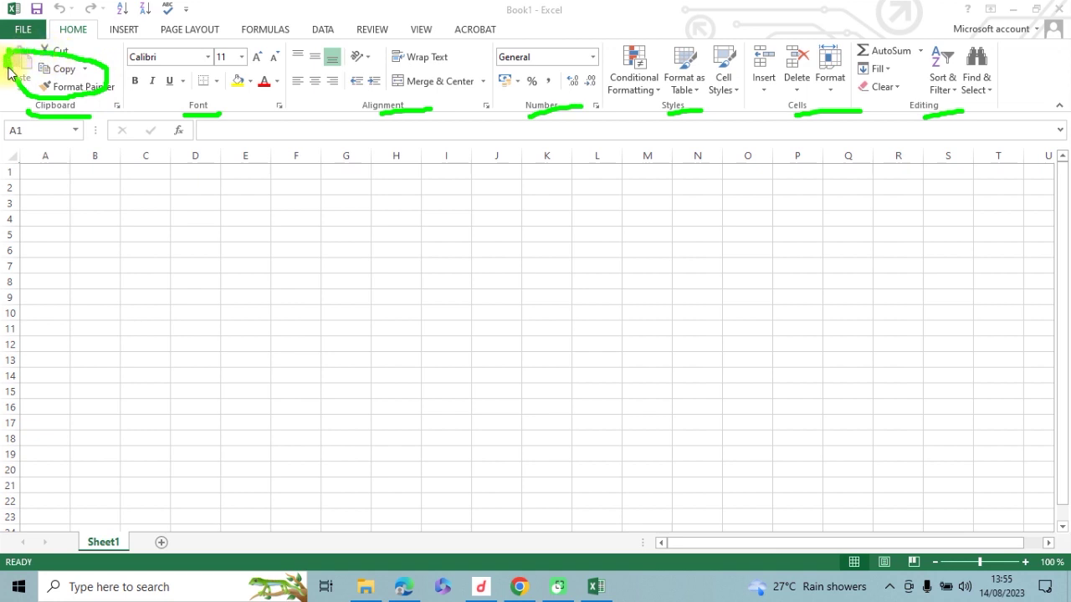
mouse_move(203, 72)
mouse_down()
mouse_move(207, 81)
mouse_move(275, 64)
mouse_move(260, 67)
mouse_up()
drag(450, 59, 465, 70)
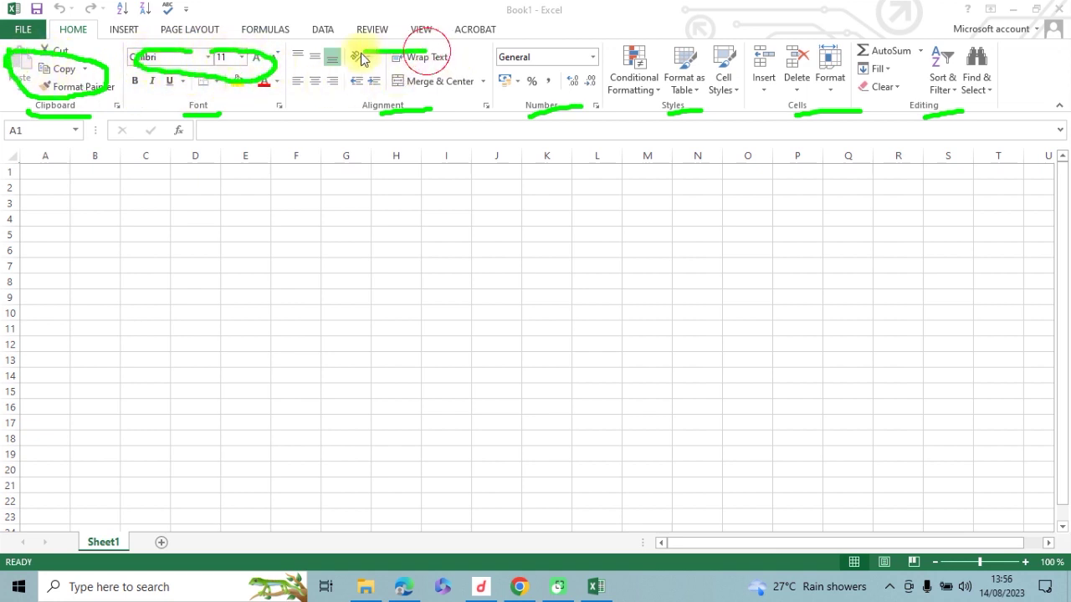
mouse_move(631, 81)
mouse_down()
mouse_move(822, 77)
mouse_move(627, 59)
mouse_up()
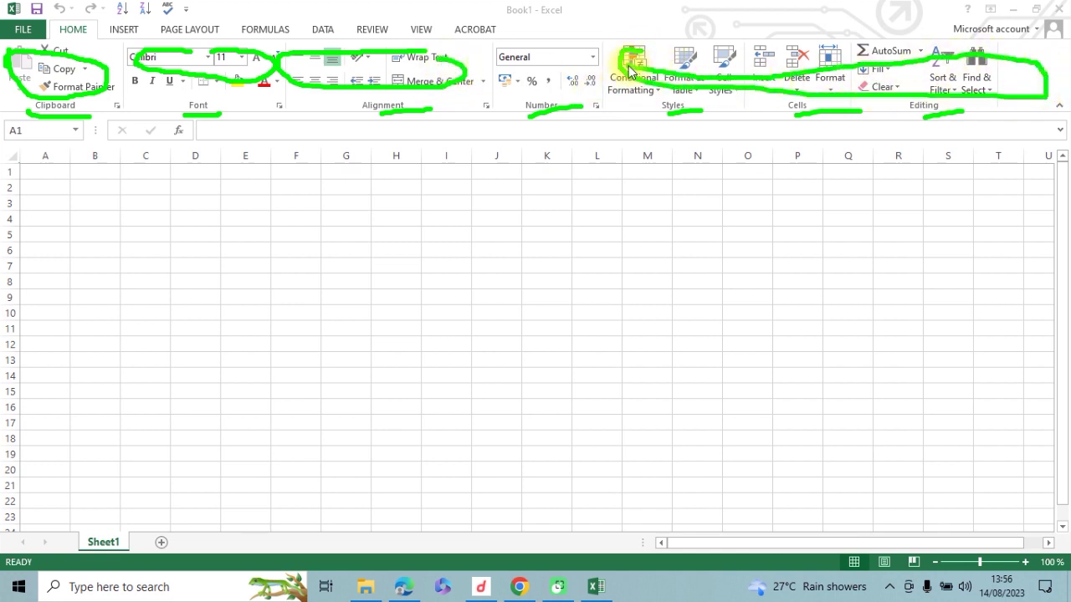
click(803, 339)
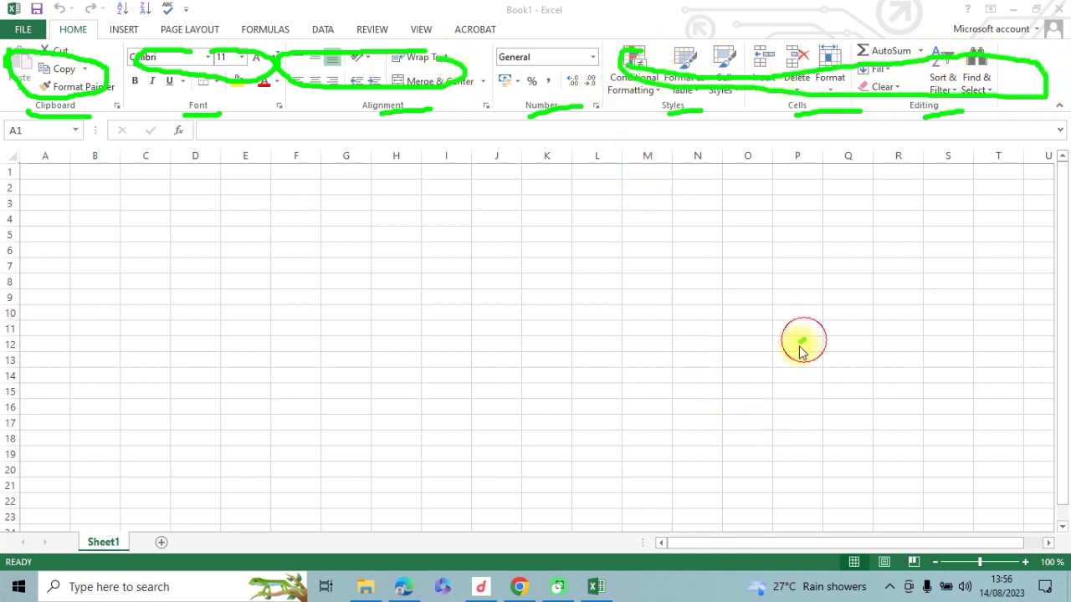
click(656, 394)
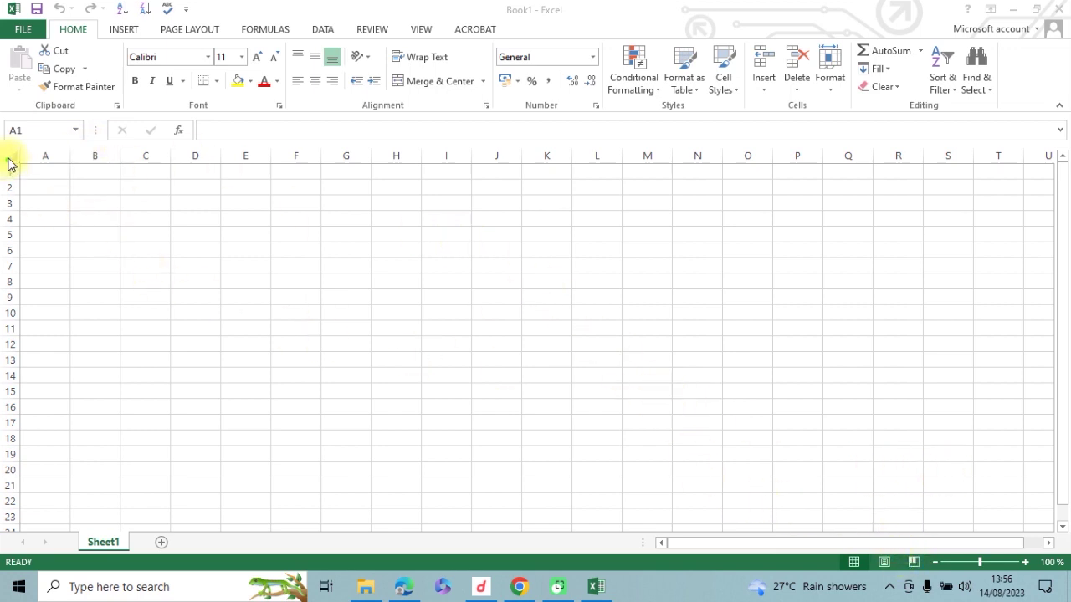
mouse_move(4, 123)
mouse_down()
mouse_move(656, 138)
mouse_move(467, 136)
mouse_up()
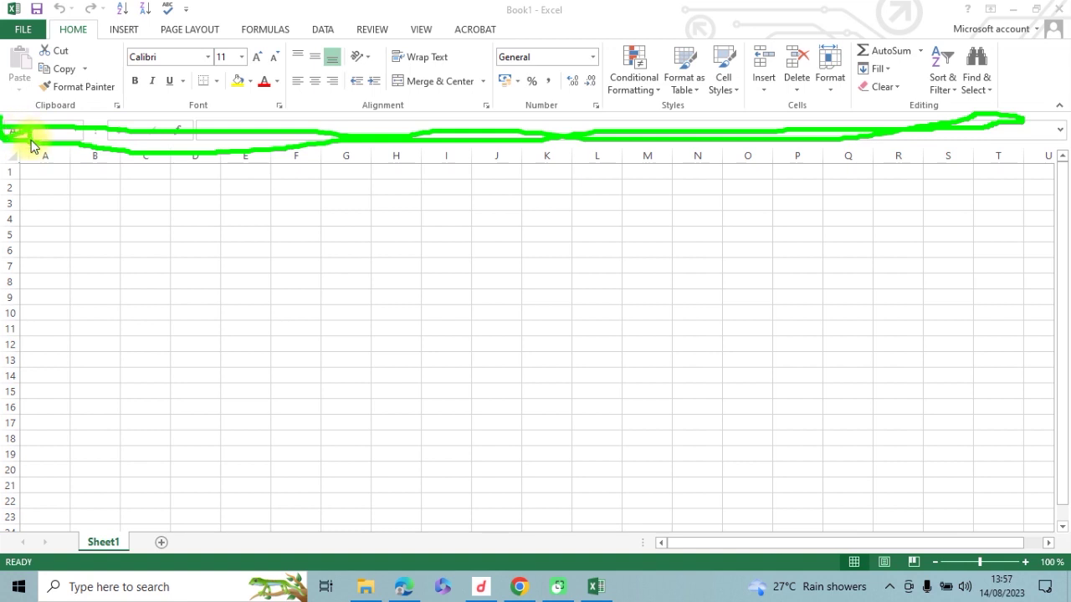
drag(466, 136, 181, 138)
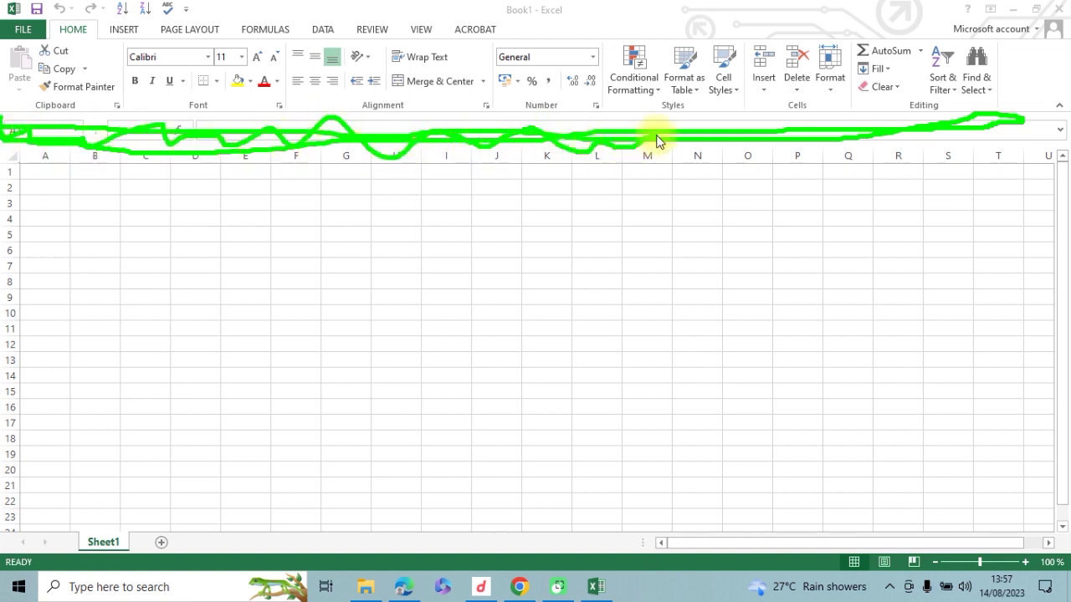
drag(498, 146, 945, 132)
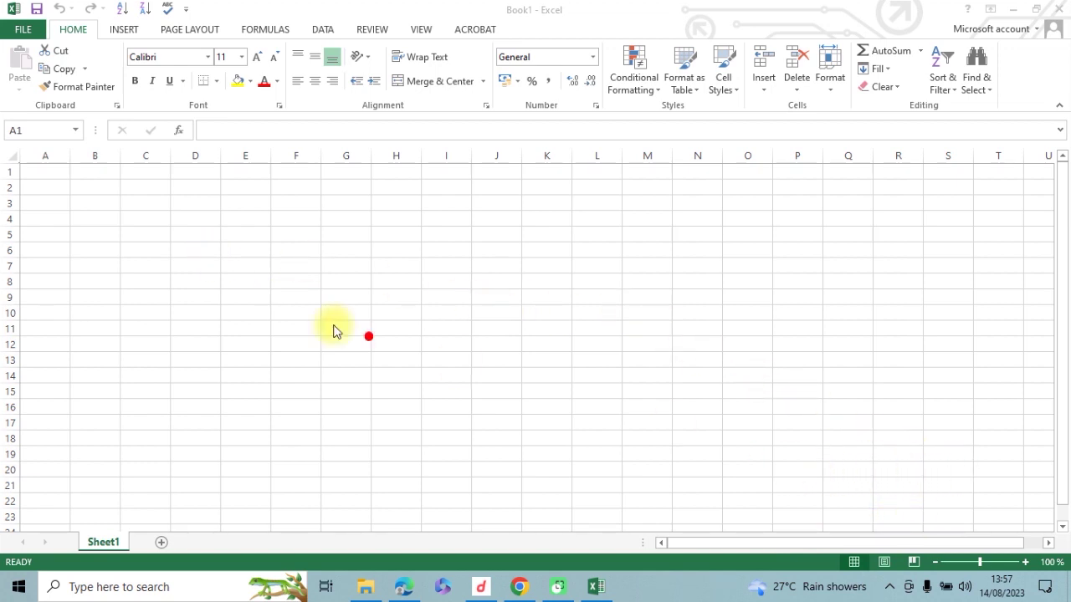
click(12, 149)
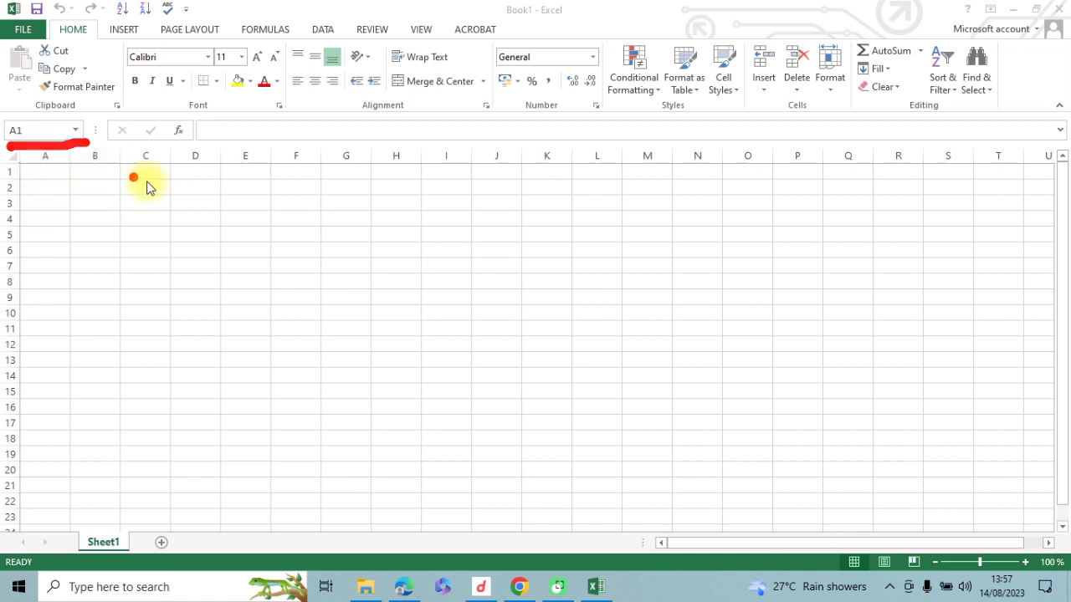
click(45, 170)
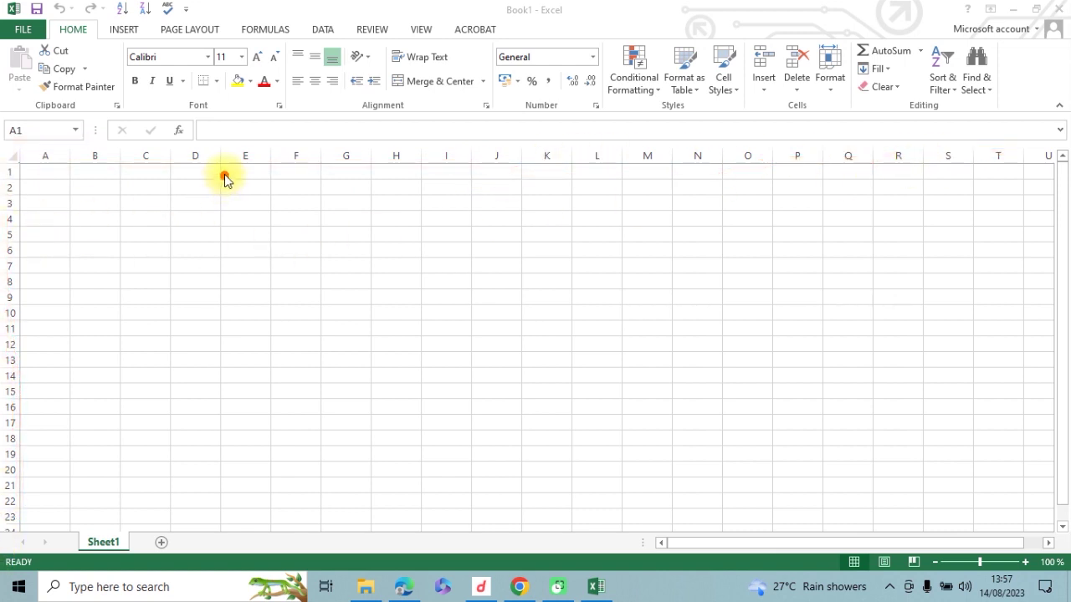
drag(106, 144, 100, 139)
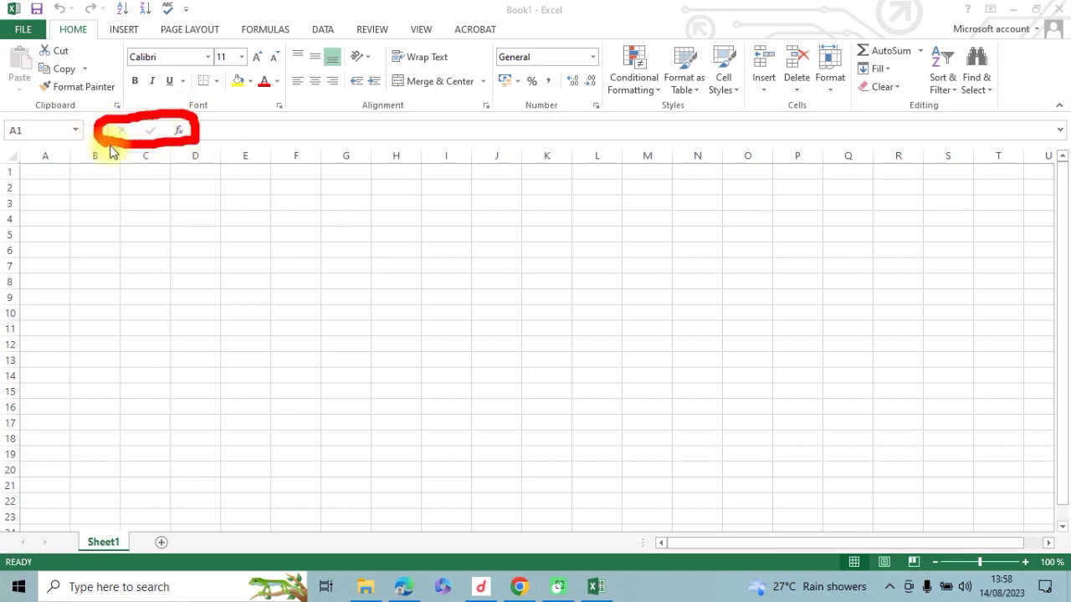
drag(215, 148, 620, 140)
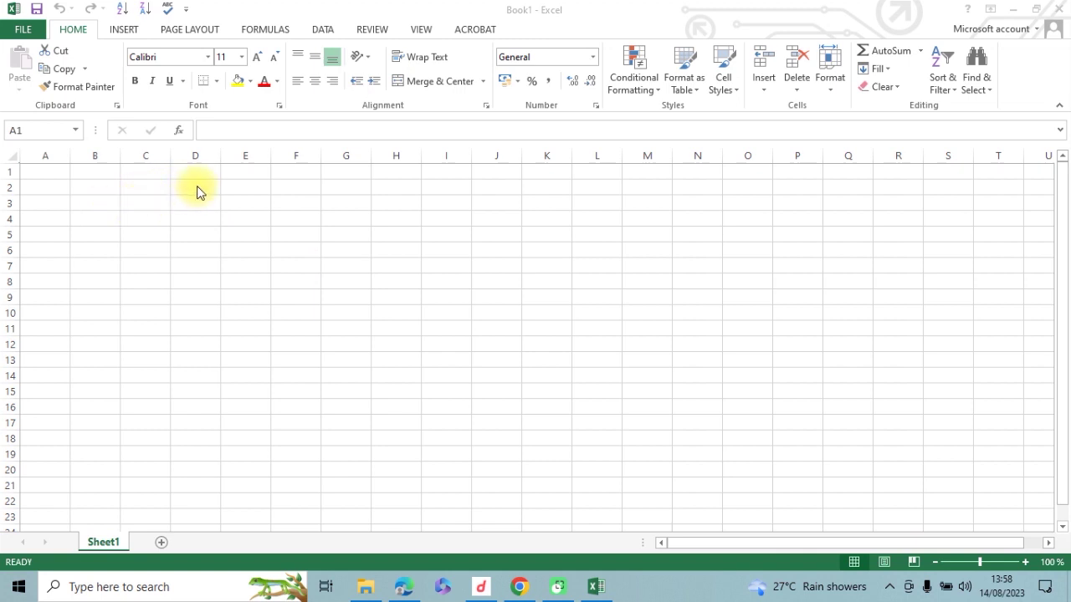
Step: Enter the value 2000 in cell C1 of Sheet1
click(145, 171)
text(2000)
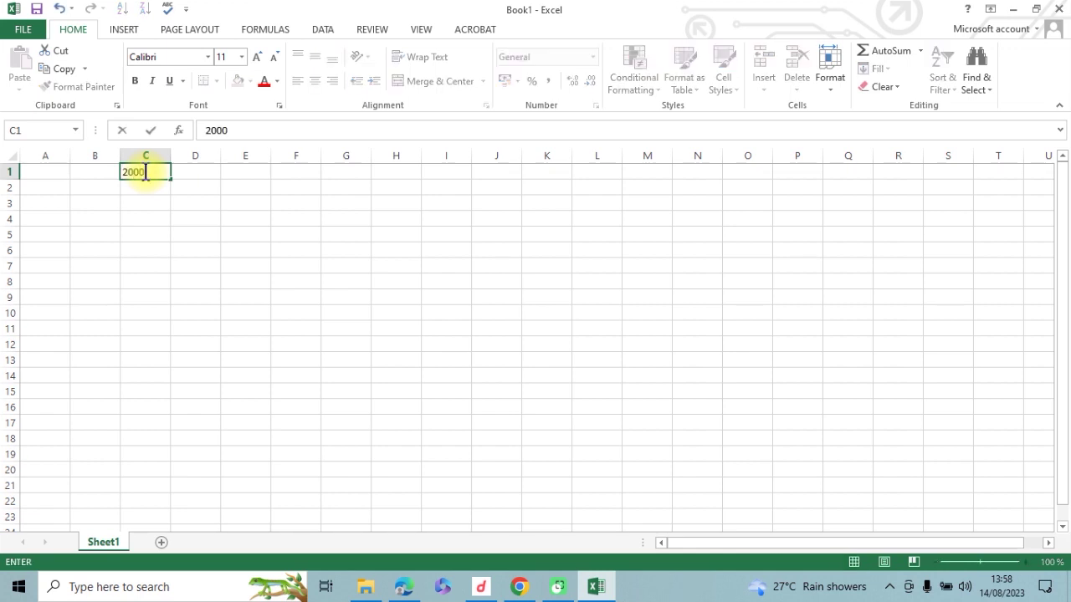
click(909, 561)
drag(117, 188, 164, 188)
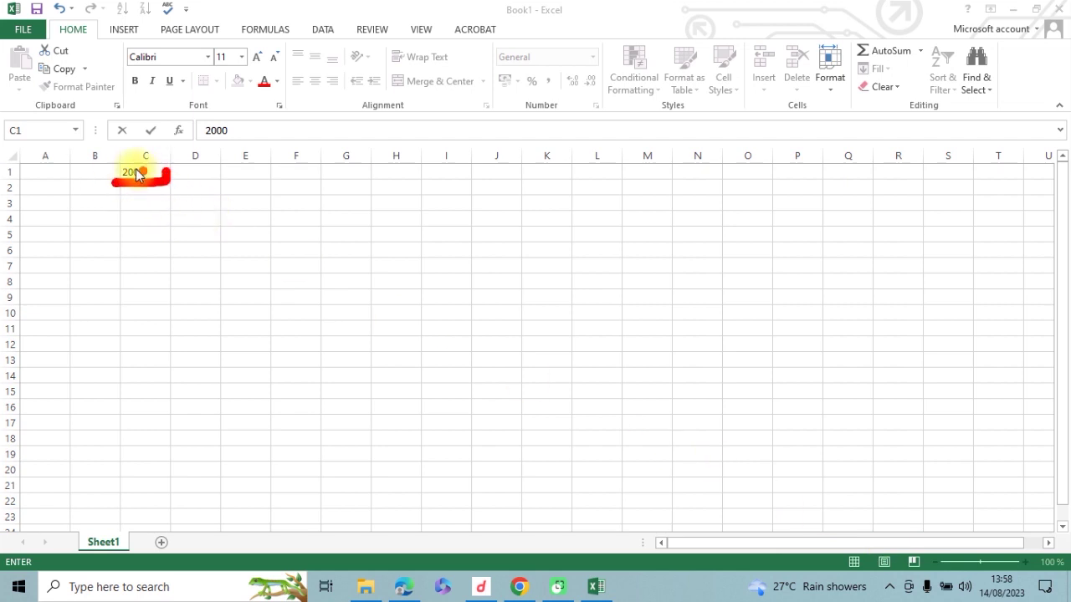
mouse_move(194, 145)
mouse_down()
mouse_move(294, 150)
mouse_move(198, 147)
mouse_up()
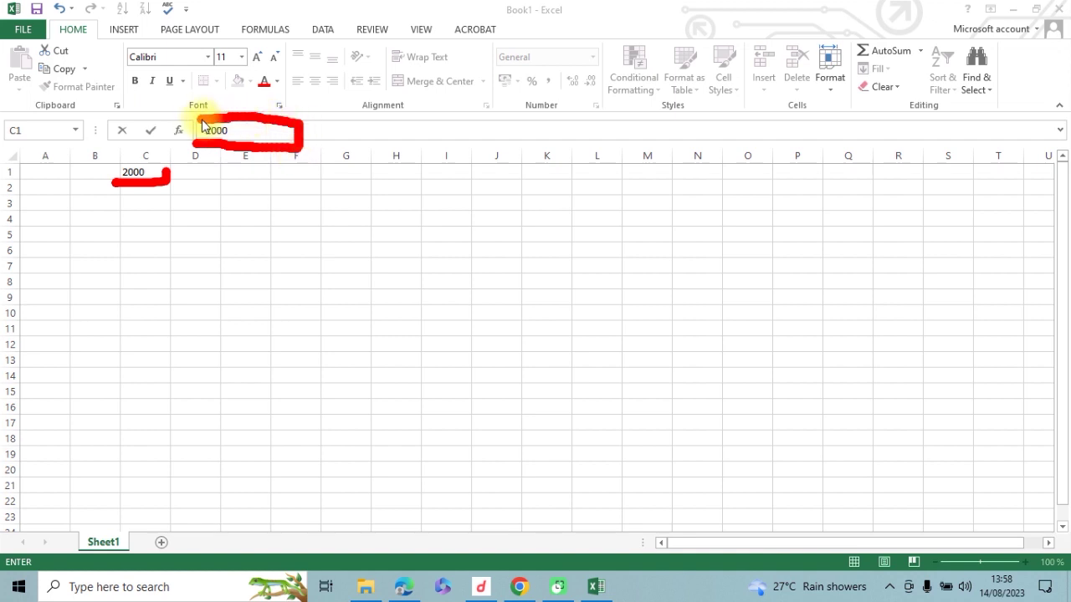
drag(40, 143, 1, 140)
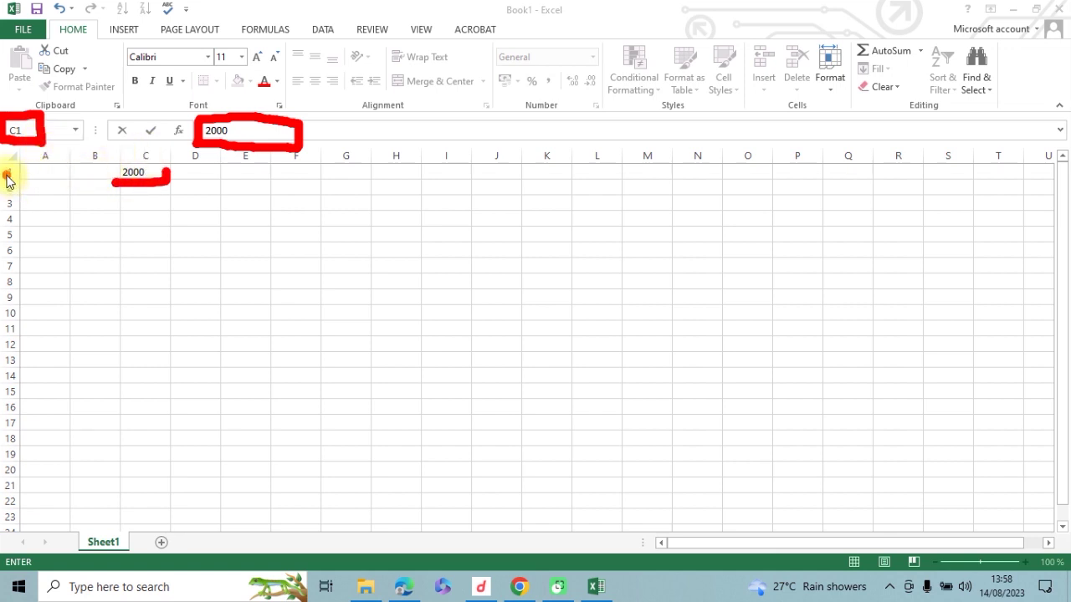
drag(2, 173, 27, 173)
drag(136, 154, 162, 158)
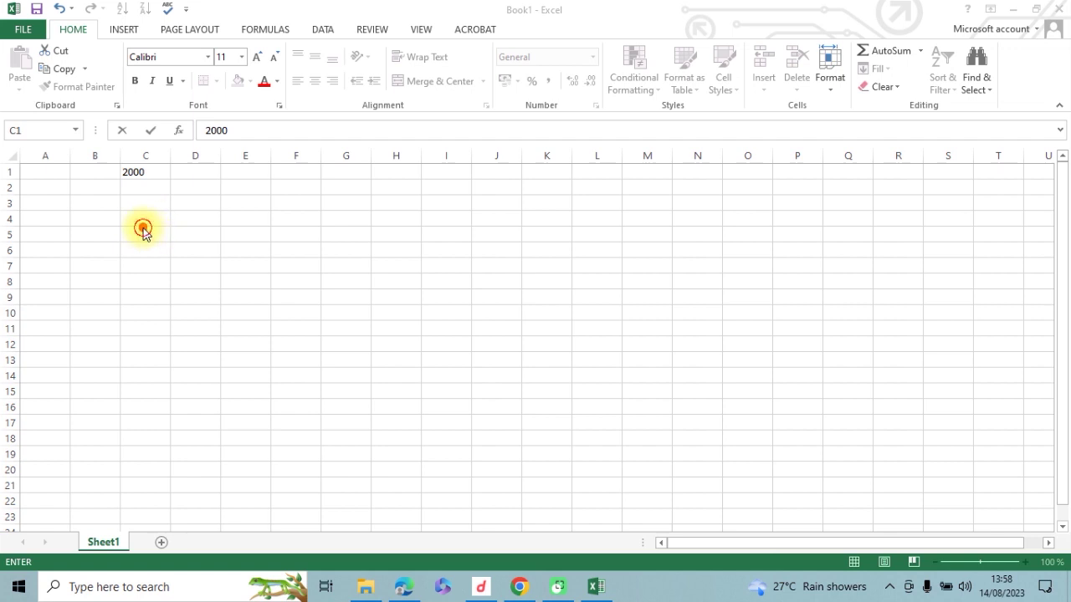
mouse_move(270, 236)
mouse_down()
mouse_move(298, 266)
mouse_move(353, 266)
mouse_up()
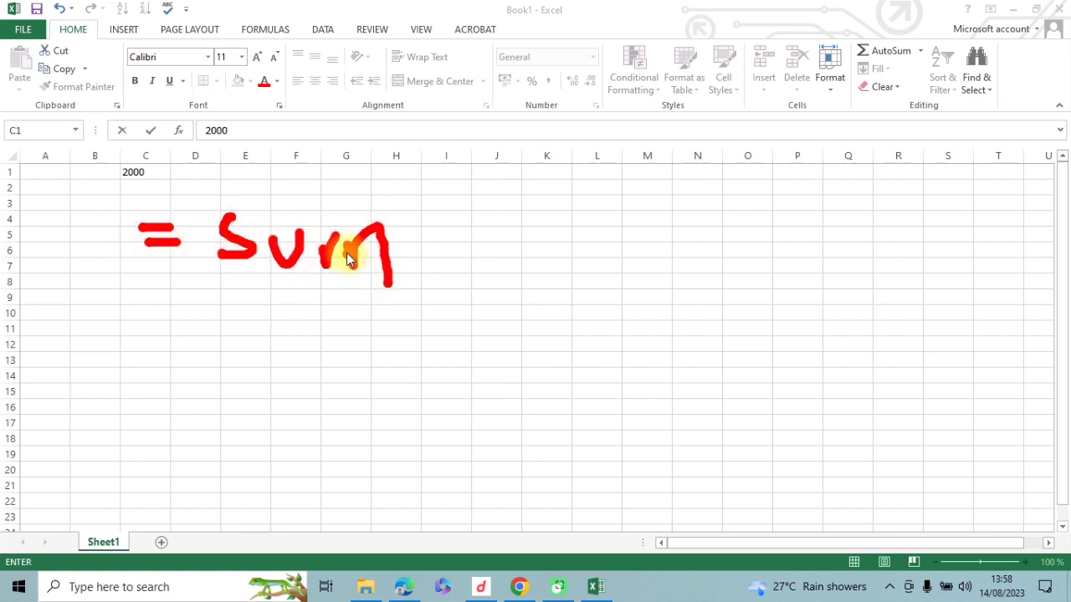
drag(251, 130, 357, 142)
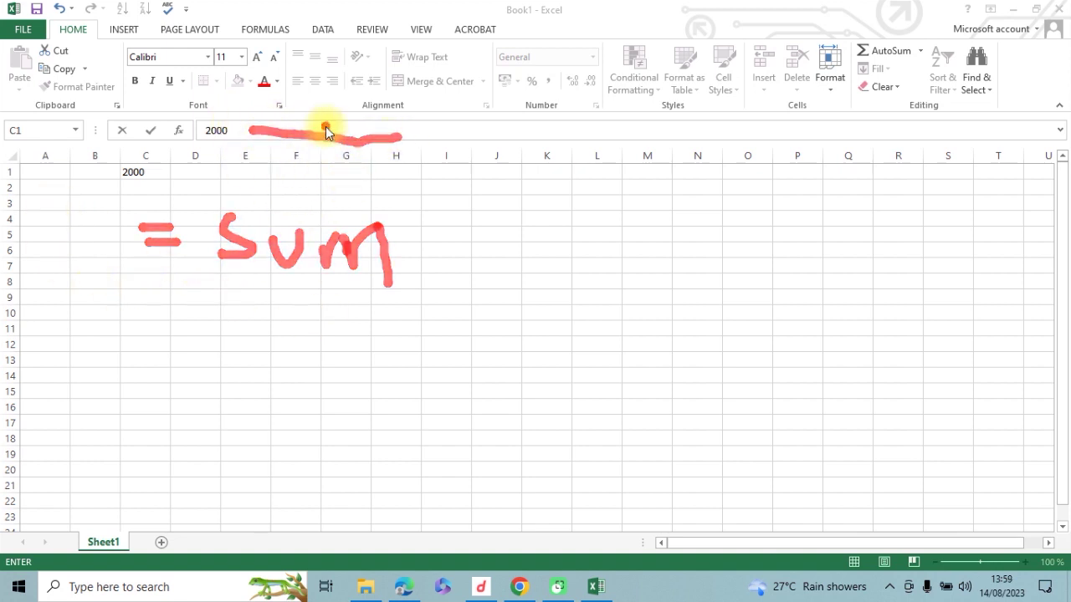
drag(262, 132, 374, 125)
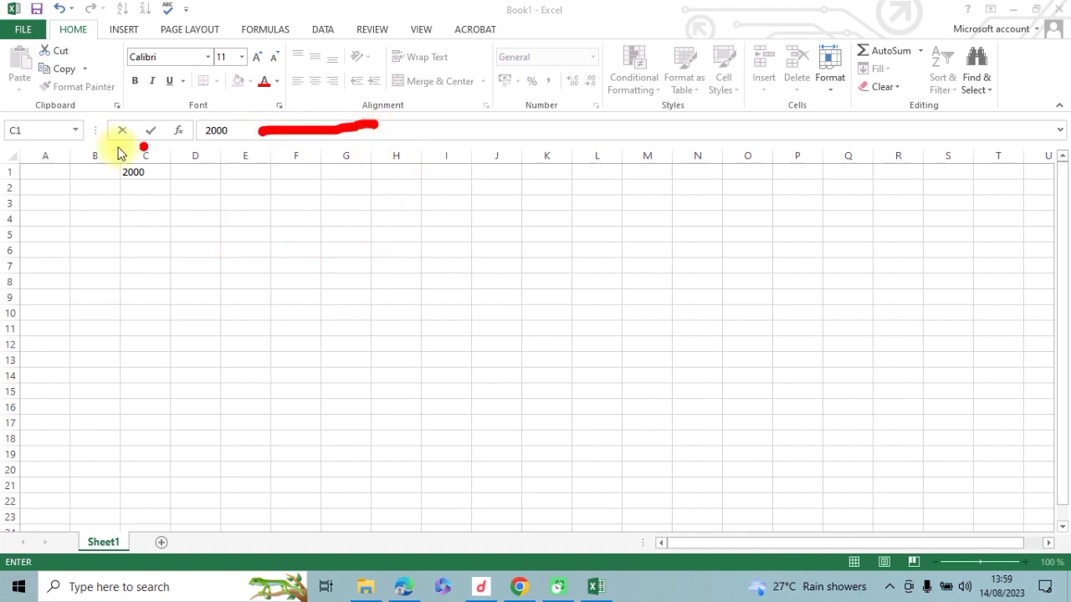
drag(37, 131, 1006, 134)
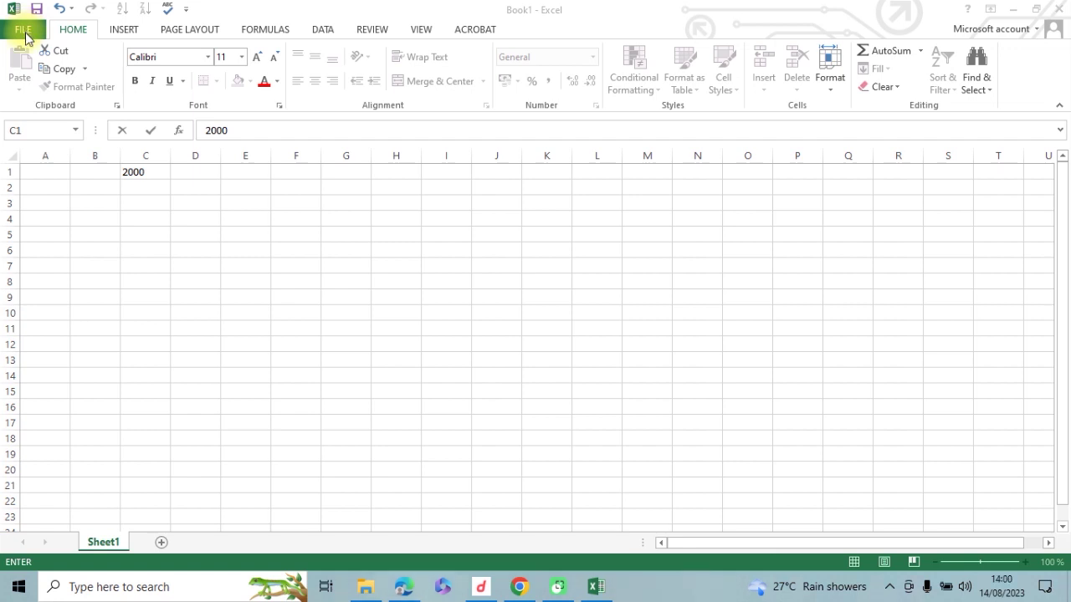
Step: Commit the 2000 in C1 and open Excel Options from the FILE backstage
click(23, 33)
click(24, 37)
click(25, 36)
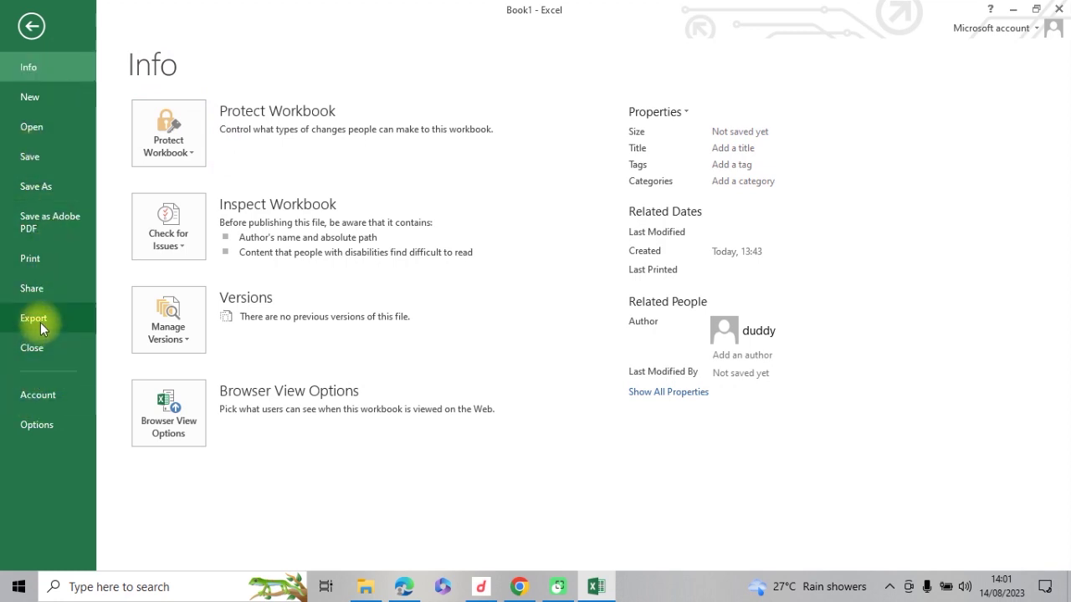
click(46, 428)
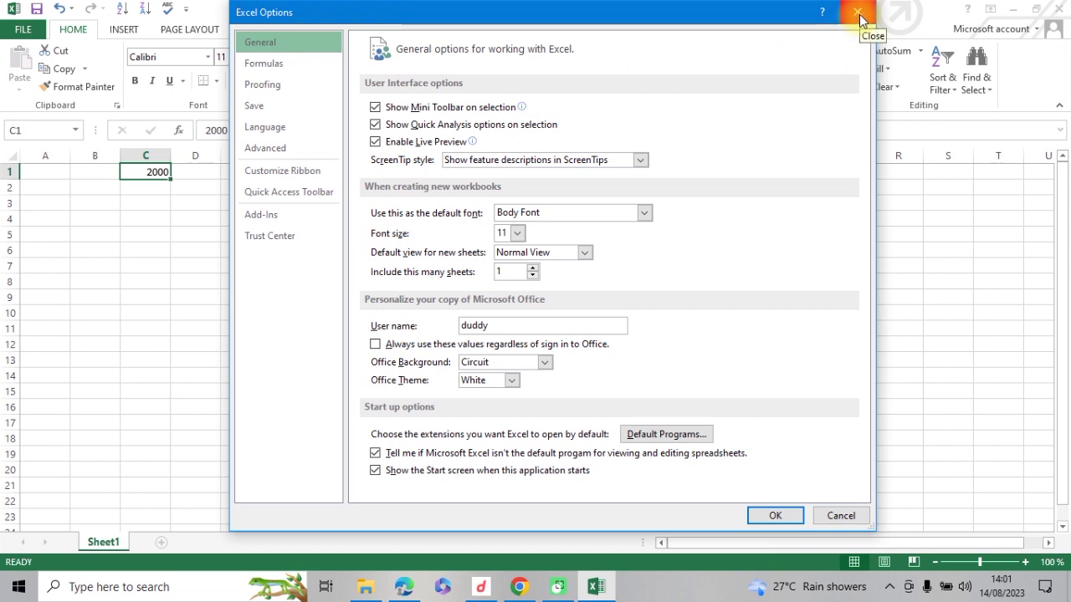
Step: Close Excel Options without changes, restore the window down, and add a new sheet
click(858, 13)
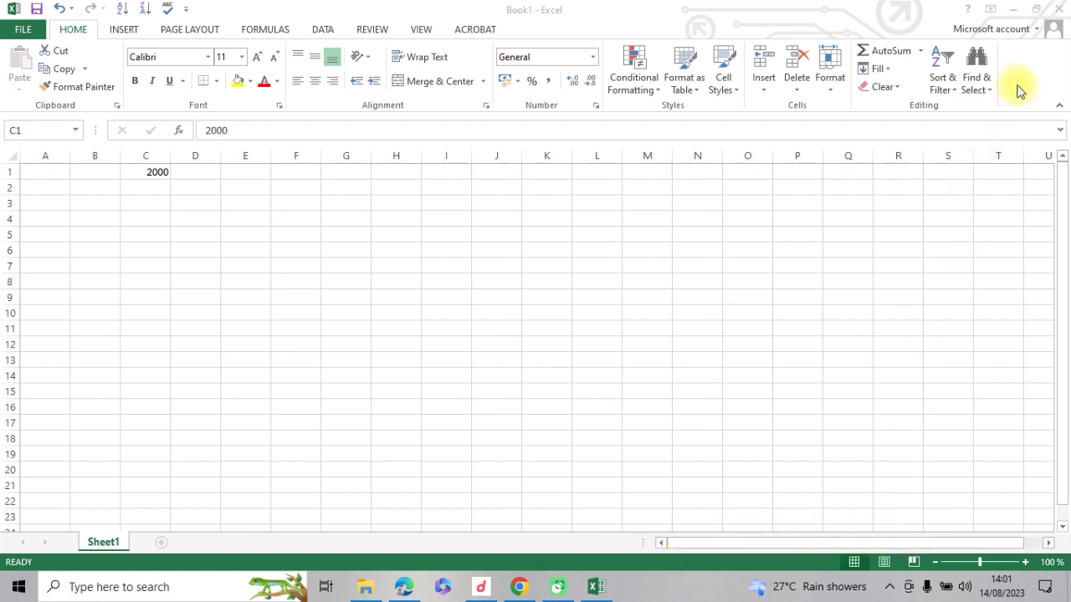
click(1035, 12)
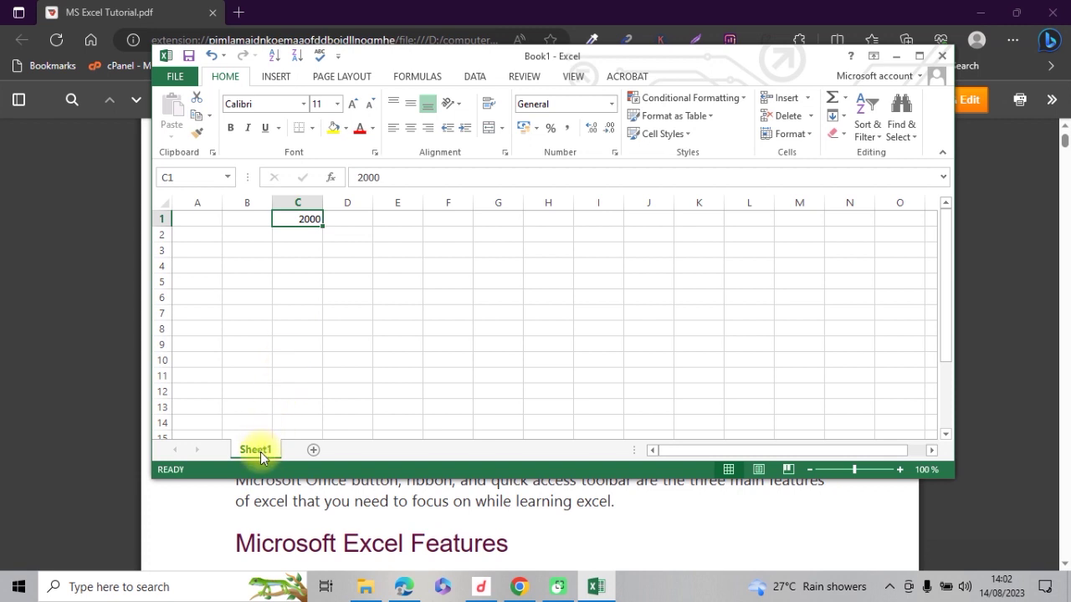
click(312, 453)
Step: Switch between the Sheet1 and Sheet2 tabs, ending on the new empty Sheet2
click(258, 450)
click(307, 450)
click(271, 450)
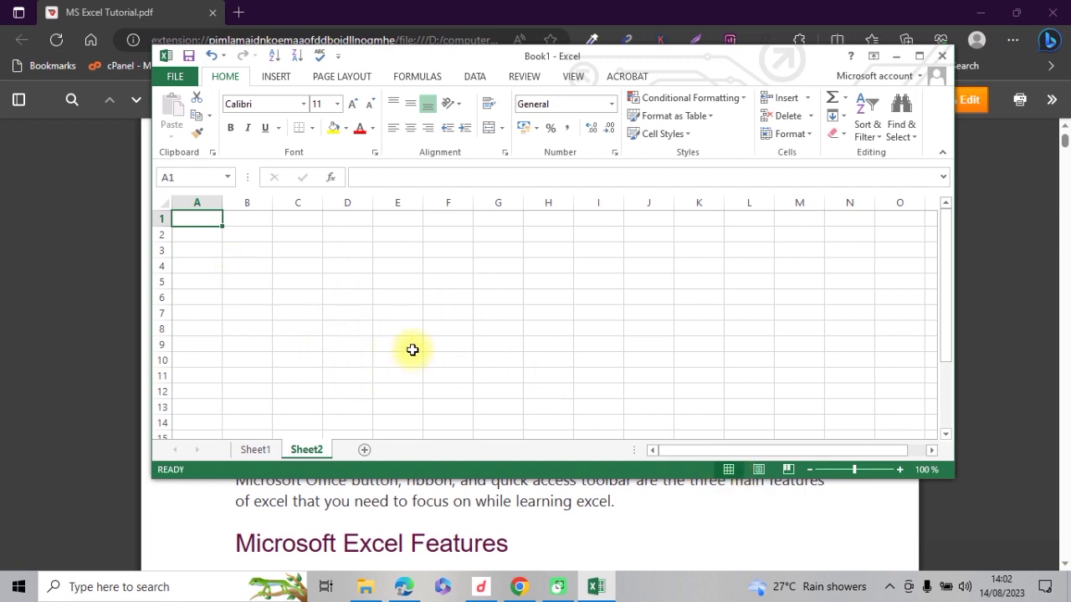
Step: Show Sheet2 in Page Layout view and scroll through its pages
click(759, 471)
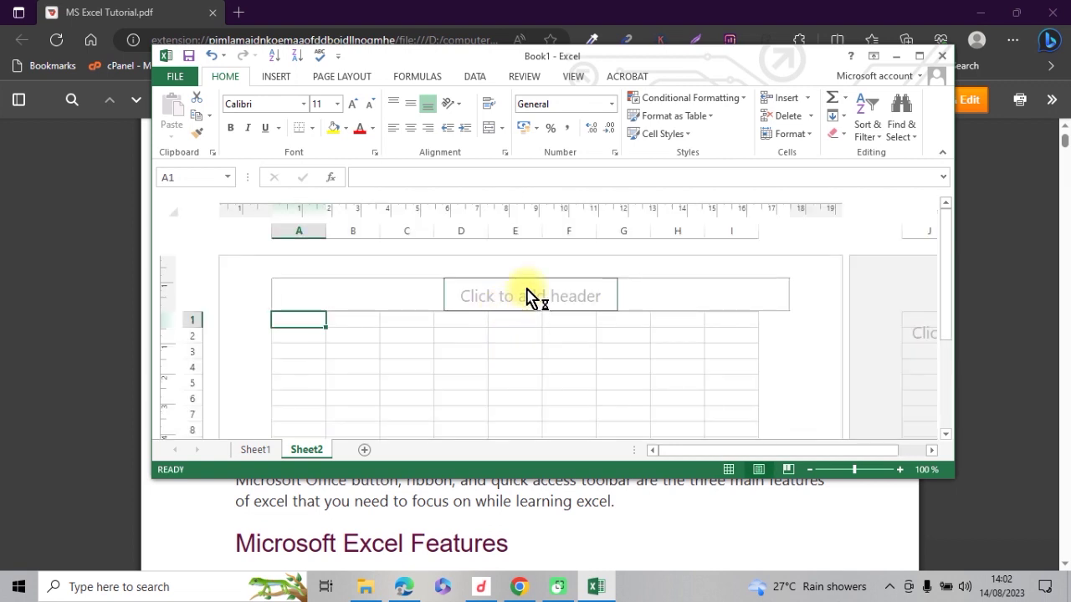
scroll(530, 320, down, 3)
scroll(530, 330, down, 1)
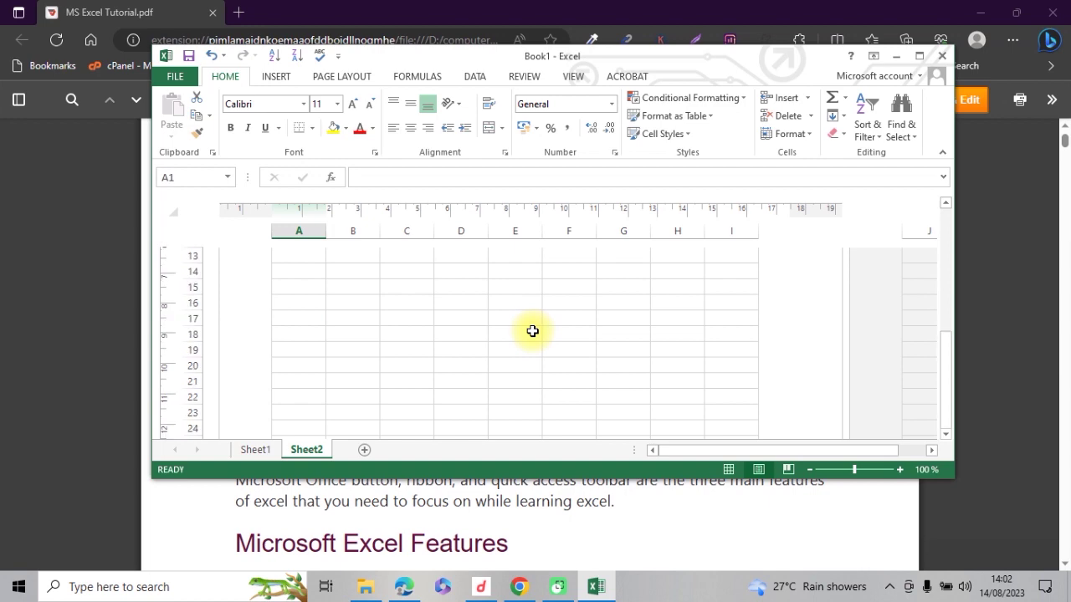
scroll(546, 311, up, 4)
drag(949, 229, 948, 300)
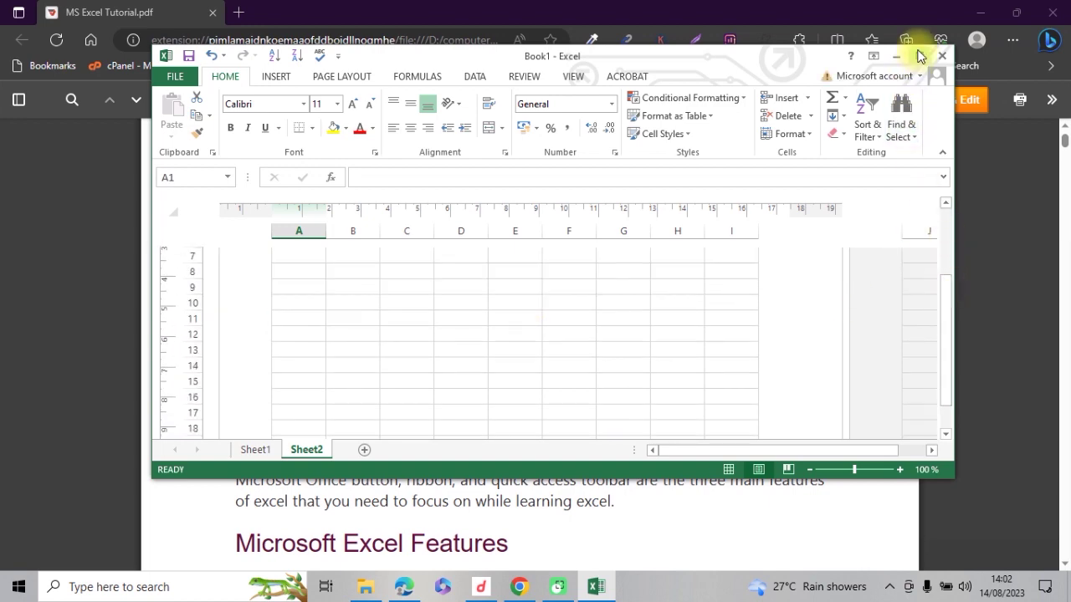
Step: Maximize the window, browse the Page Layout pages, then restore it to a smaller size
click(919, 56)
scroll(737, 335, down, 2)
scroll(743, 447, down, 1)
mouse_move(708, 543)
mouse_down()
mouse_move(919, 542)
mouse_move(639, 549)
mouse_up()
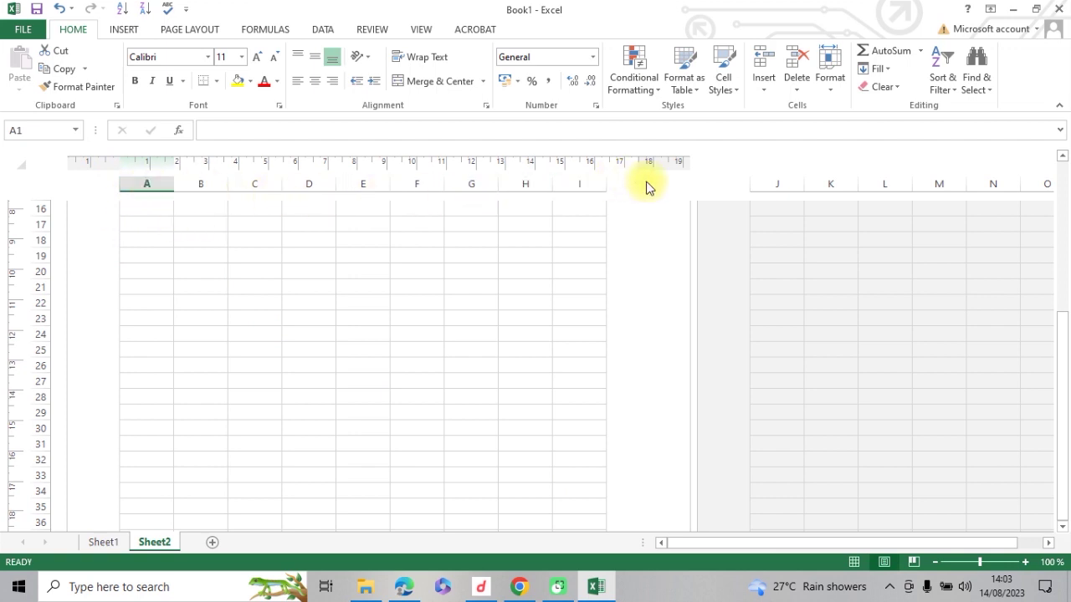
scroll(678, 304, down, 4)
scroll(1016, 251, down, 4)
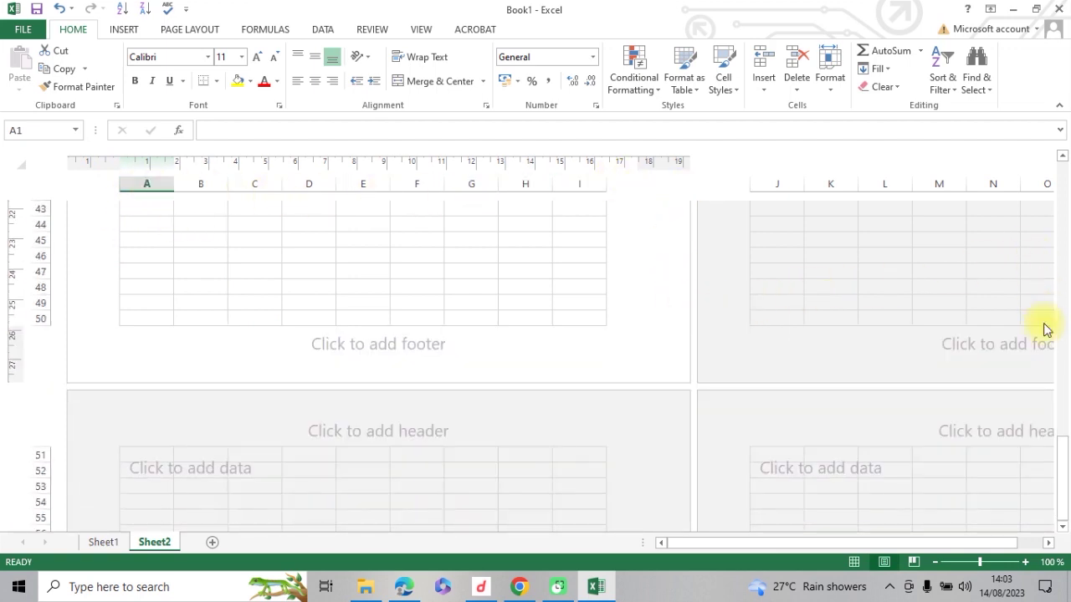
scroll(802, 359, down, 5)
scroll(802, 359, up, 2)
scroll(680, 354, up, 3)
scroll(671, 332, down, 1)
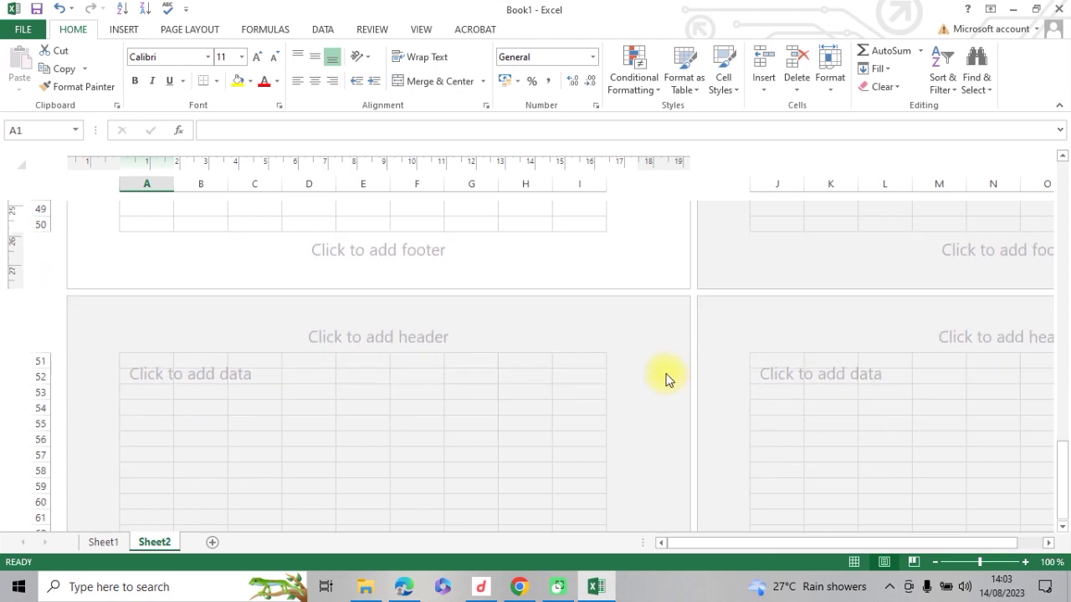
scroll(667, 365, down, 3)
scroll(609, 422, down, 6)
scroll(608, 430, down, 4)
scroll(604, 443, down, 5)
scroll(605, 444, down, 3)
scroll(592, 445, down, 5)
scroll(592, 451, down, 9)
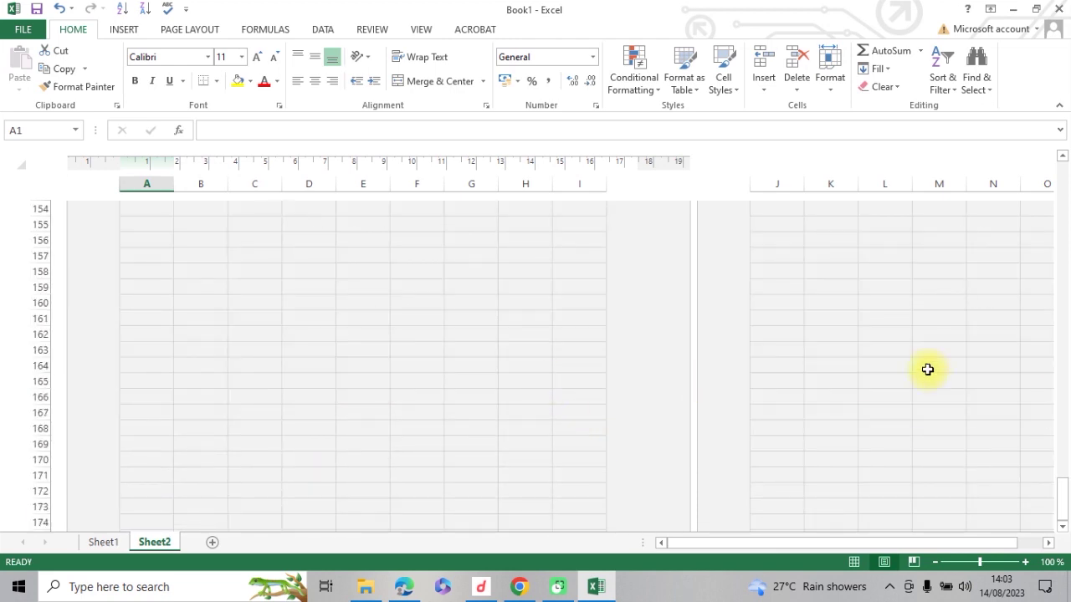
scroll(574, 365, up, 2)
scroll(669, 410, up, 3)
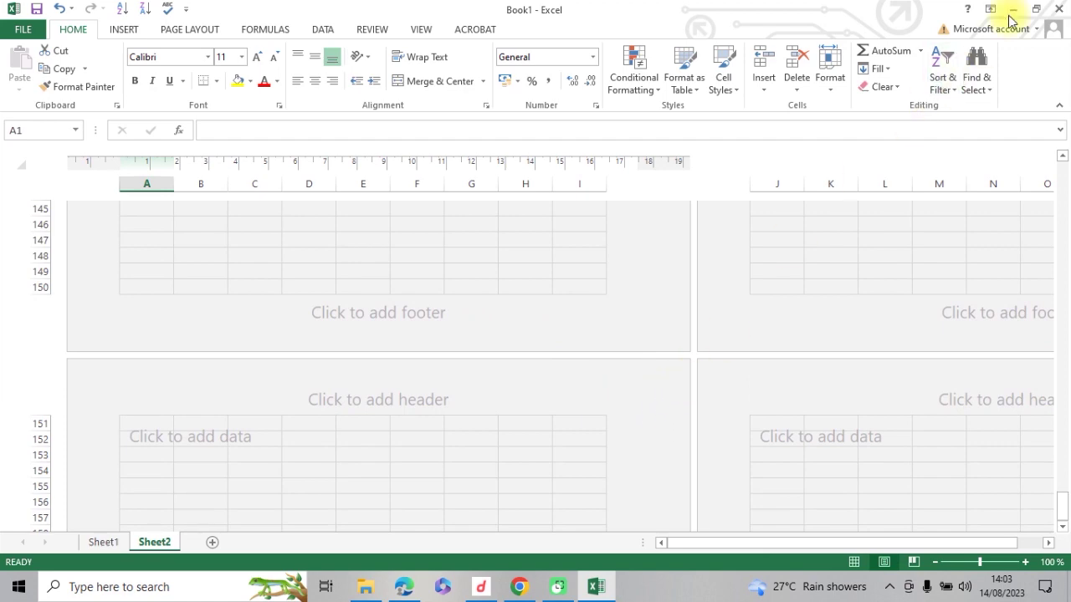
click(1035, 9)
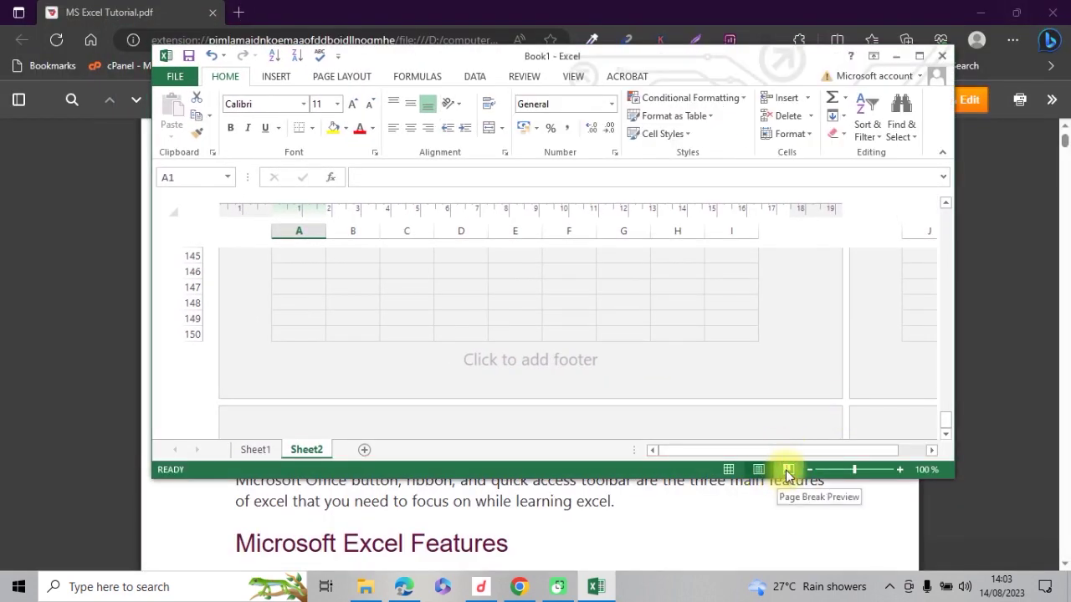
Step: Switch Sheet2 to Page Break Preview and set the zoom to about 87%
click(786, 471)
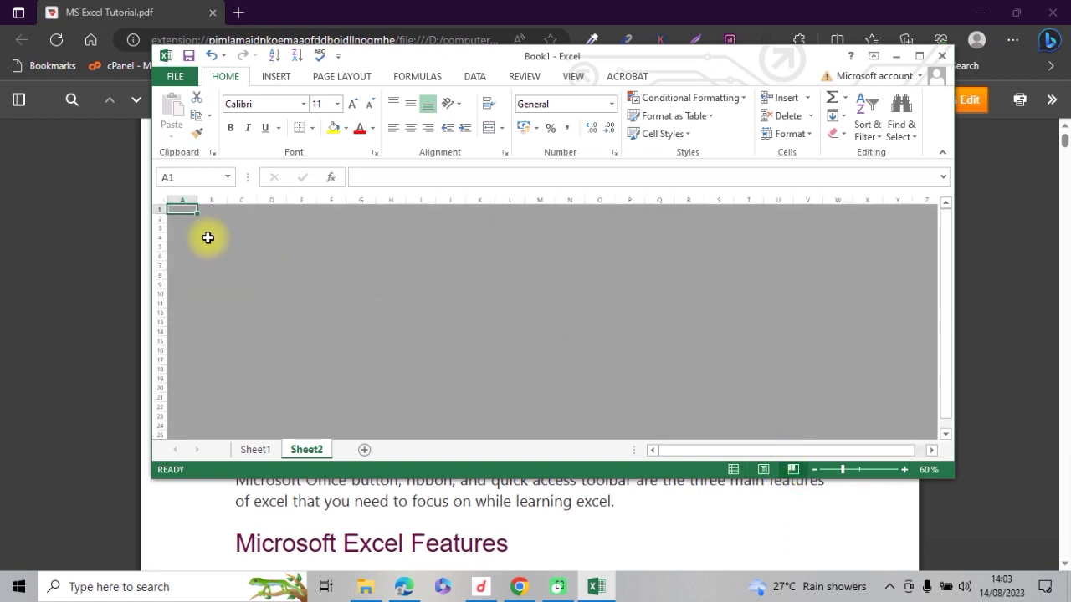
click(859, 471)
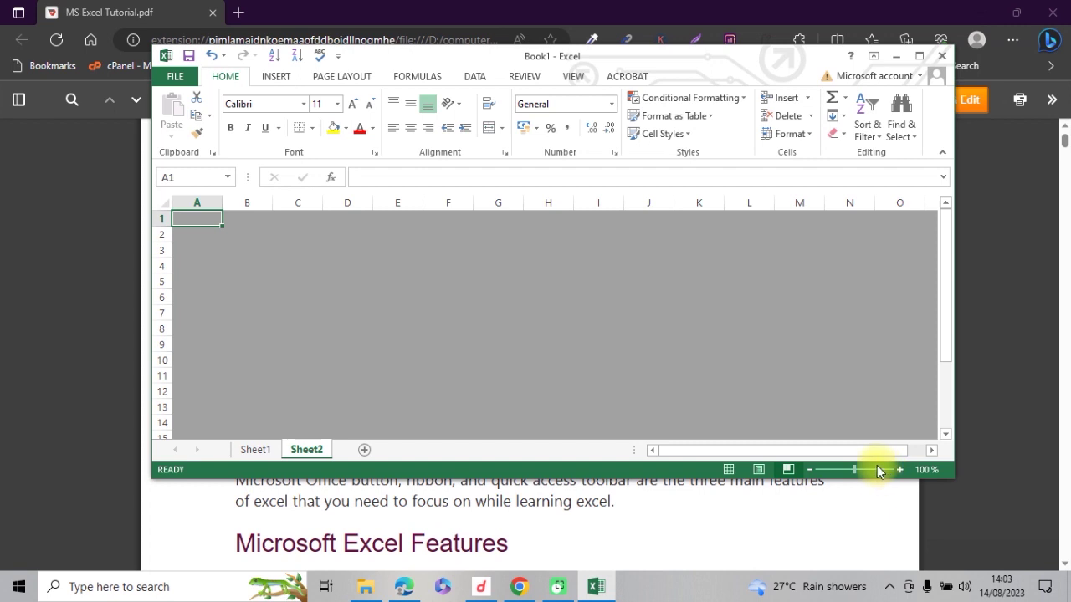
drag(856, 473, 850, 469)
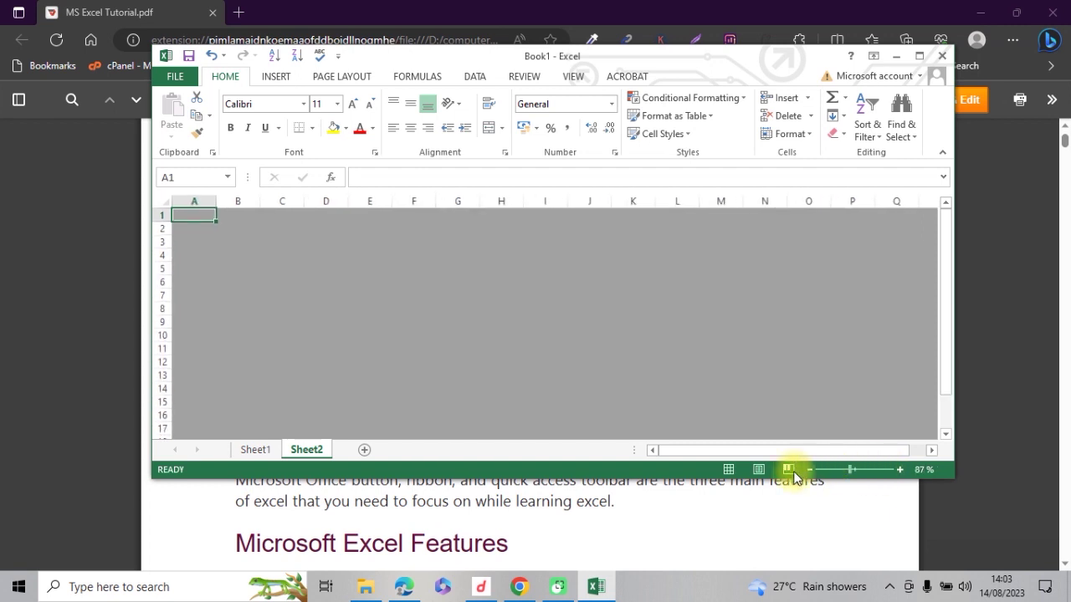
Step: Return Sheet2 to Normal view and try zooms of about 280%, 100%, and 50%
click(728, 471)
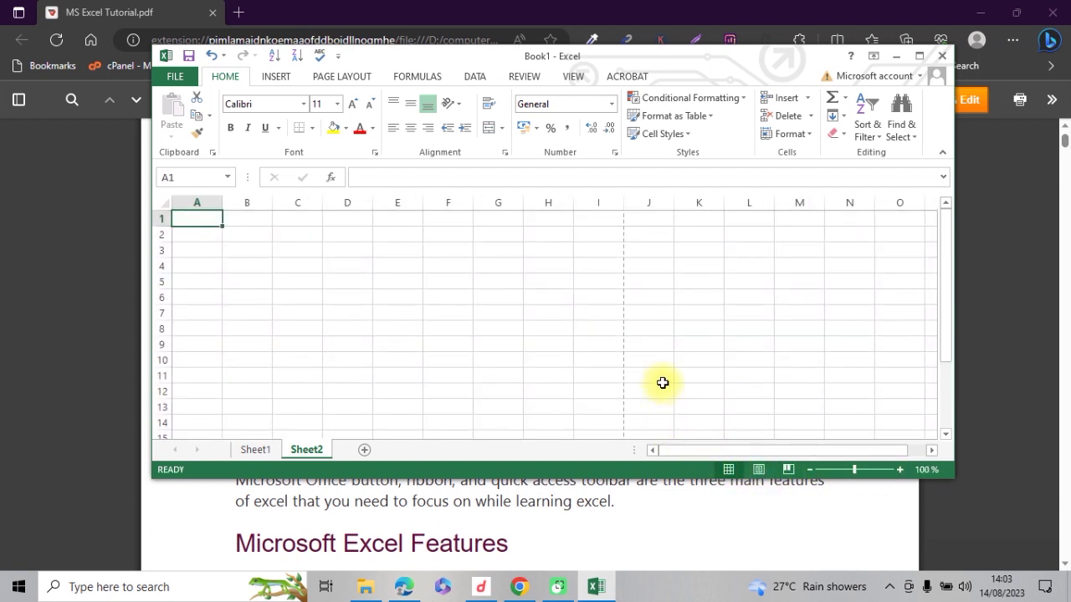
drag(853, 469, 884, 468)
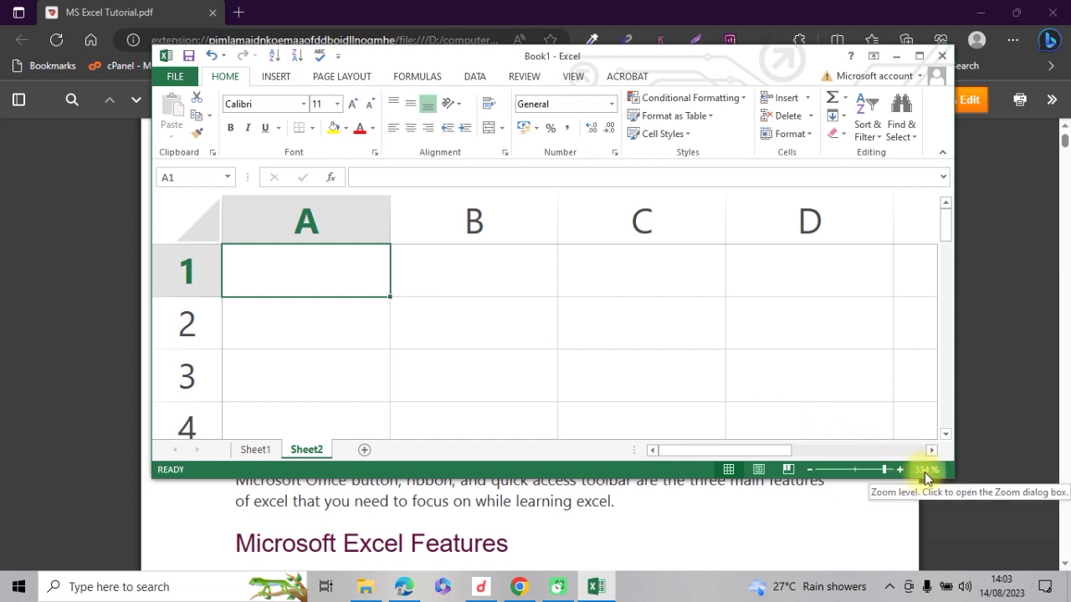
drag(884, 469, 858, 469)
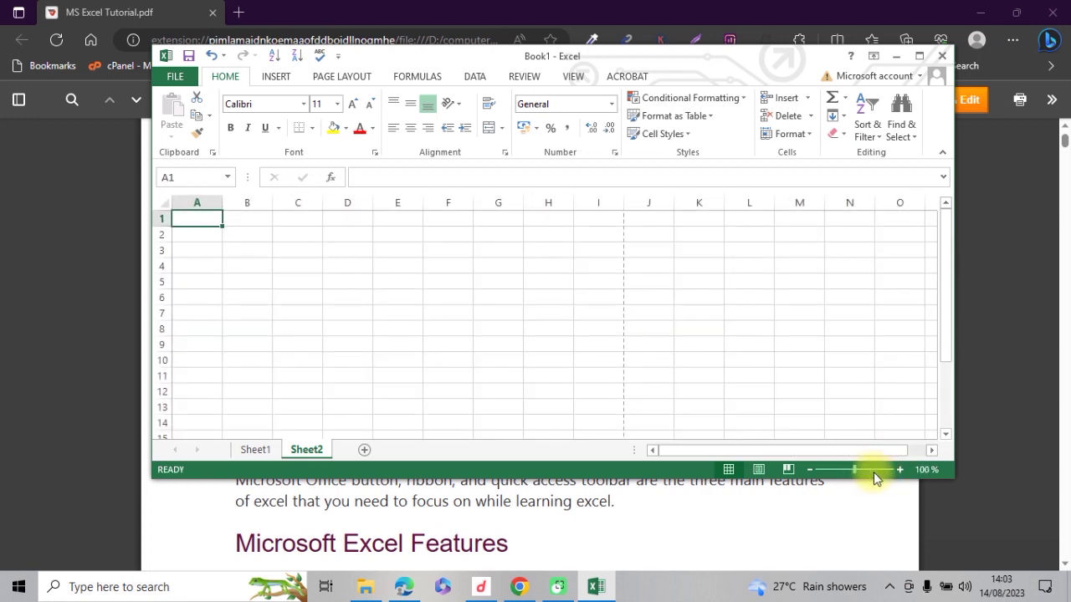
drag(855, 469, 833, 474)
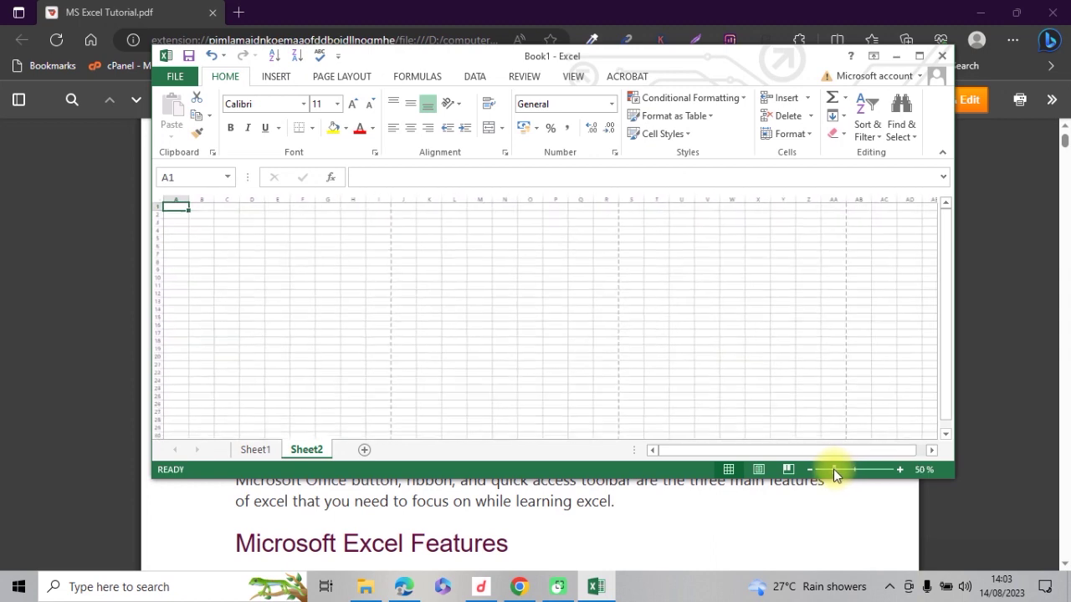
drag(833, 468, 868, 470)
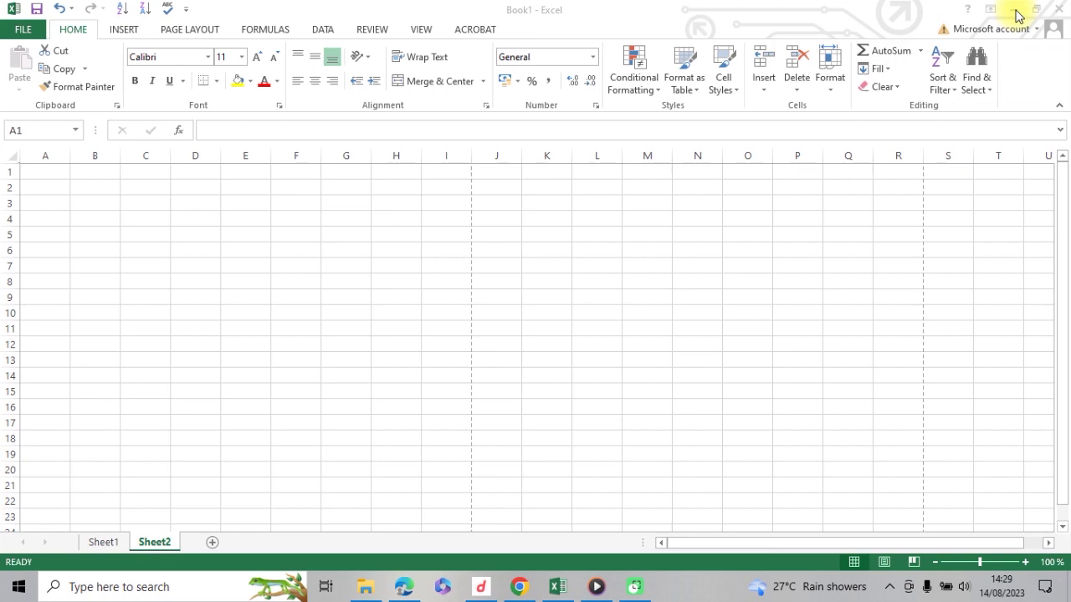
click(1014, 10)
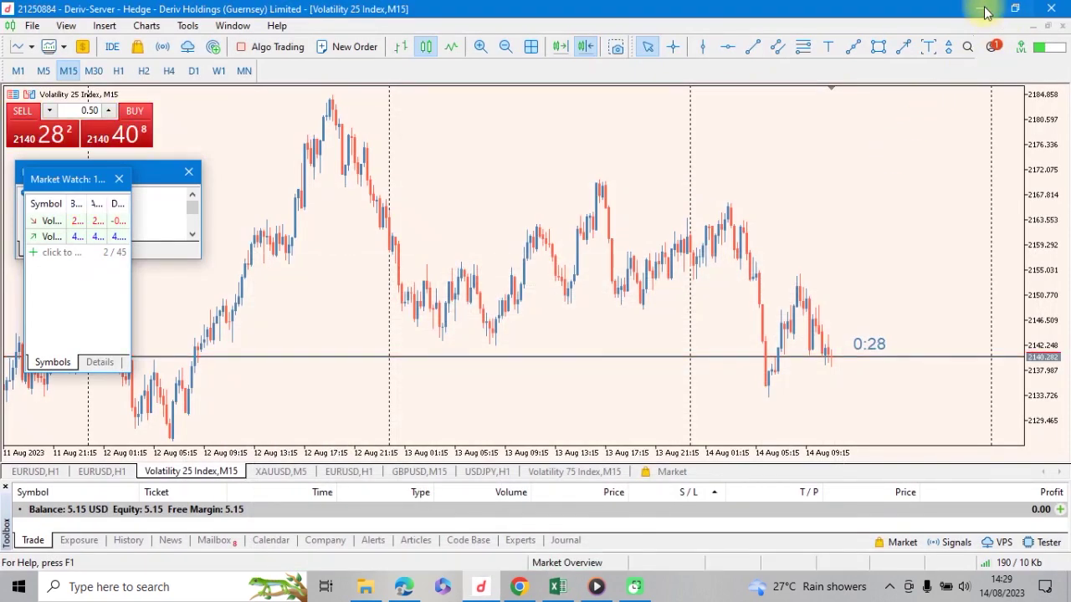
click(981, 8)
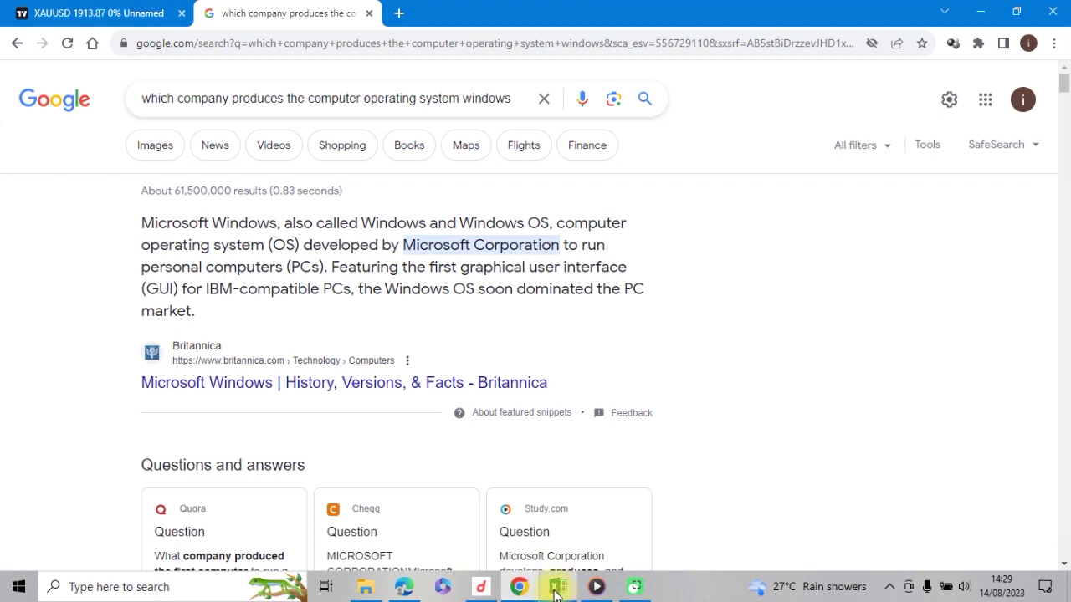
mouse_move(556, 591)
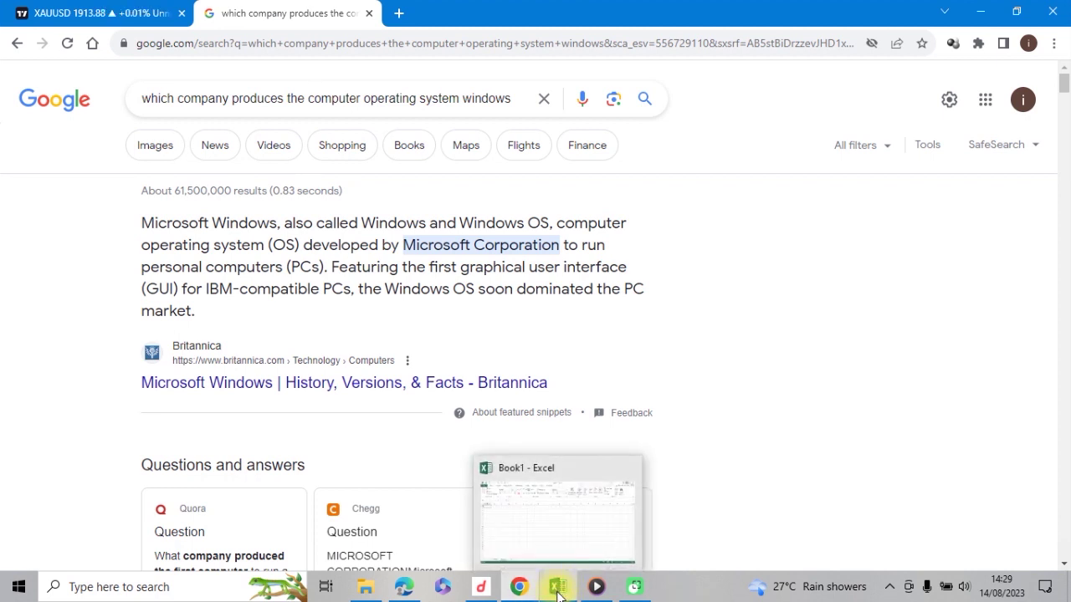
click(558, 591)
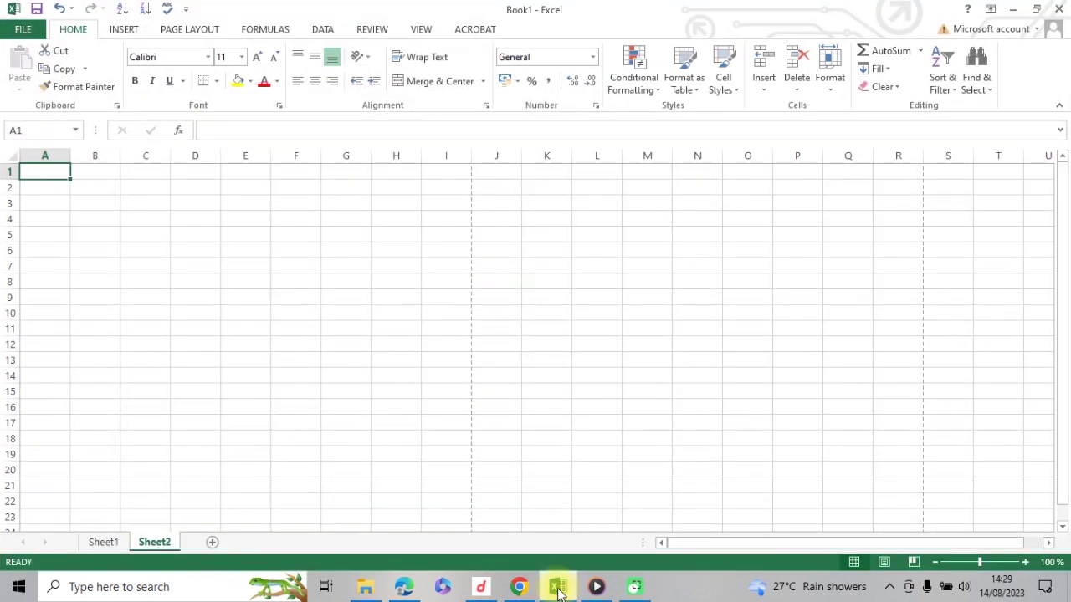
click(1037, 10)
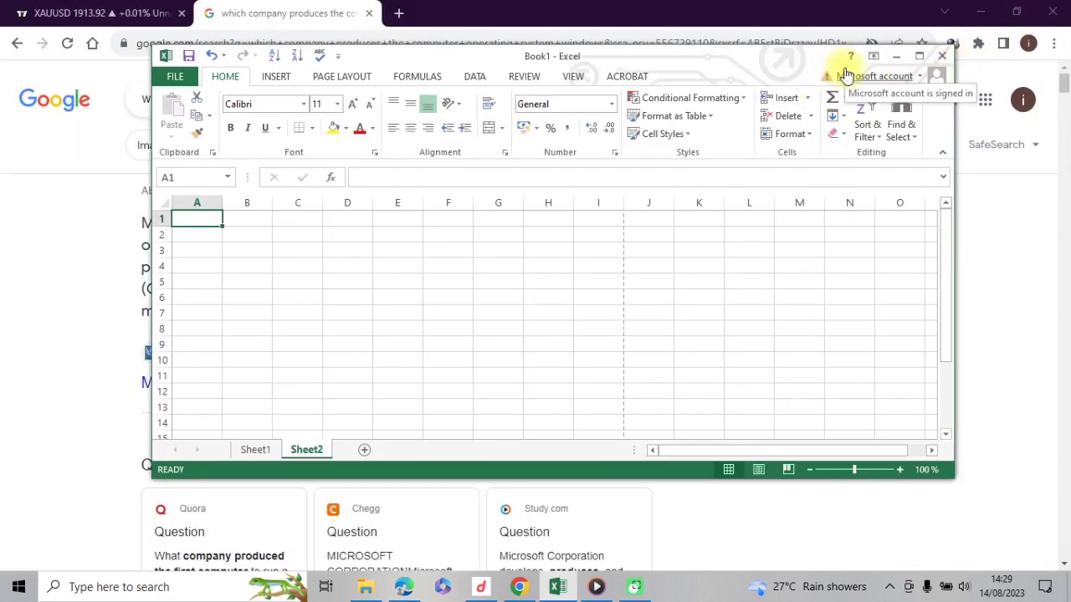
click(919, 57)
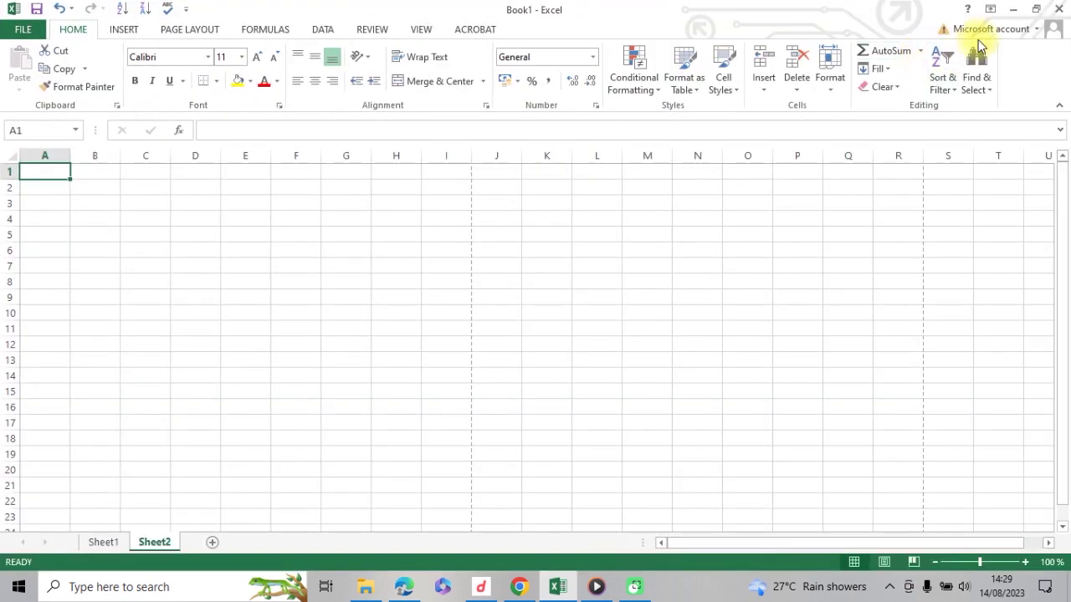
click(1014, 15)
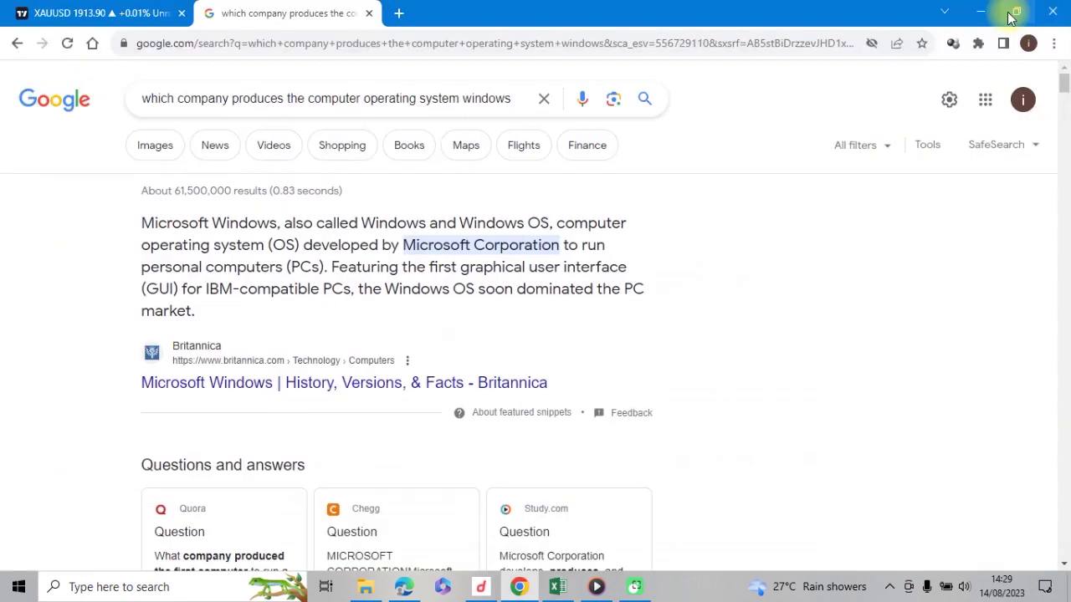
click(558, 588)
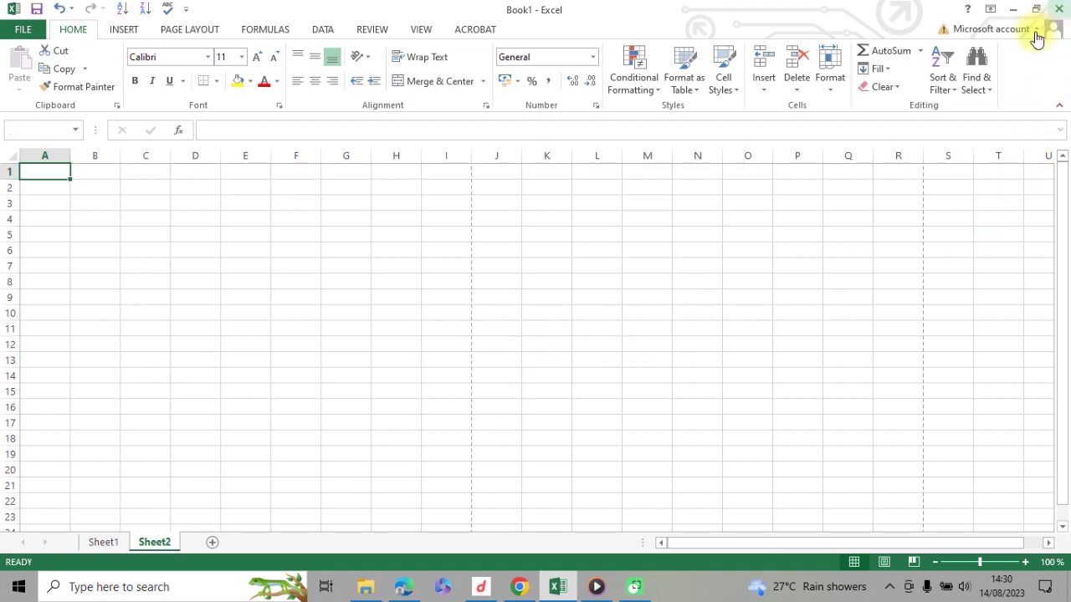
Step: Close Book1 and choose Don't Save at the save-changes prompt
click(1057, 9)
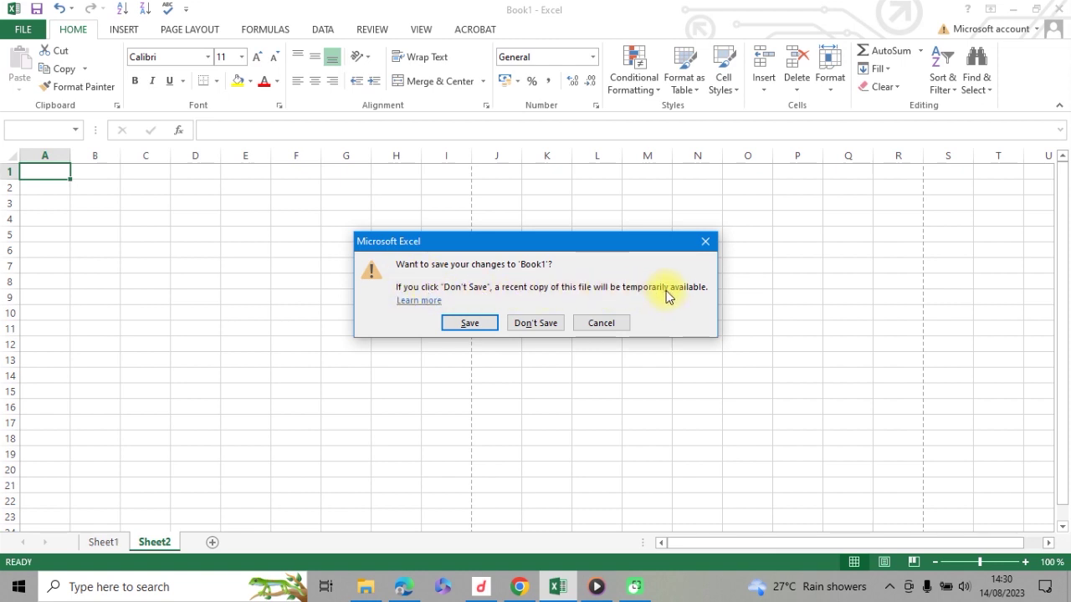
click(541, 327)
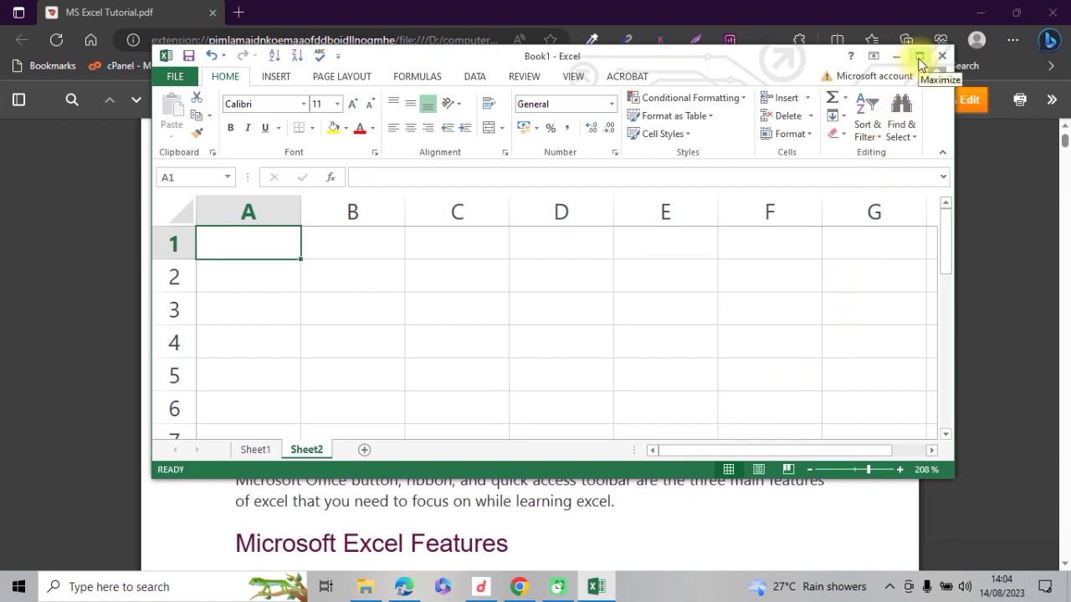
Step: Maximize, then restore the window, zoom Sheet2 from 208% to 100%, and maximize again
click(919, 59)
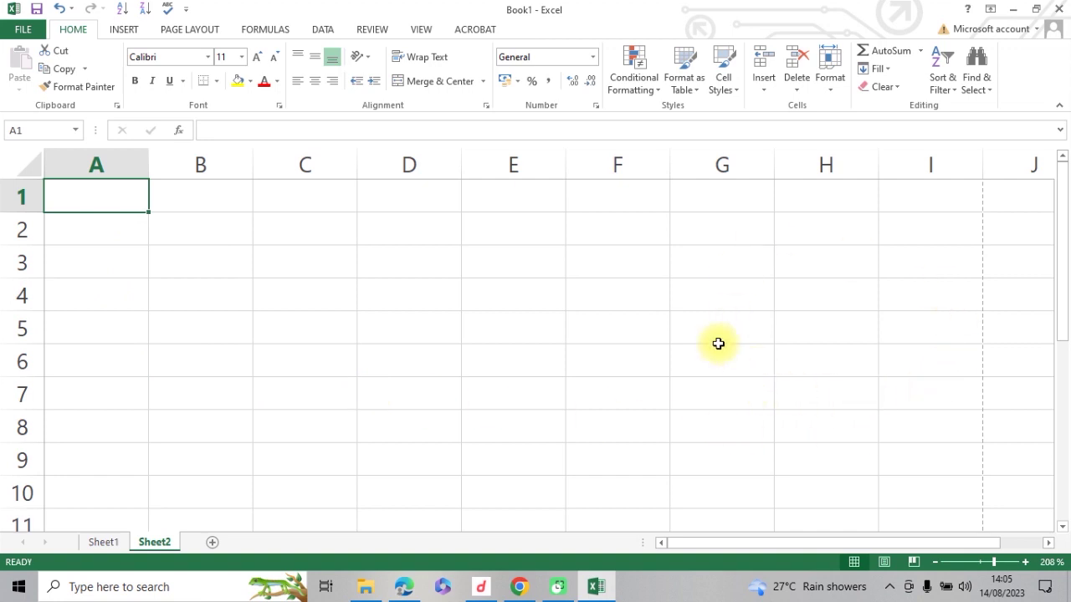
click(1037, 11)
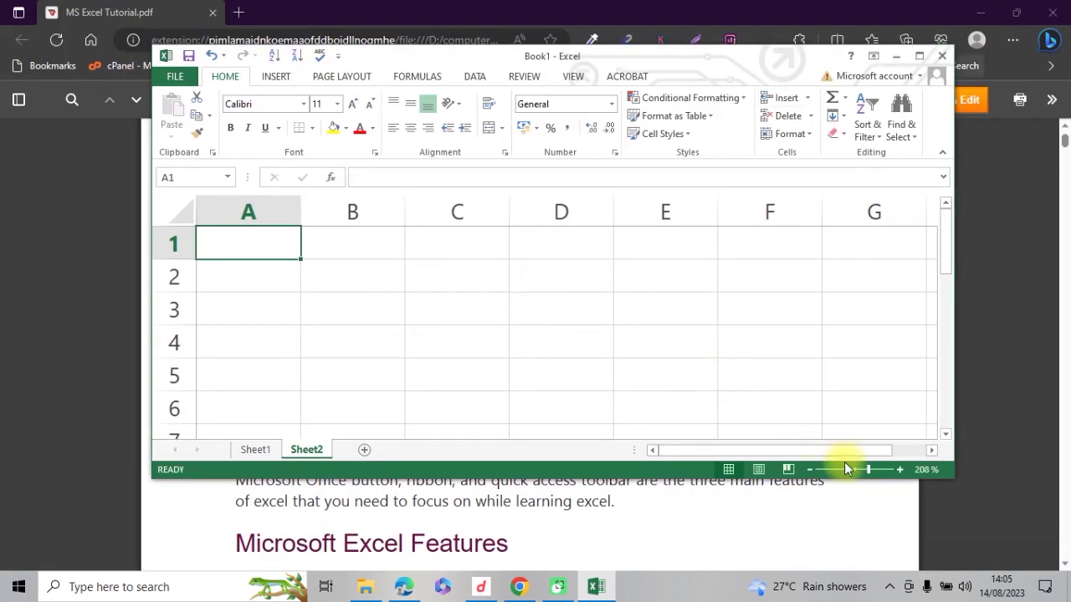
drag(871, 467, 856, 467)
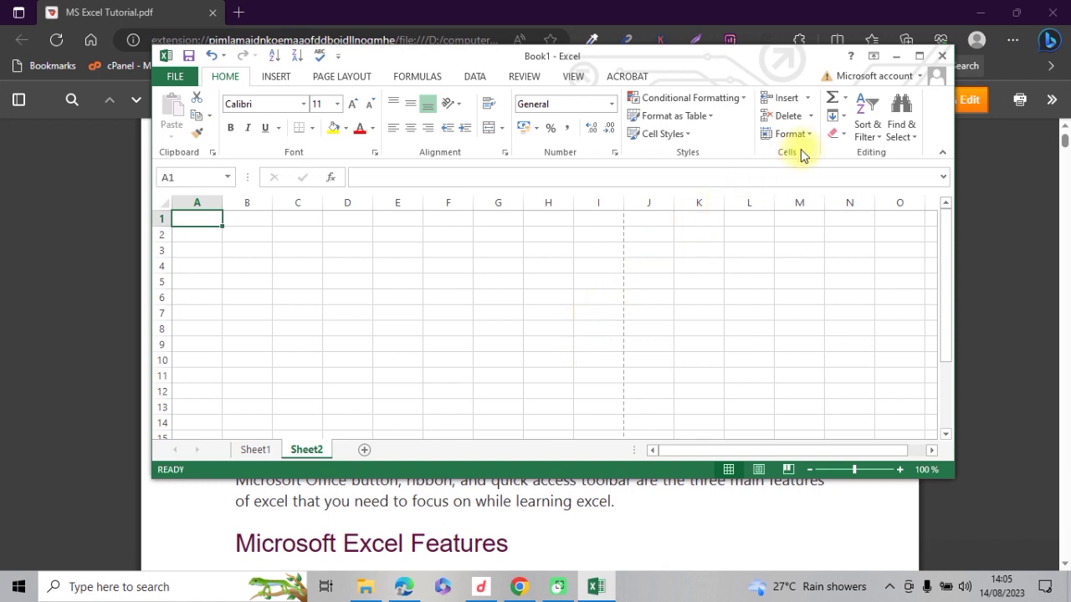
click(918, 57)
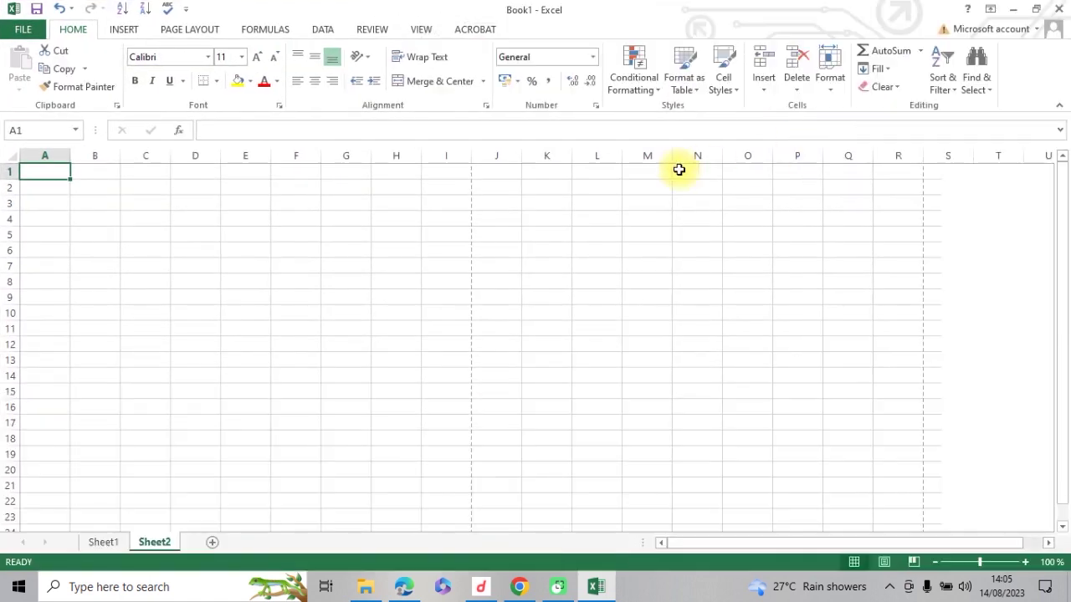